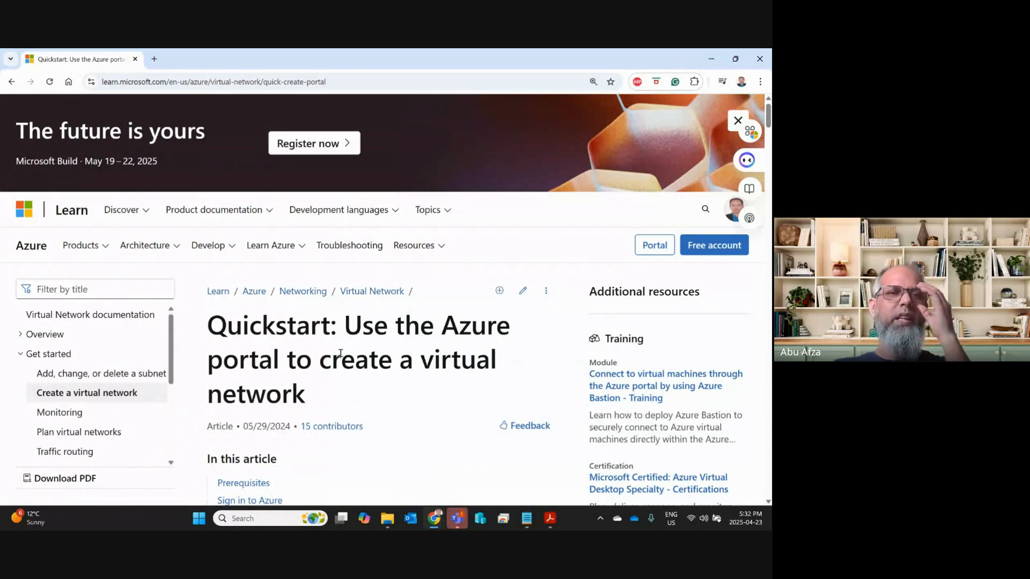
Step: Examine the quickstart article's overview, prerequisites and procedure for creating a virtual network and an Azure Bastion host
scroll(340, 354, "down", 1)
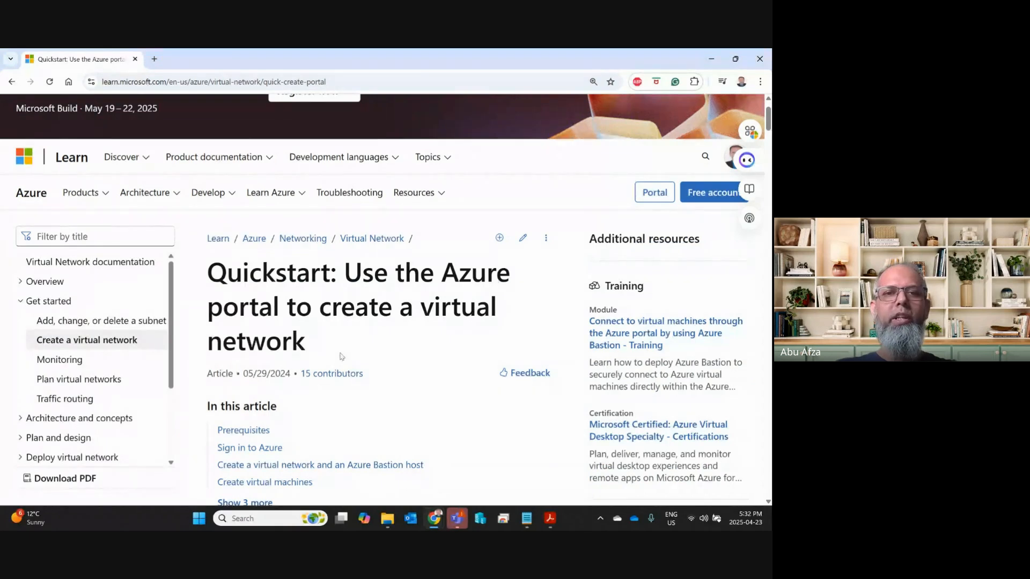
scroll(340, 356, "down", 6)
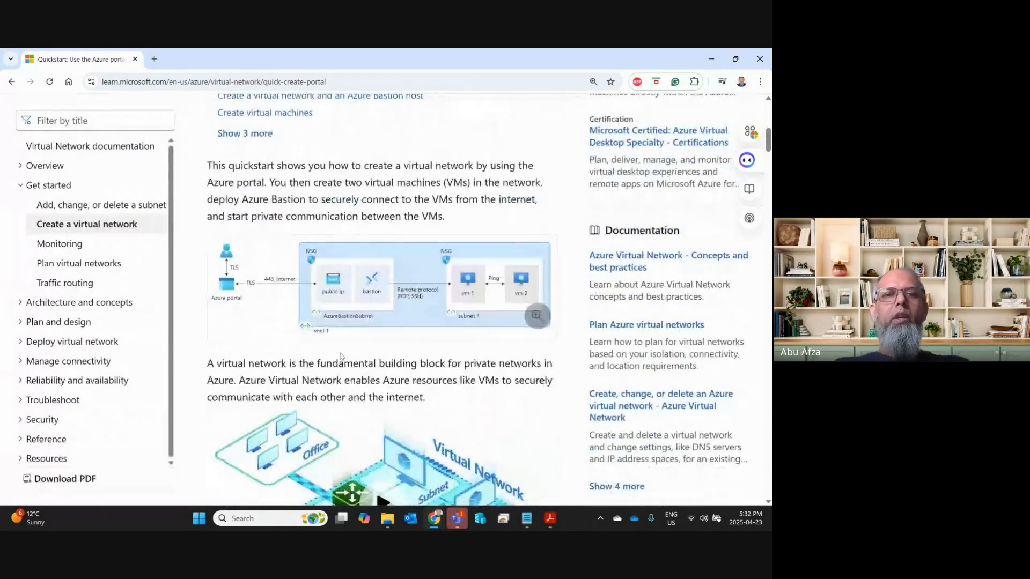
scroll(340, 357, "down", 5)
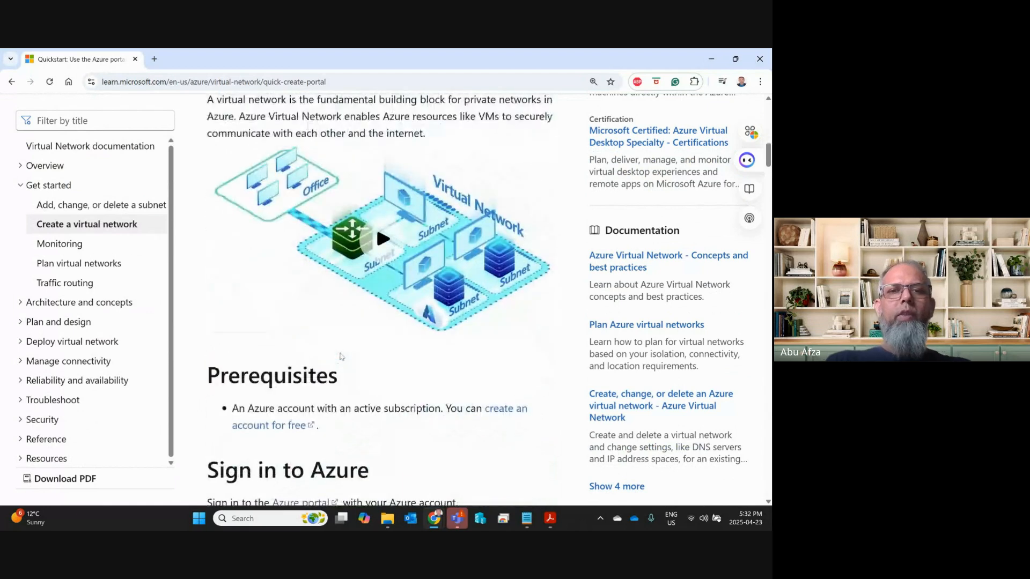
scroll(340, 357, "down", 3)
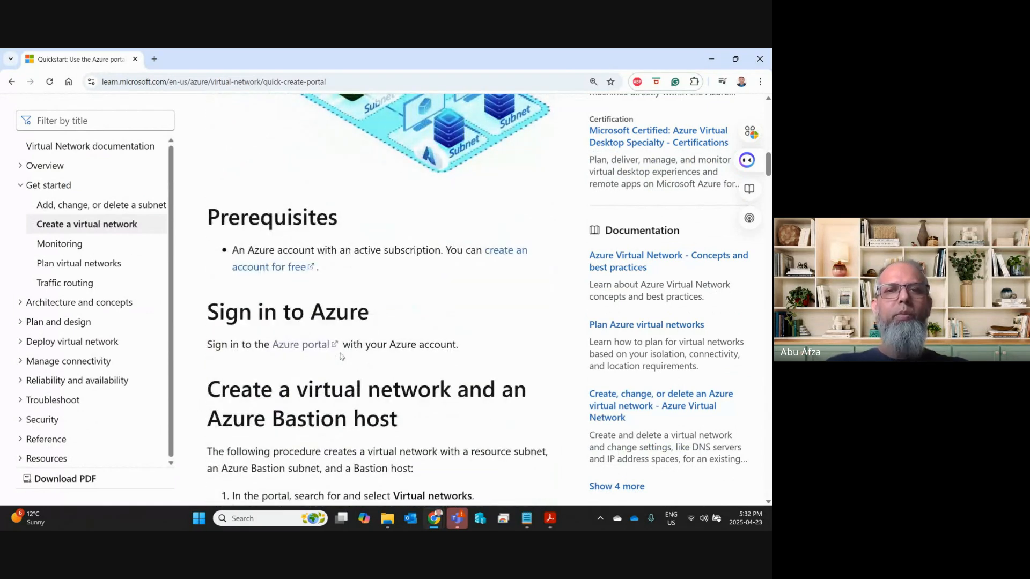
scroll(341, 357, "down", 3)
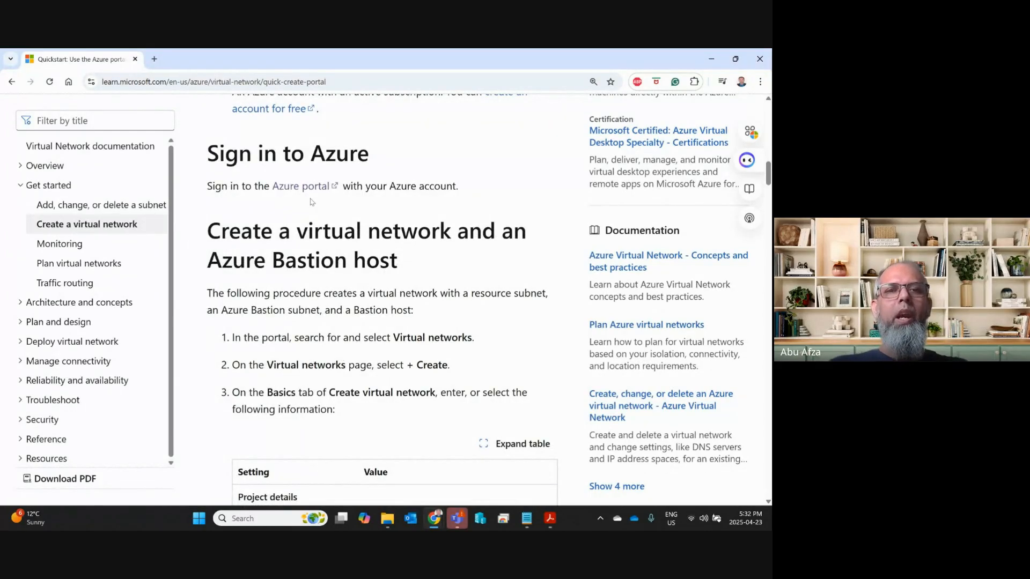
scroll(314, 196, "down", 6)
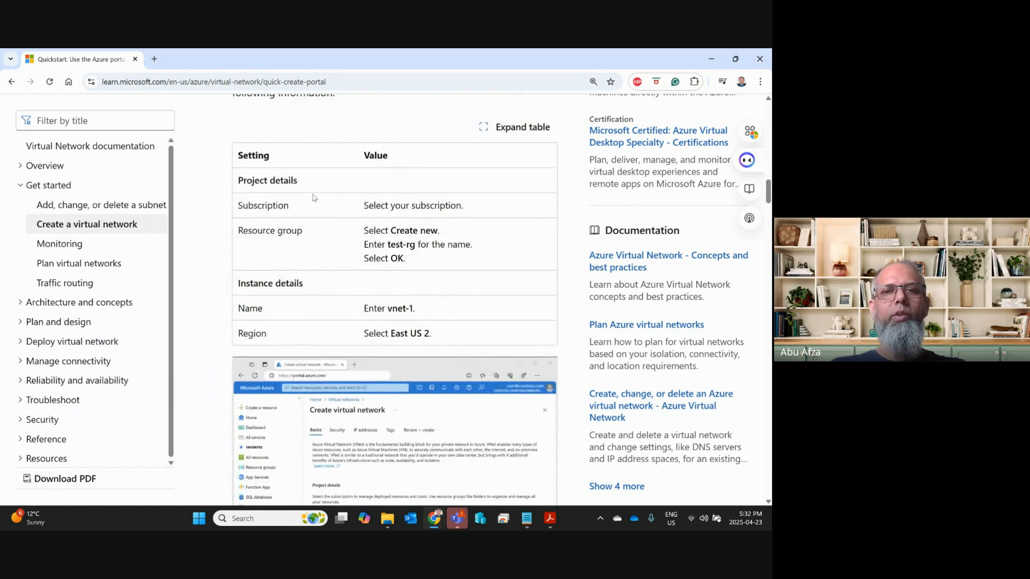
scroll(314, 197, "down", 3)
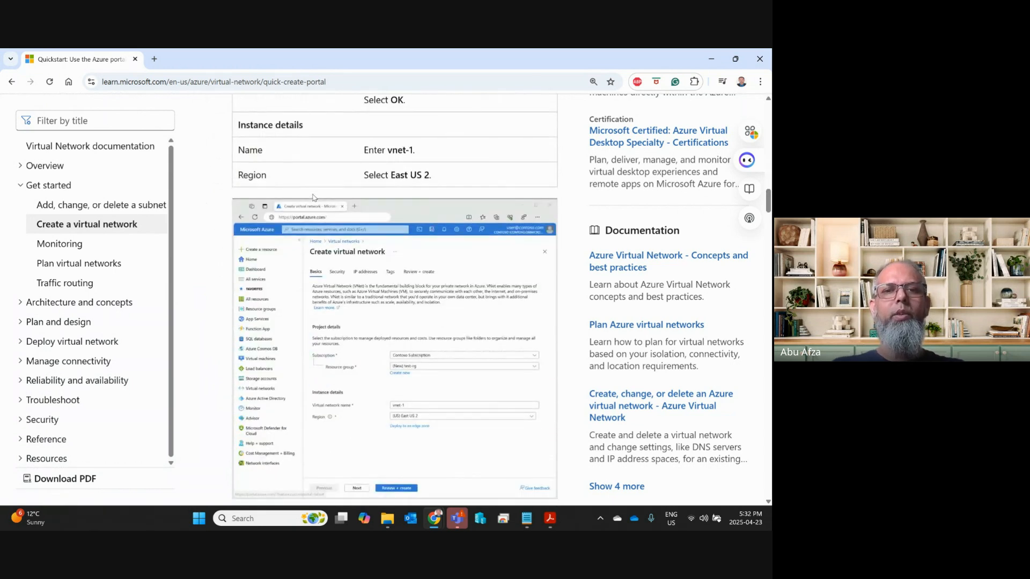
scroll(313, 198, "down", 2)
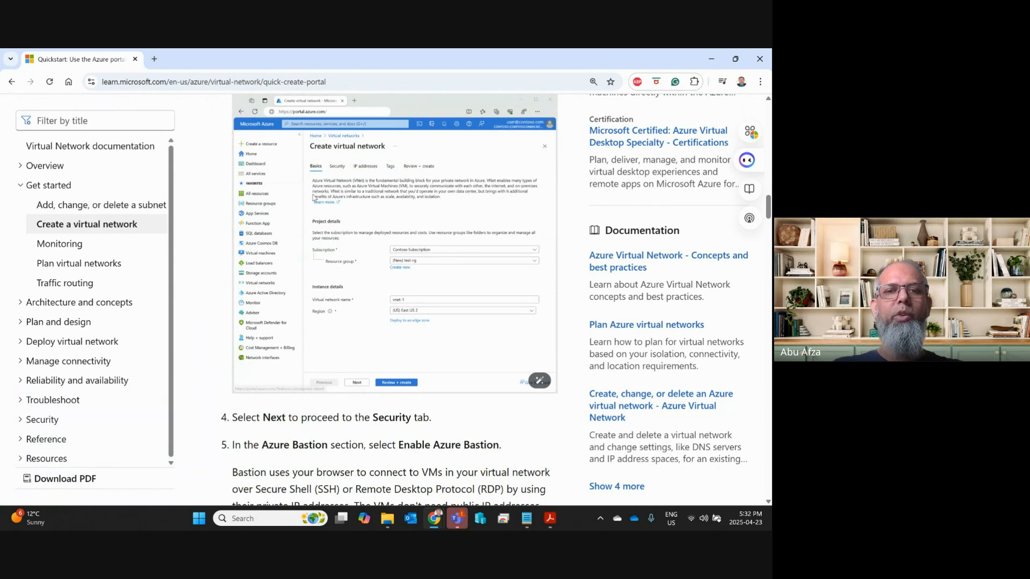
scroll(314, 197, "up", 10)
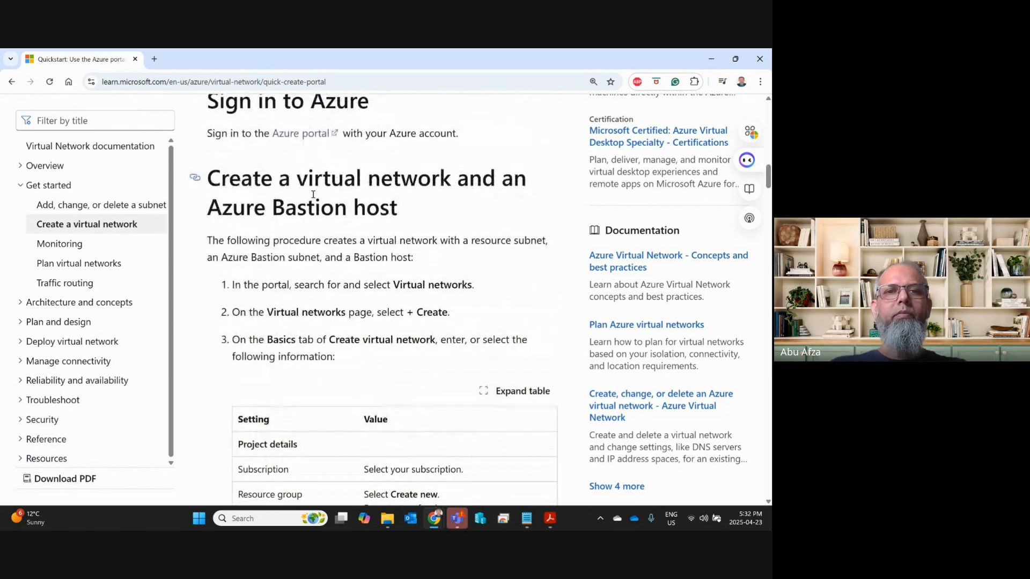
scroll(313, 195, "up", 2)
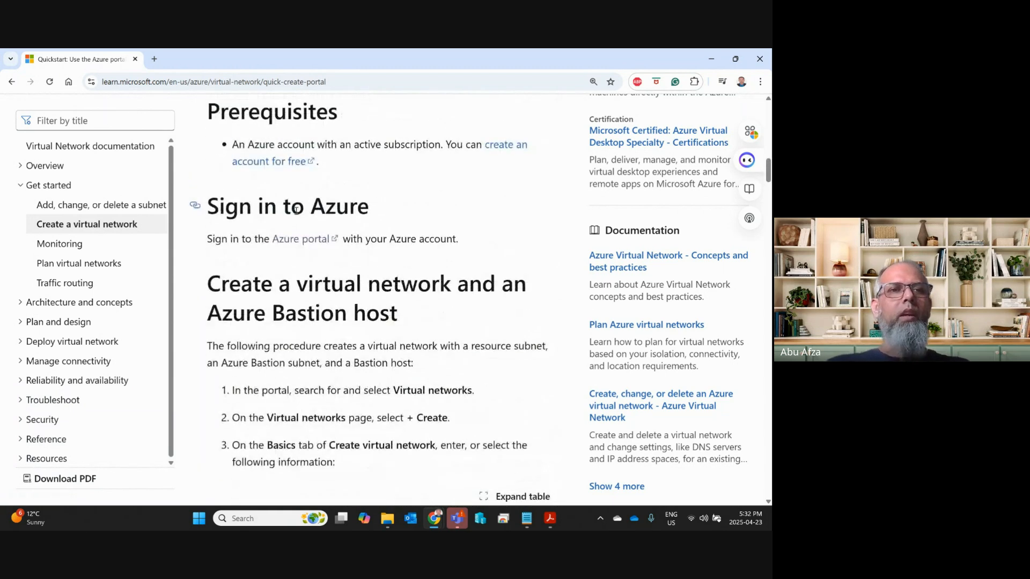
Step: Open the Azure portal from the article's sign-in section and sign in with the personal Outlook account
left_click(303, 245)
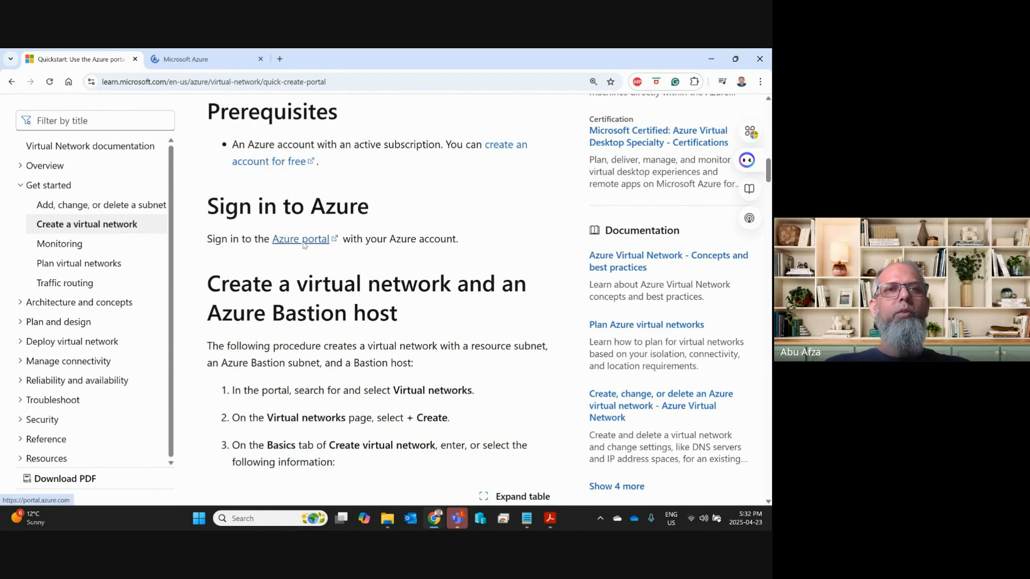
left_click(198, 62)
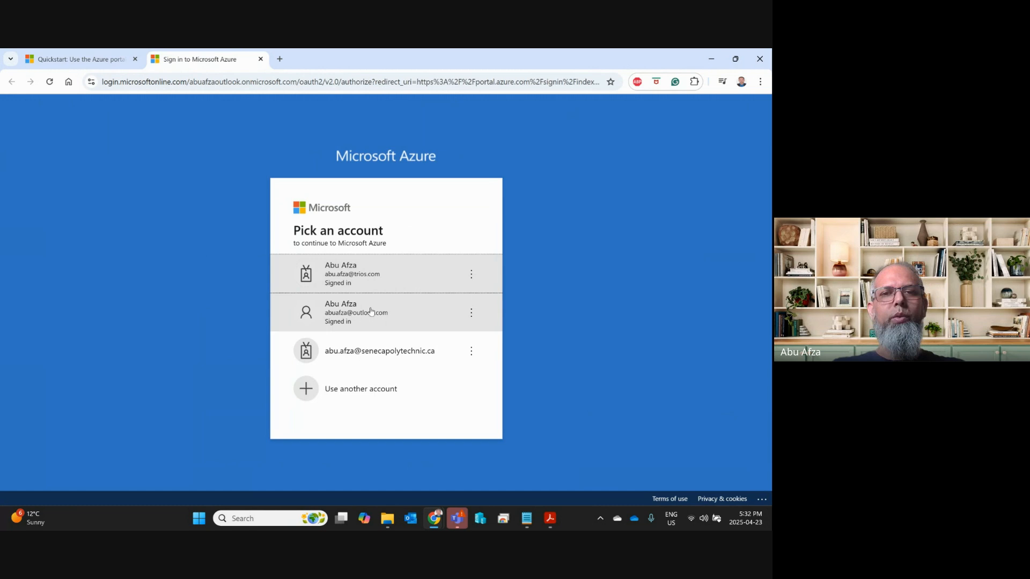
left_click(371, 311)
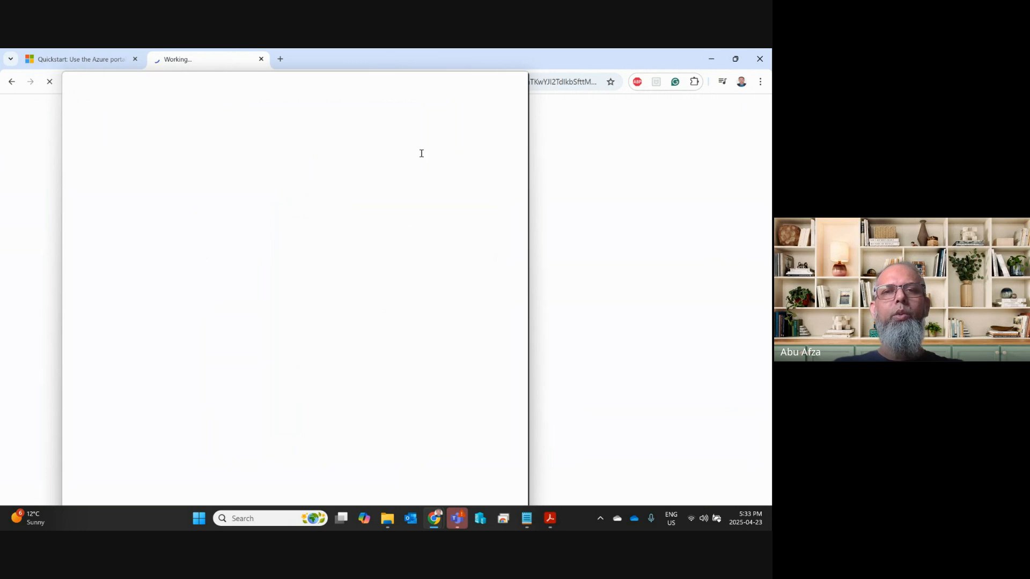
Step: Arrange the Azure portal window and the quickstart article window side by side
mouse_move(492, 87)
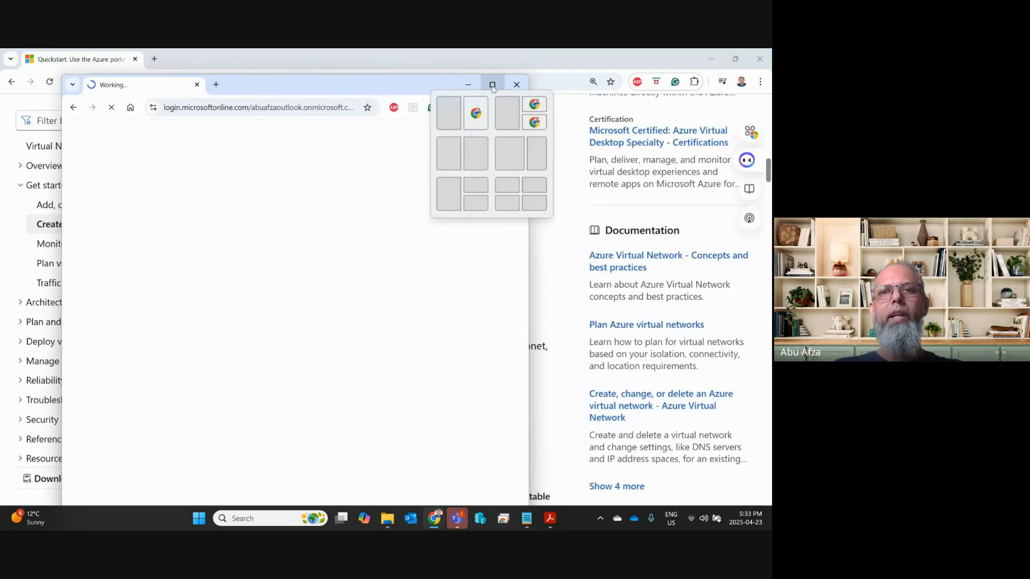
left_click(478, 159)
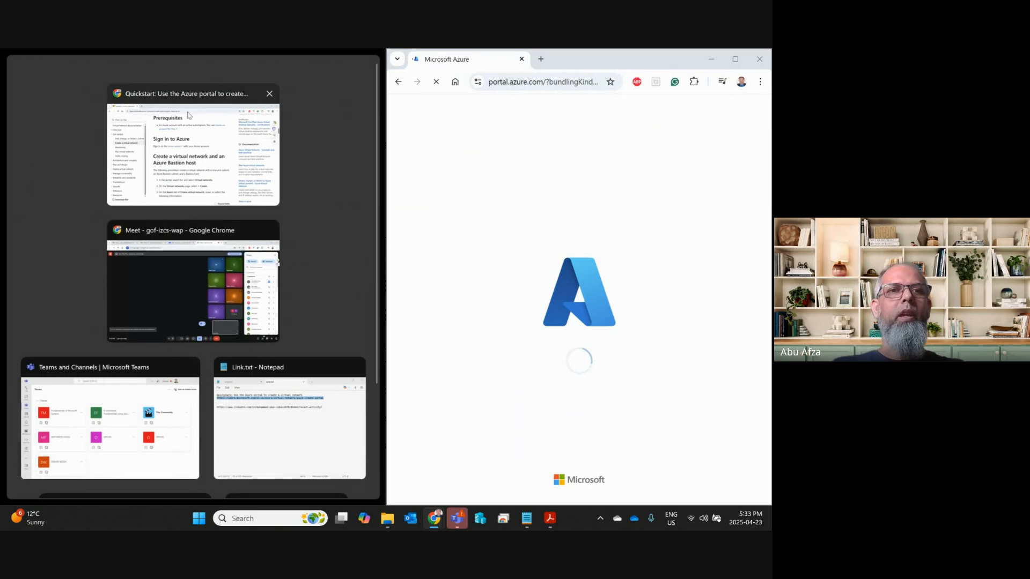
left_click(193, 95)
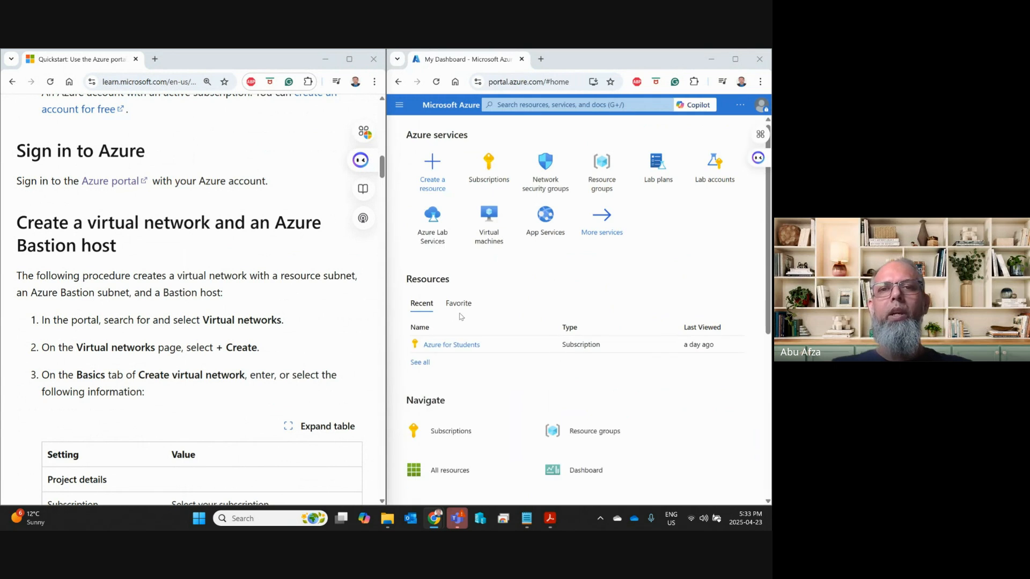
scroll(175, 339, "down", 2)
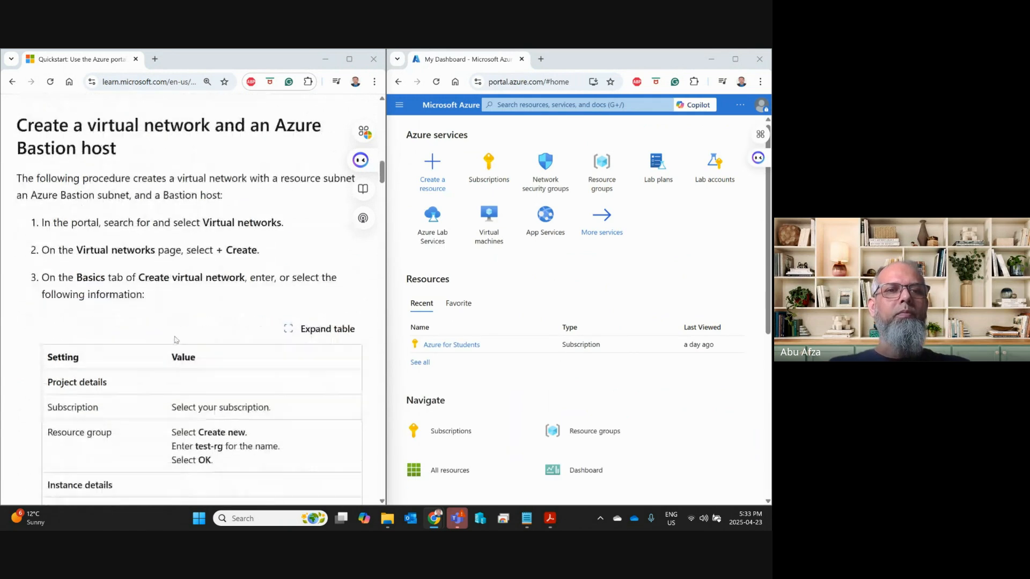
scroll(148, 212, "up", 4)
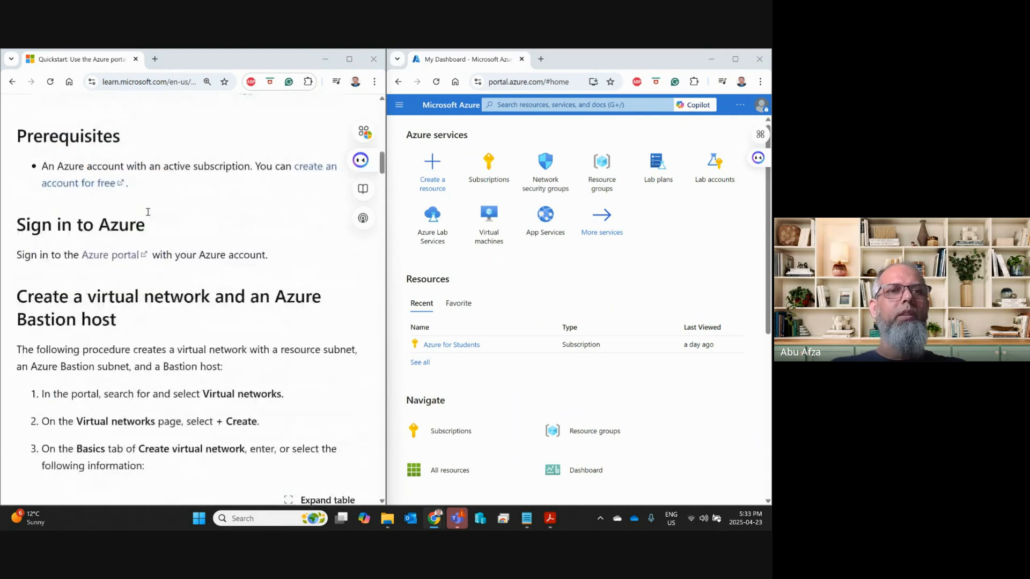
scroll(135, 300, "down", 1)
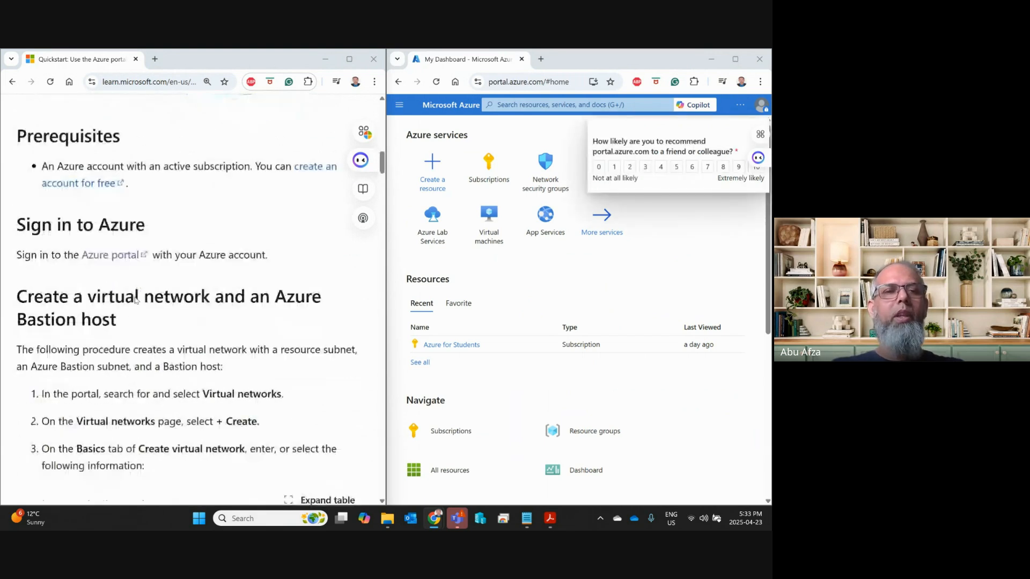
Step: Answer the portal's recommendation survey with a score of 10 and send the feedback
left_click(758, 171)
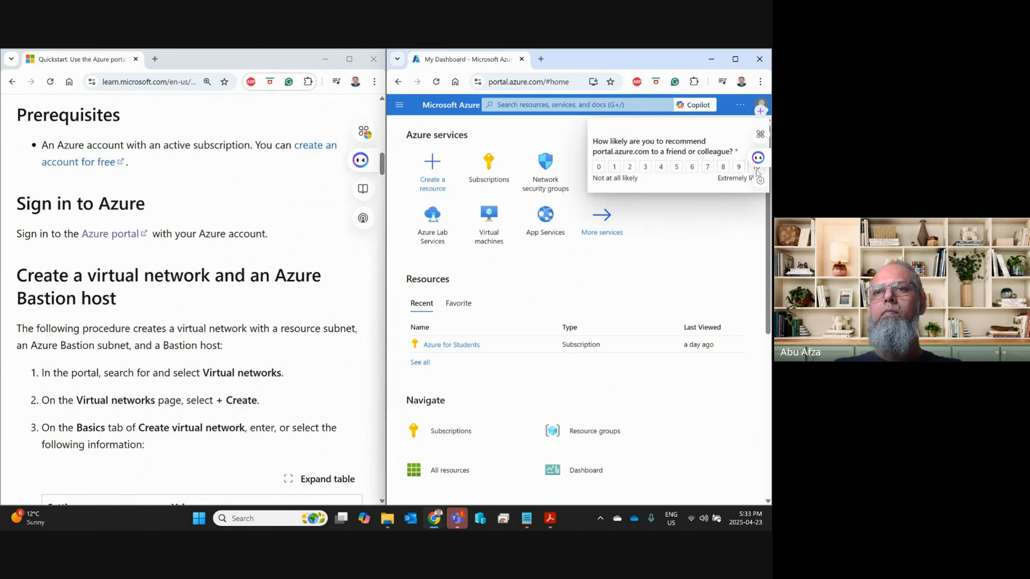
left_click(750, 169)
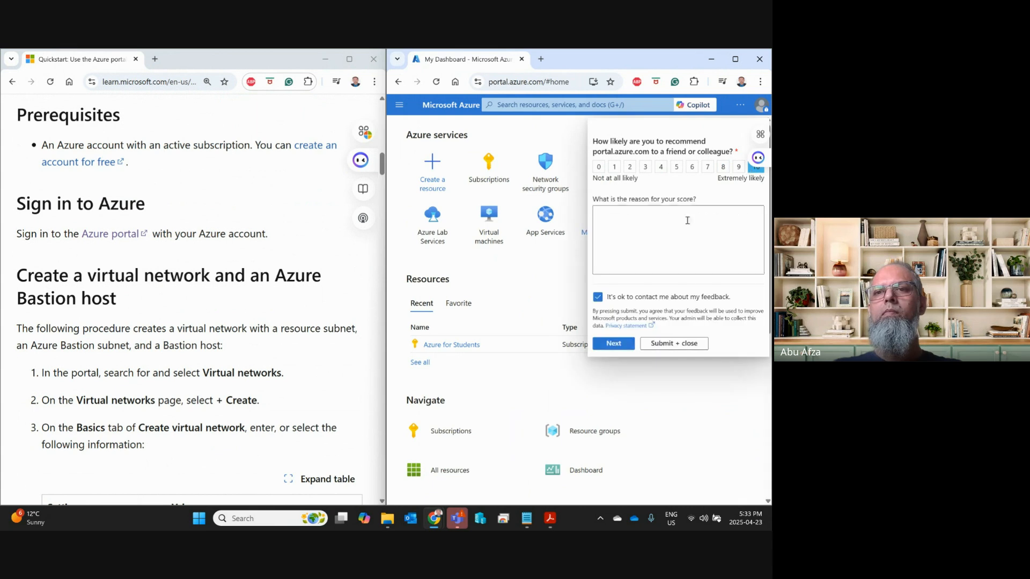
left_click(614, 344)
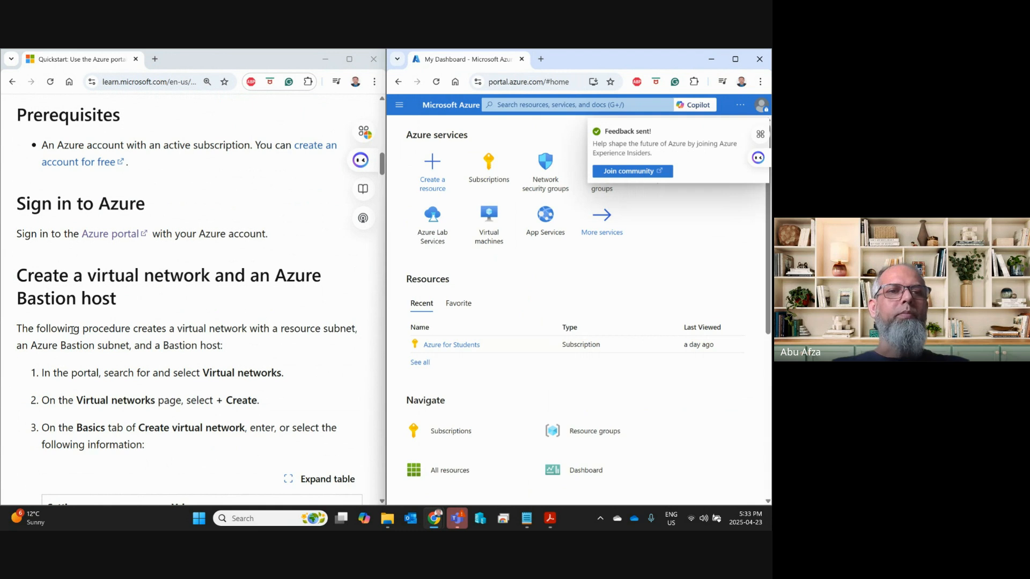
Step: Search the portal for "Virtual networks", copied from the article's first instruction, and open the Virtual networks service
scroll(157, 292, "down", 2)
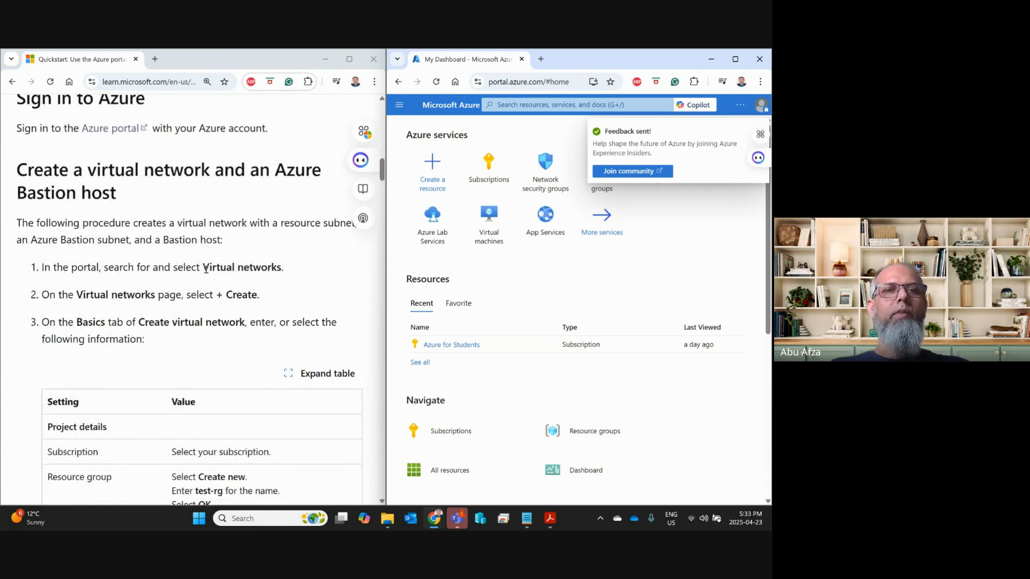
double_click(206, 269)
left_click_drag(274, 268, 278, 272)
key("ctrl+c")
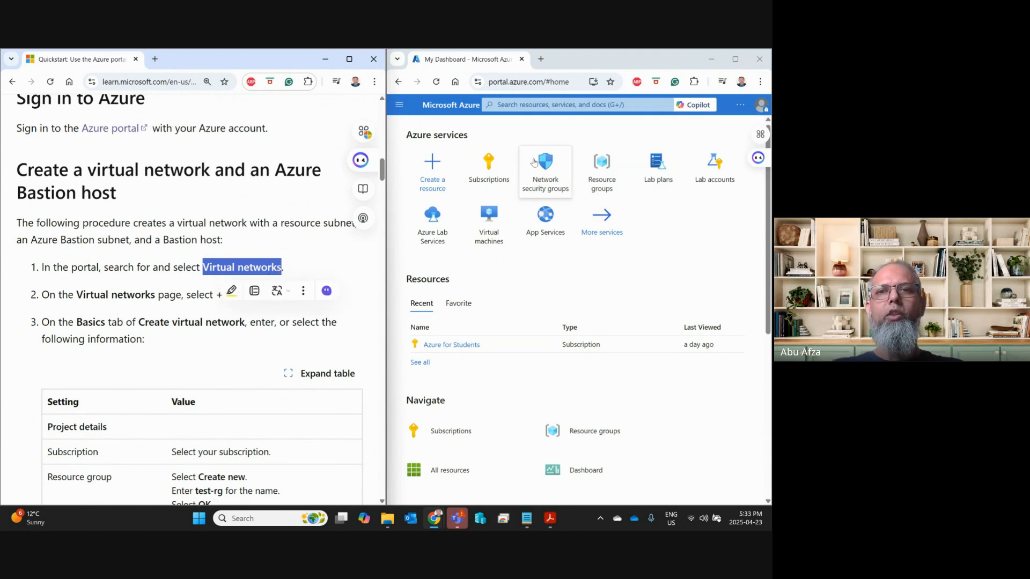
left_click(541, 106)
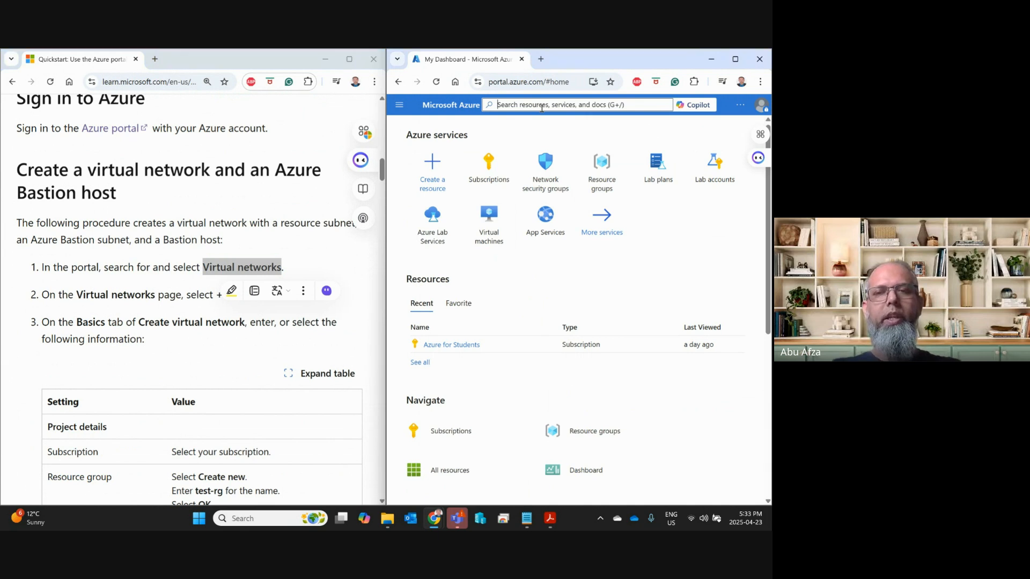
key("ctrl+v")
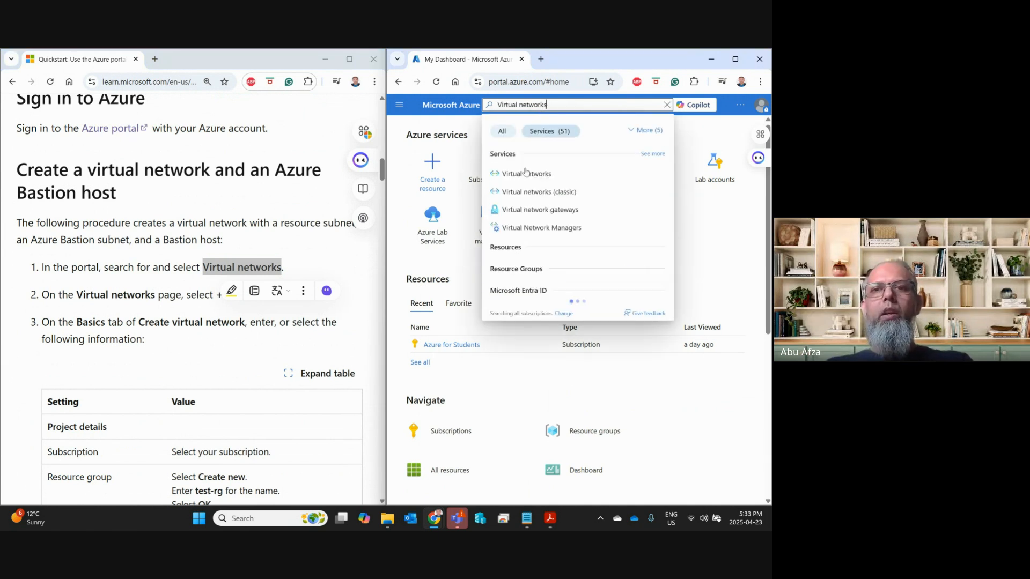
left_click(525, 174)
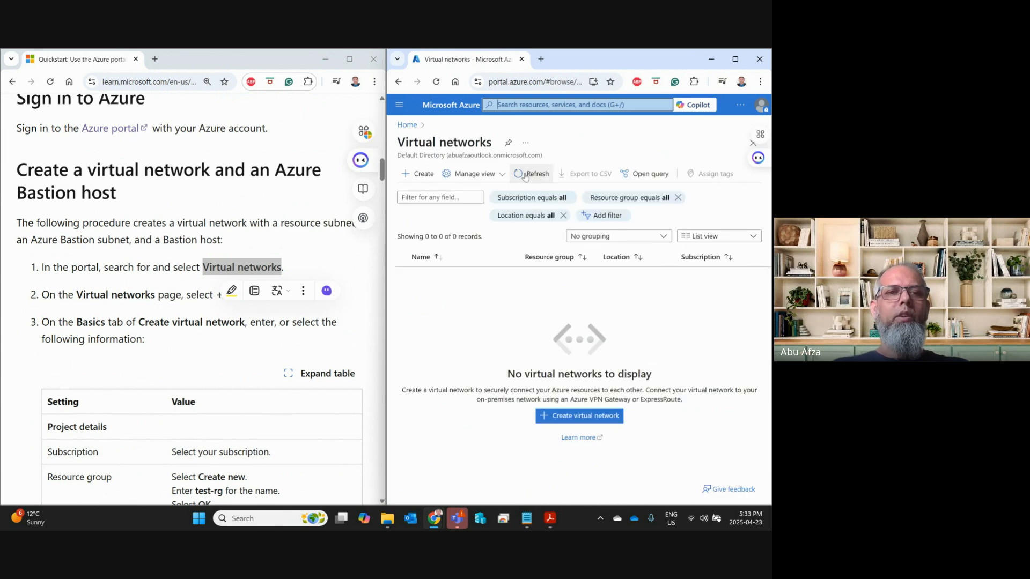
left_click(443, 330)
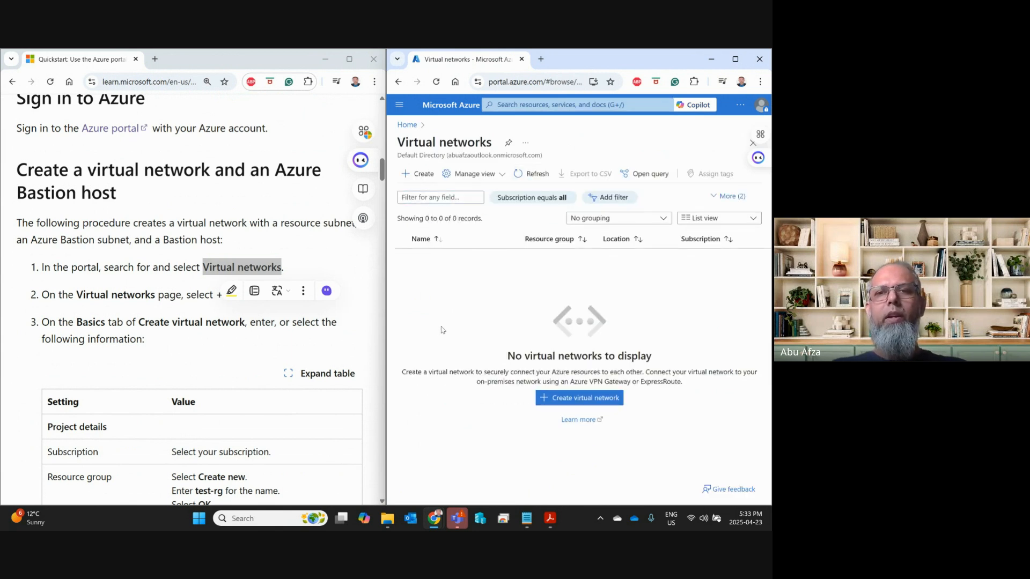
Step: Start creating a new virtual network from the Virtual networks page
scroll(211, 377, "down", 2)
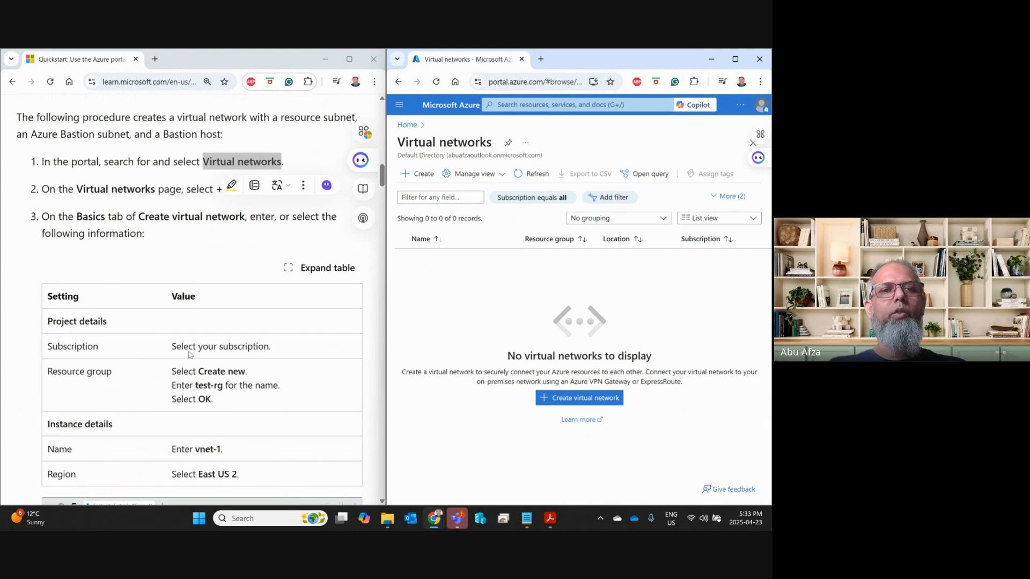
left_click(413, 177)
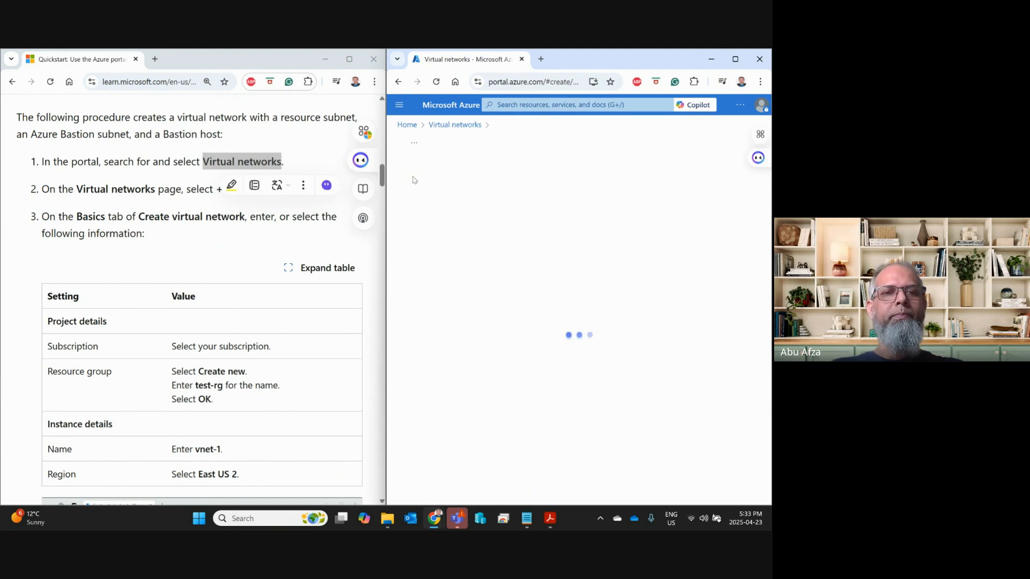
scroll(255, 368, "down", 1)
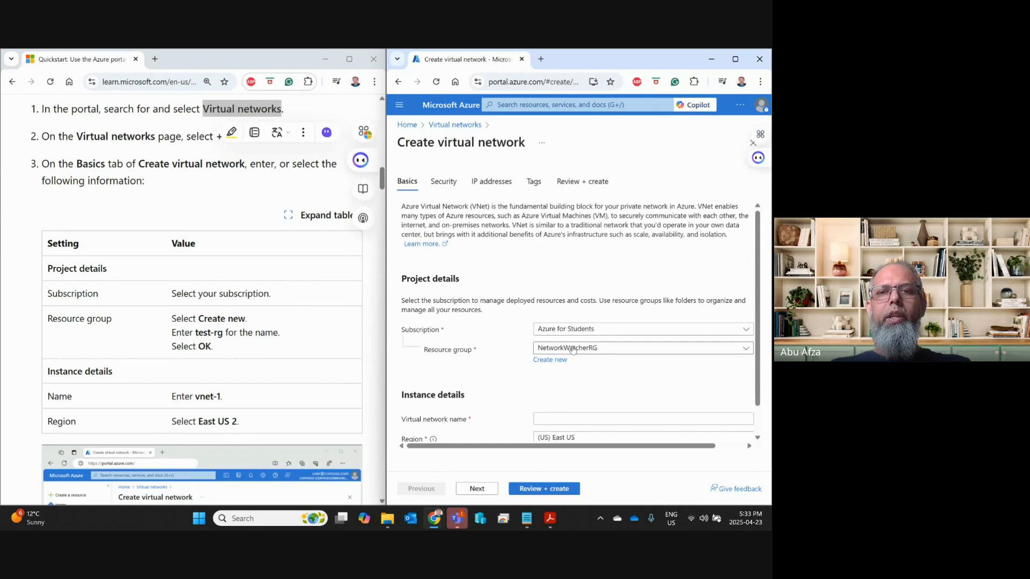
Step: Create a new resource group named test-rg for the virtual network, copying the name from the article
scroll(424, 317, "down", 1)
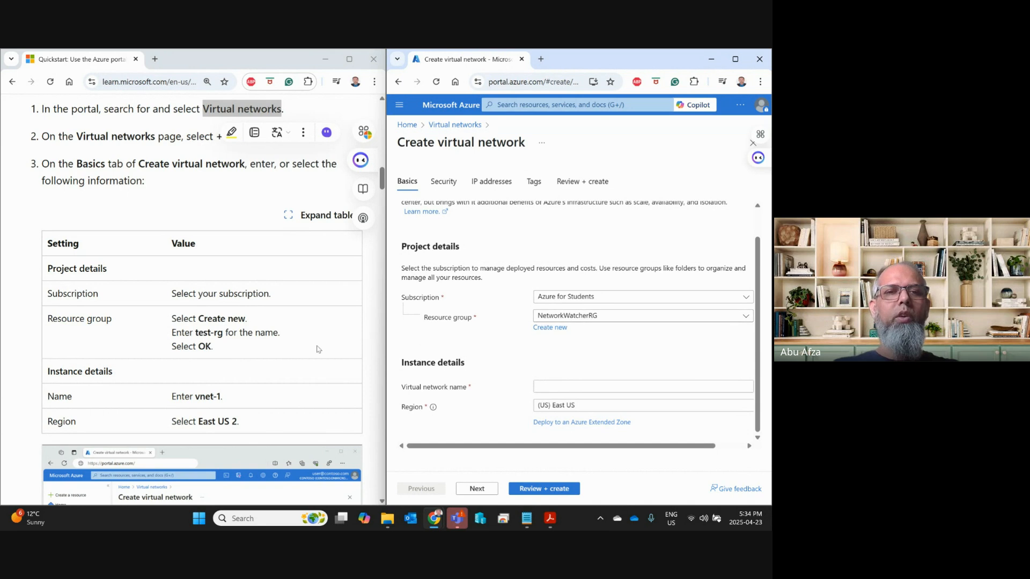
left_click_drag(195, 333, 223, 336)
key("ctrl+c")
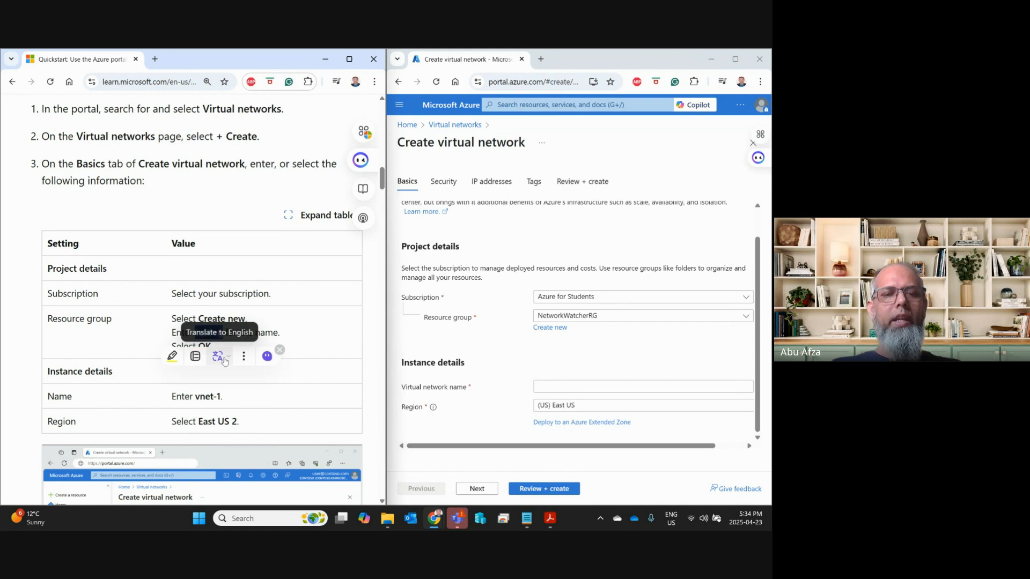
left_click(560, 329)
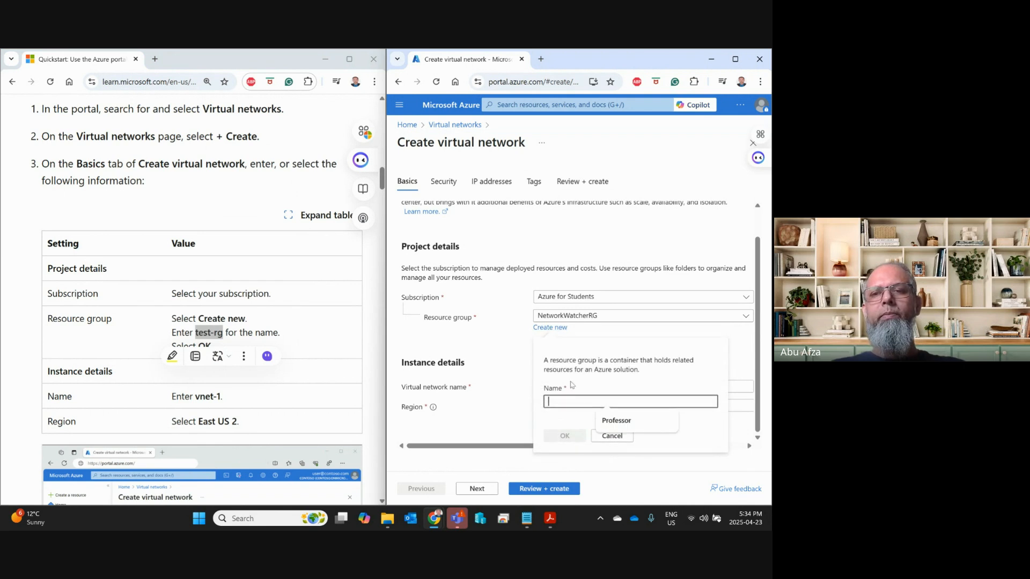
key("ctrl+v")
left_click(570, 435)
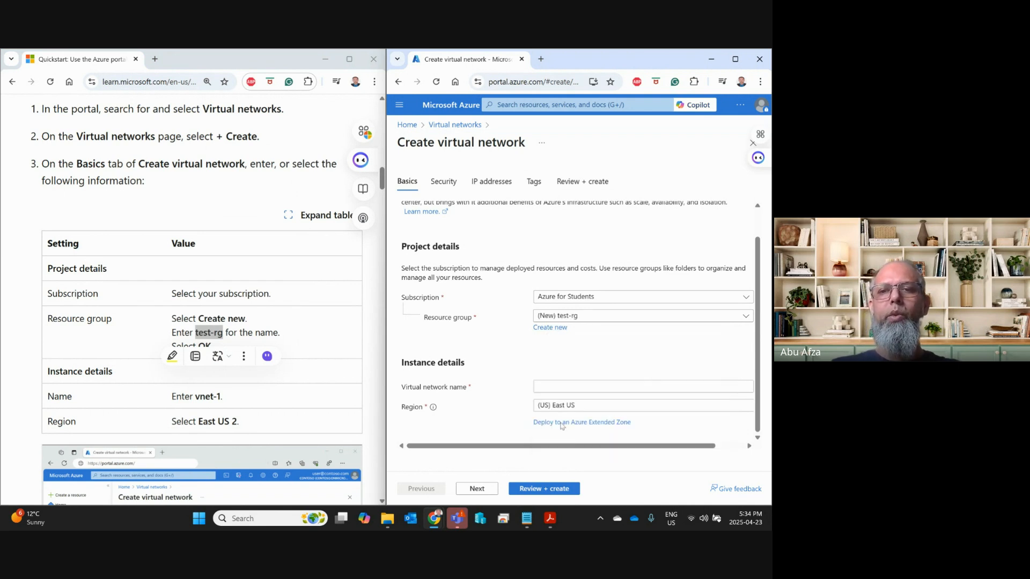
Step: Name the virtual network vnet-1, copying the name from the article's instance details
left_click(347, 330)
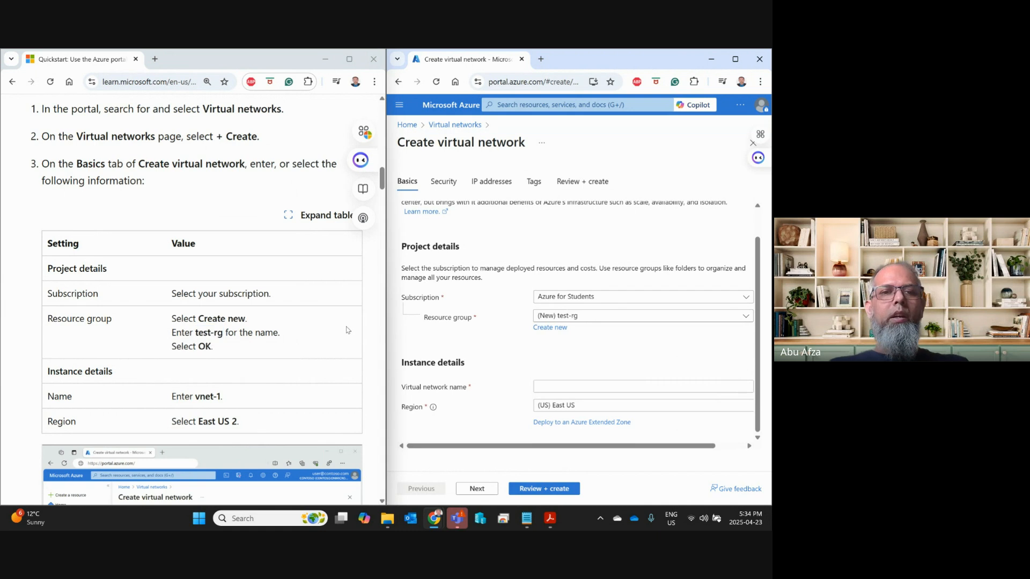
scroll(322, 344, "down", 2)
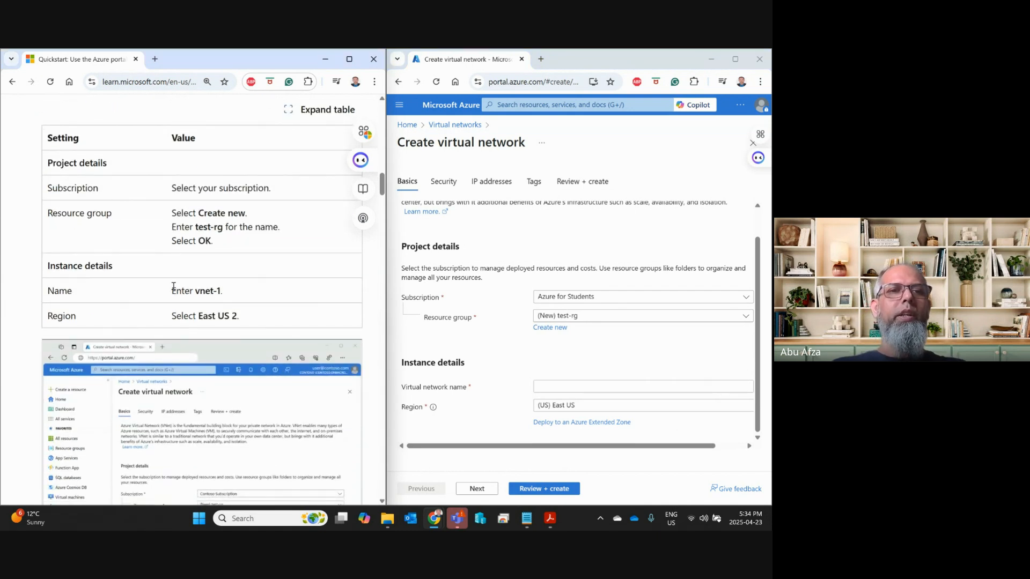
left_click_drag(196, 290, 222, 291)
key("ctrl+c")
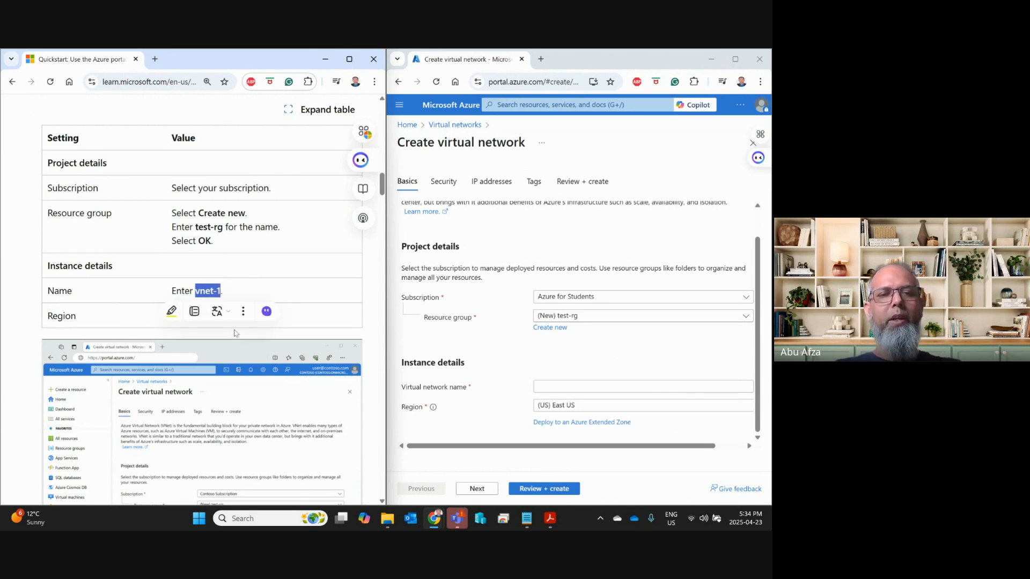
left_click(560, 386)
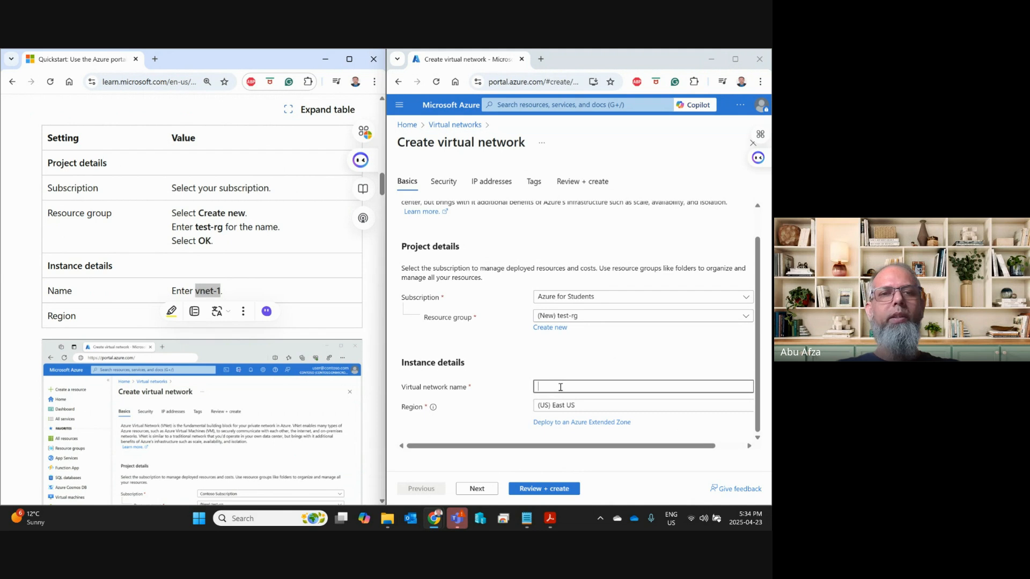
key("ctrl+v")
left_click(481, 347)
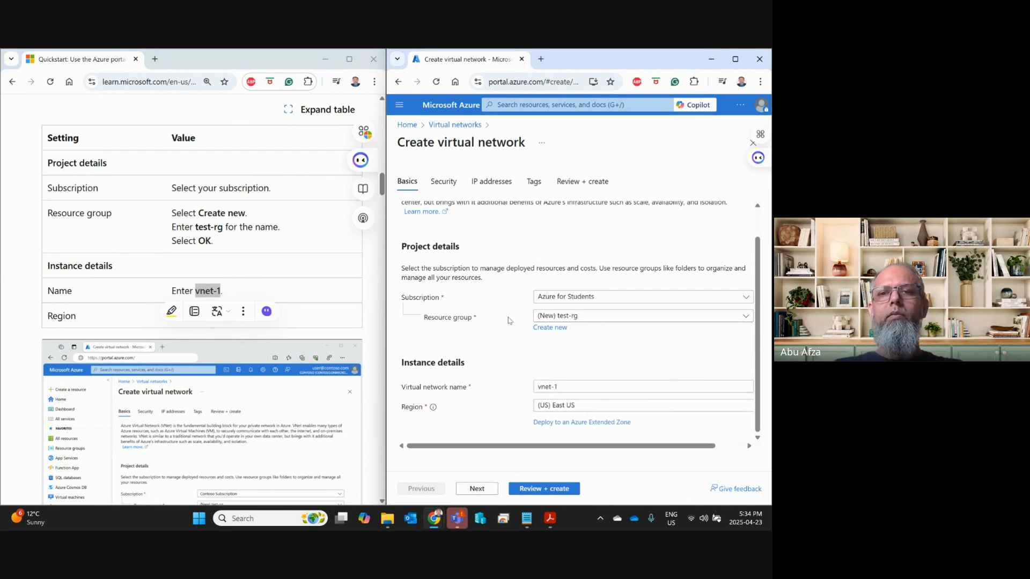
left_click(328, 369)
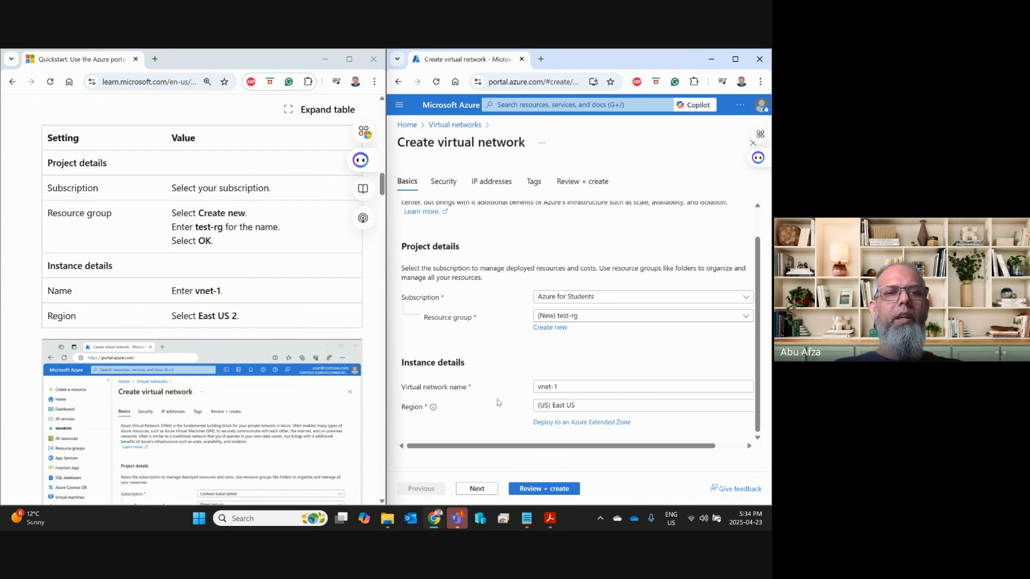
Step: Set the virtual network's region to (US) East US 2, as given in the article
left_click(231, 385)
scroll(231, 385, "down", 2)
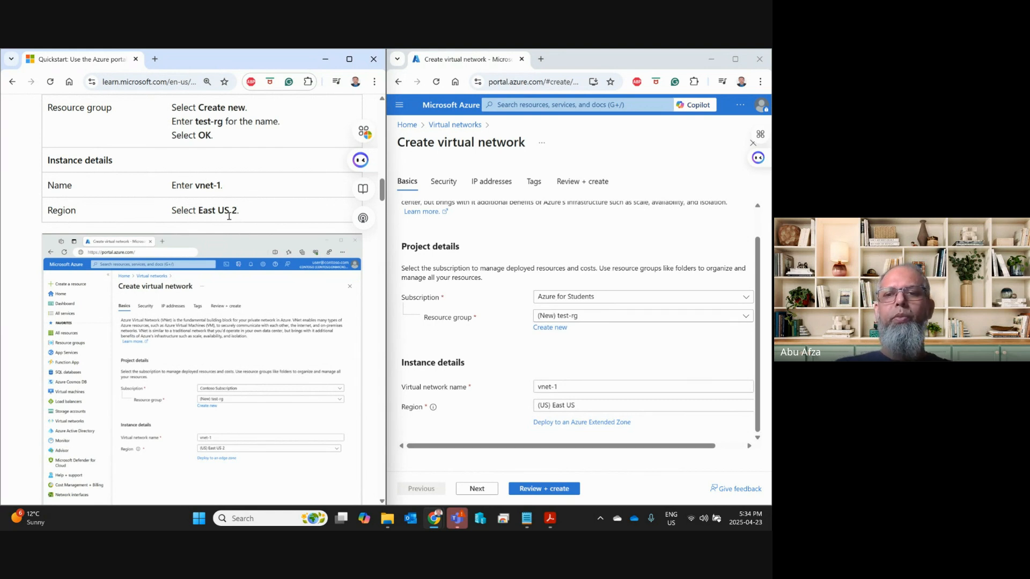
left_click(626, 409)
left_click(624, 410)
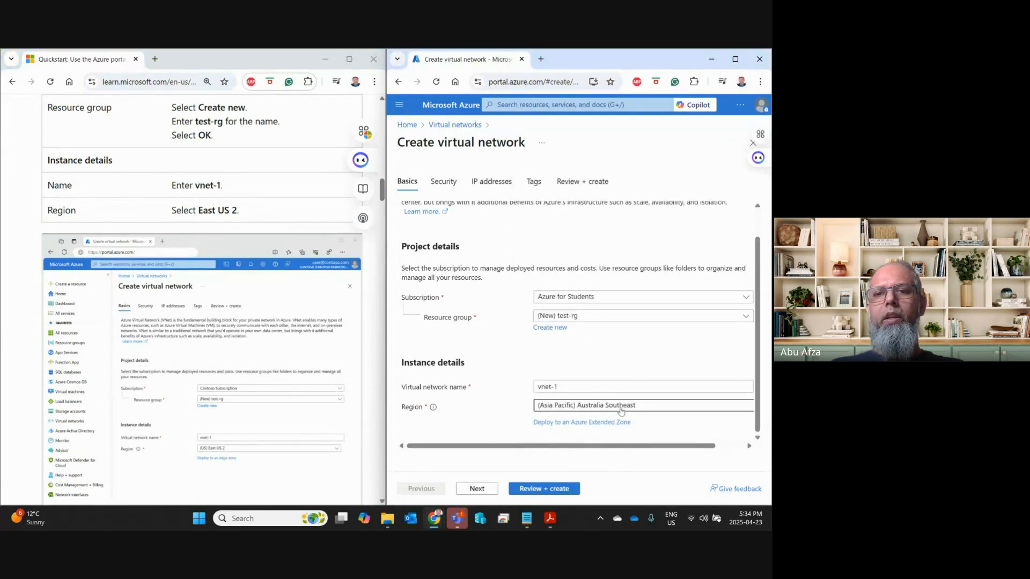
left_click(621, 411)
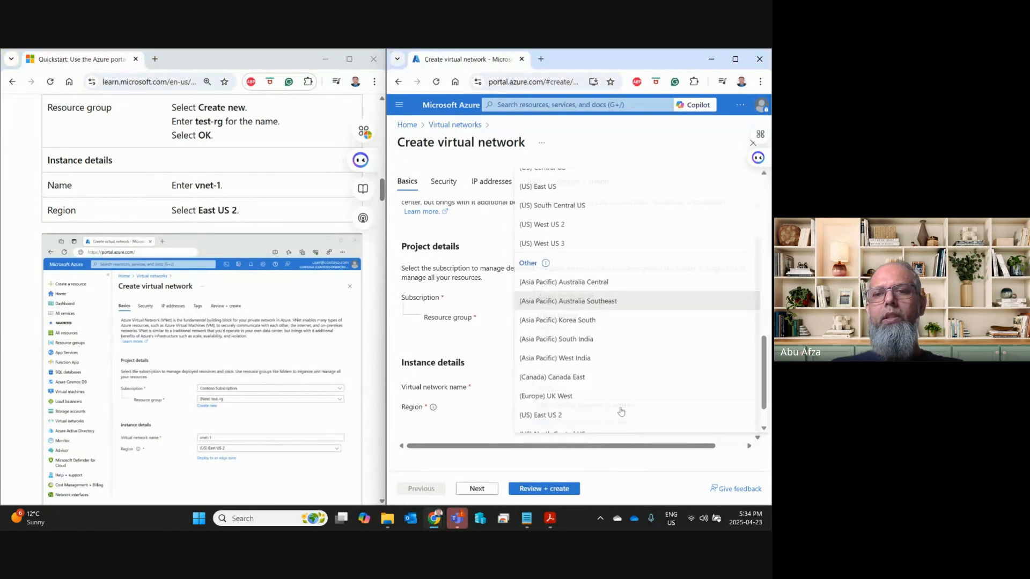
left_click(556, 416)
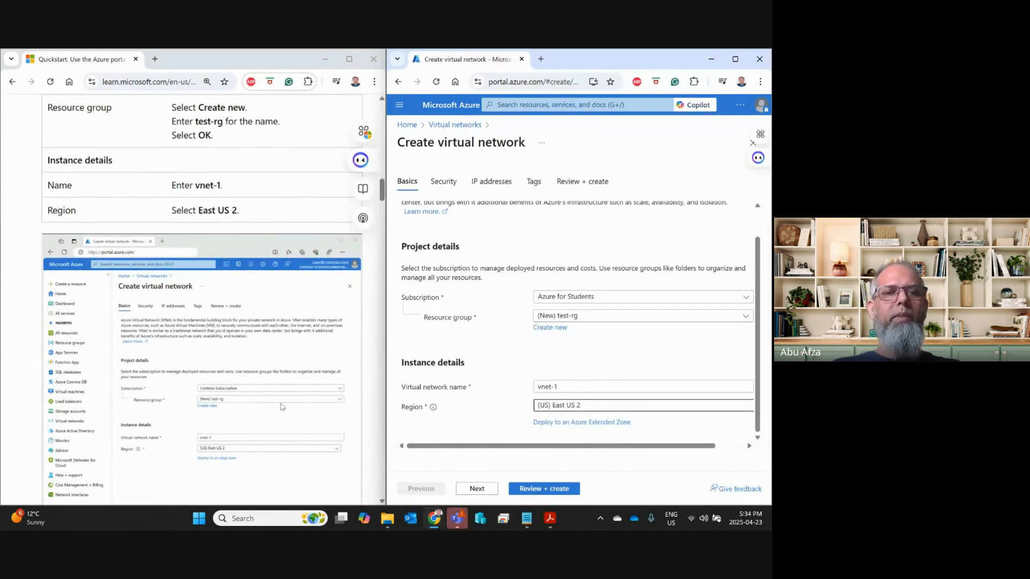
Step: Proceed to the virtual network's security settings and enable Azure Bastion
scroll(283, 406, "down", 4)
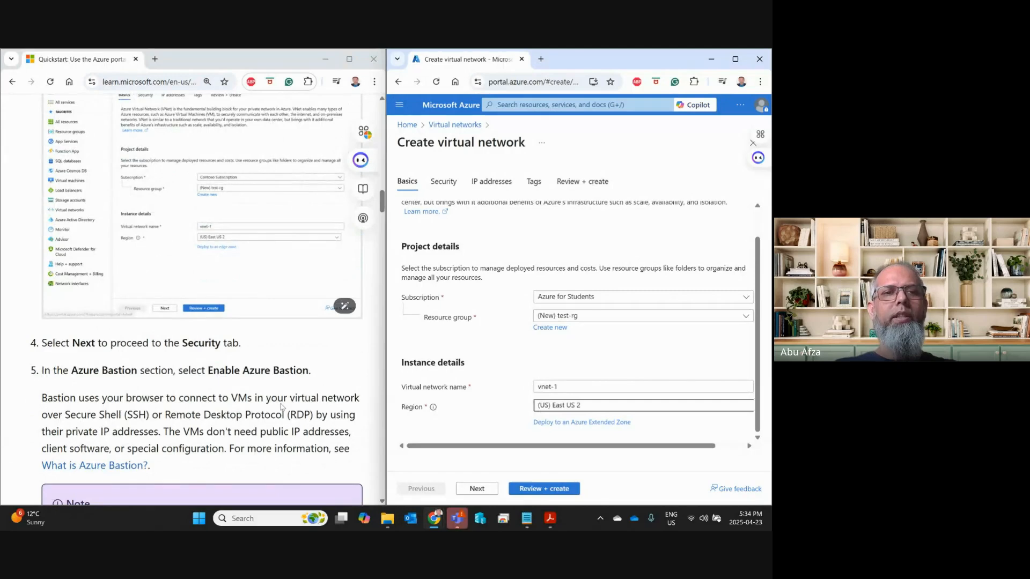
scroll(282, 406, "down", 1)
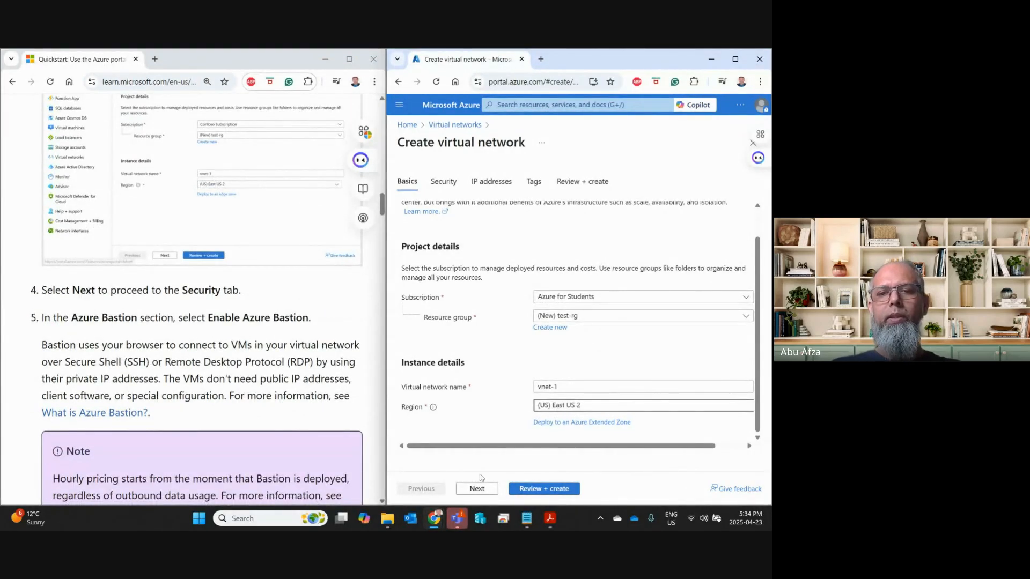
left_click(479, 489)
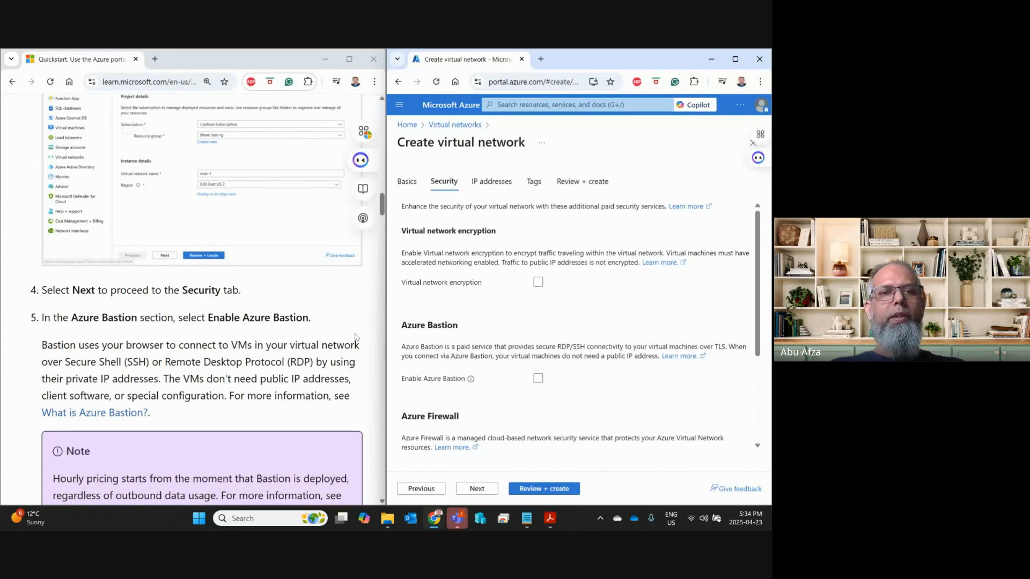
left_click(538, 378)
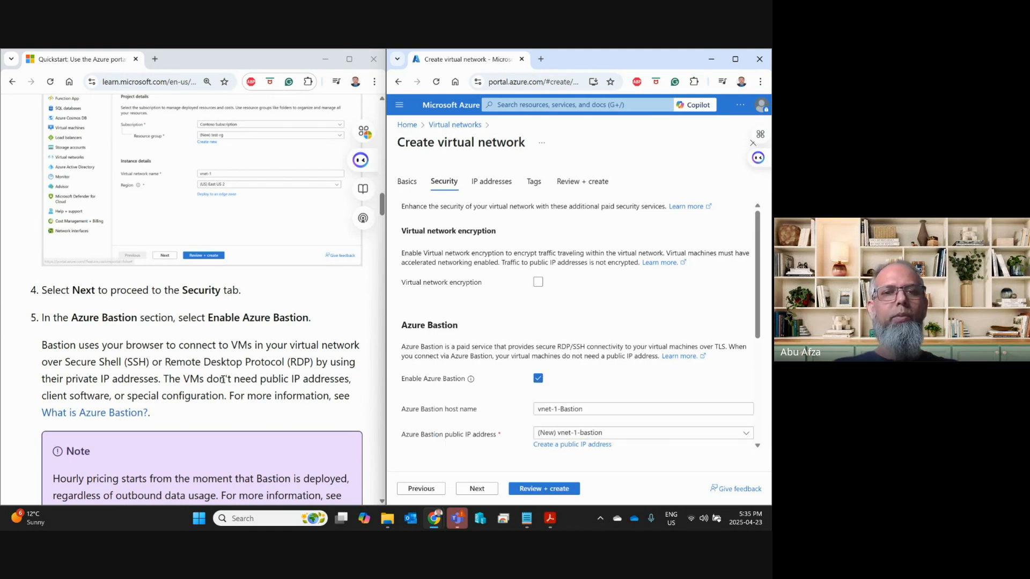
Step: Replace the Azure Bastion host name with bastion, copied from step 6 of the article
scroll(223, 379, "down", 8)
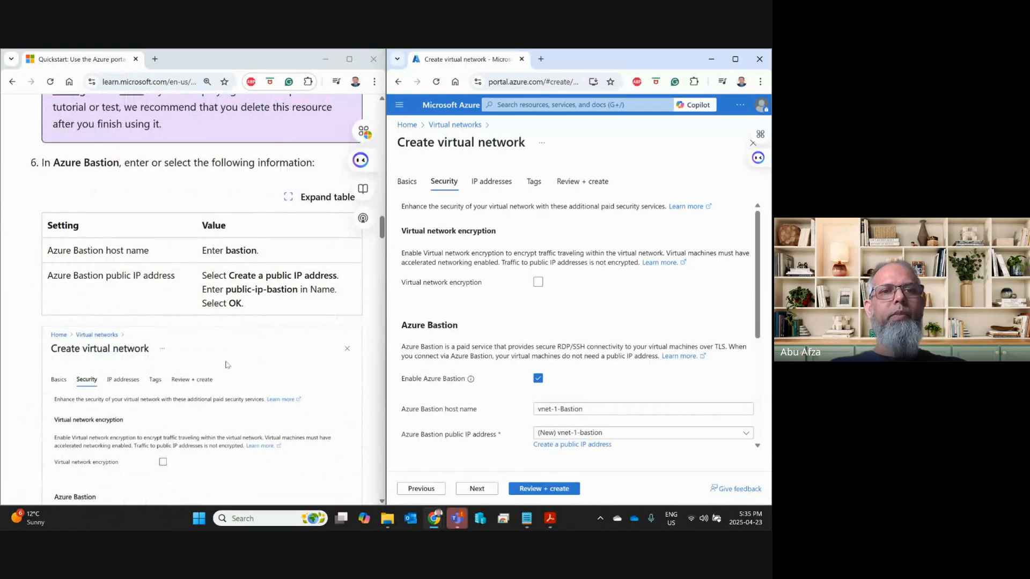
scroll(467, 379, "down", 2)
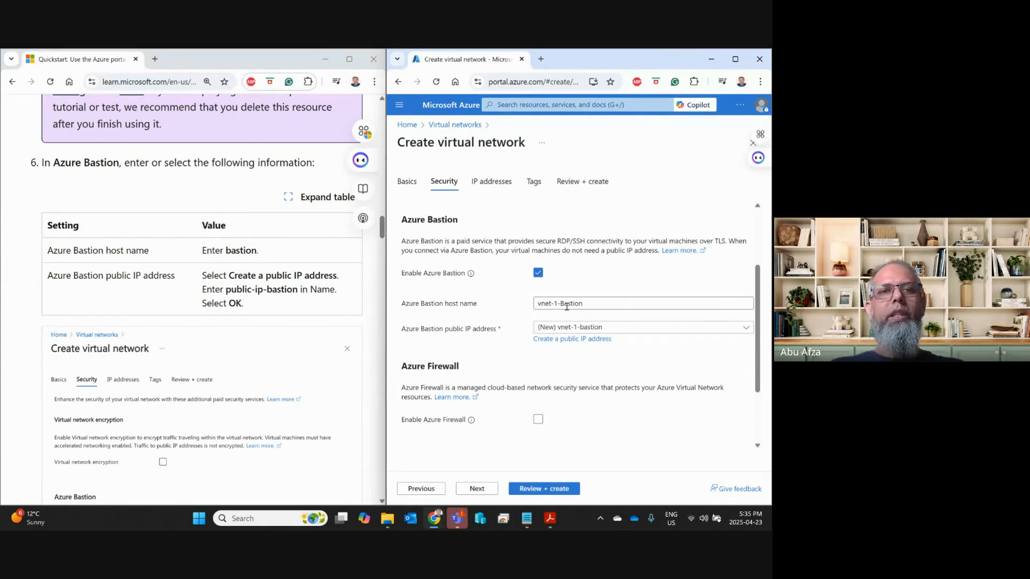
left_click(239, 252)
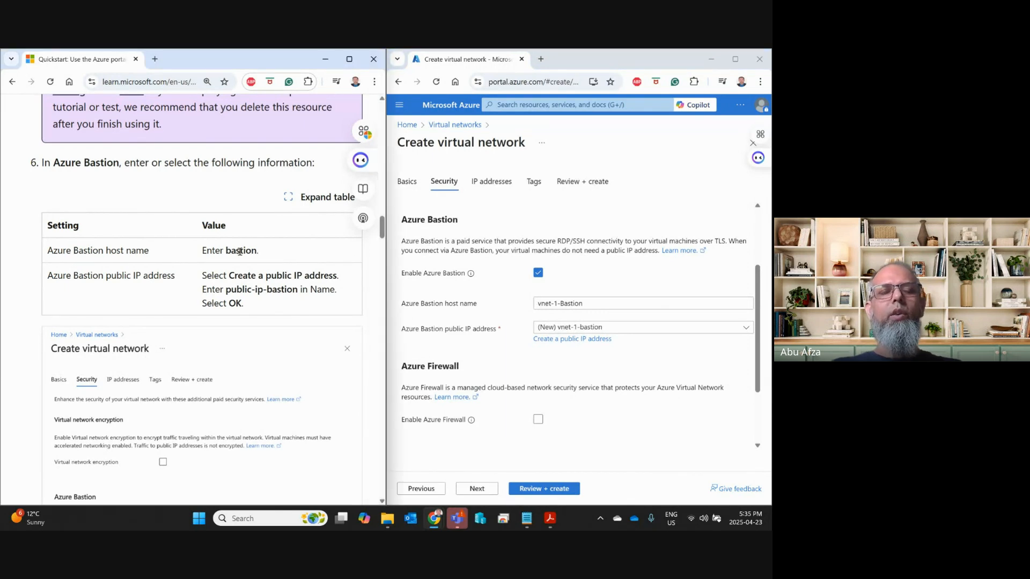
double_click(241, 250)
key("ctrl+c")
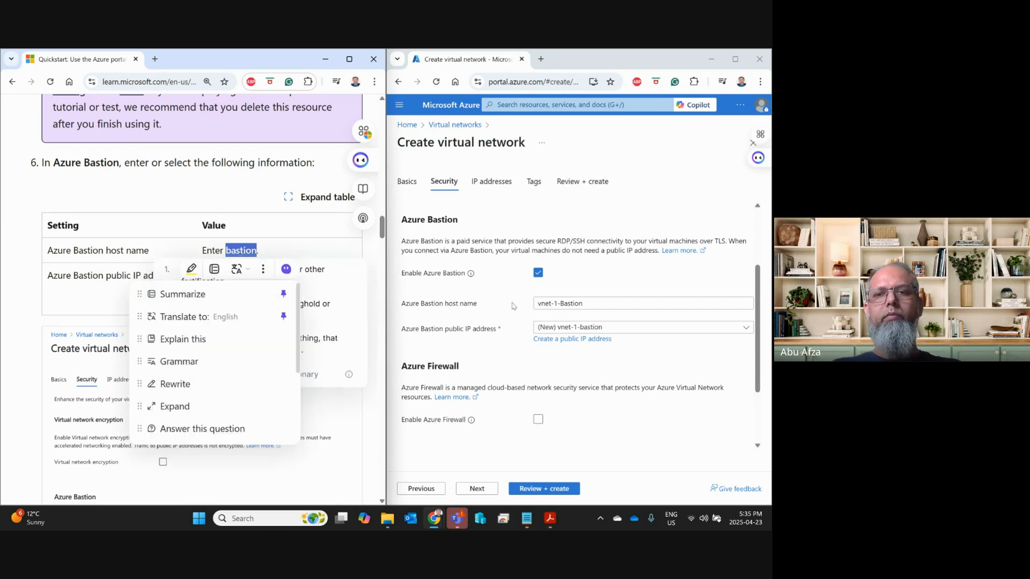
left_click_drag(599, 304, 529, 304)
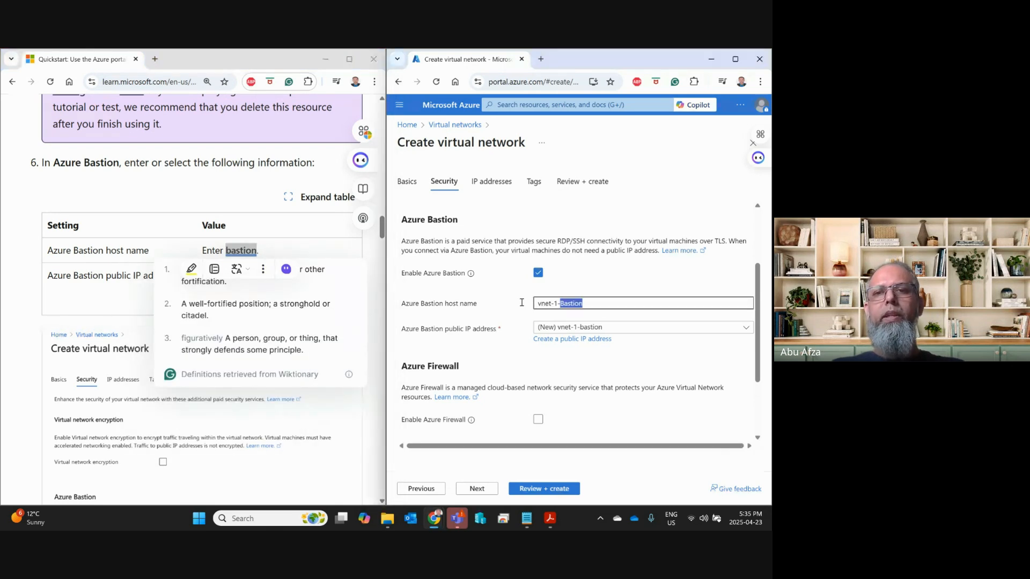
key("ctrl+v")
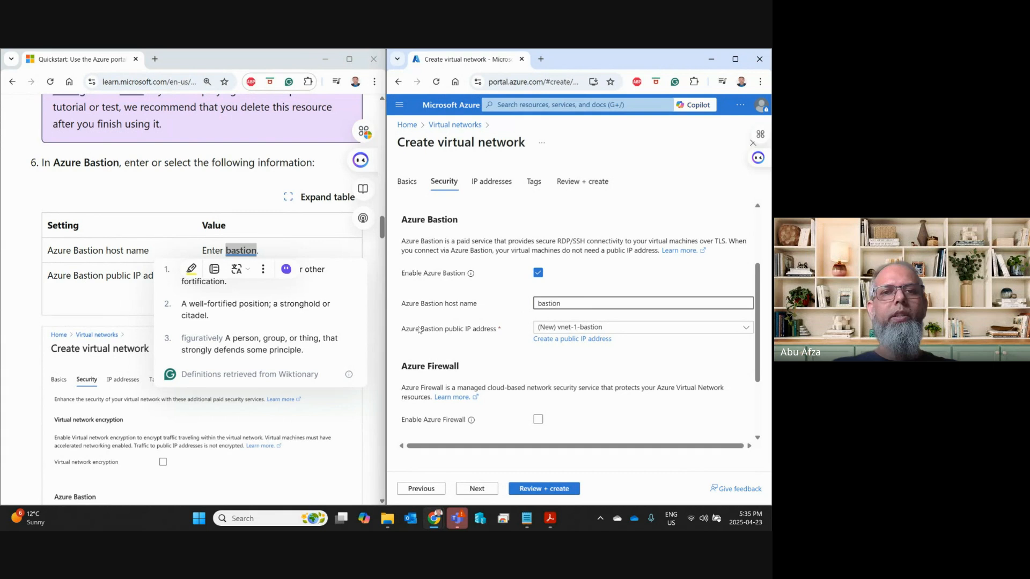
left_click(293, 240)
left_click(68, 308)
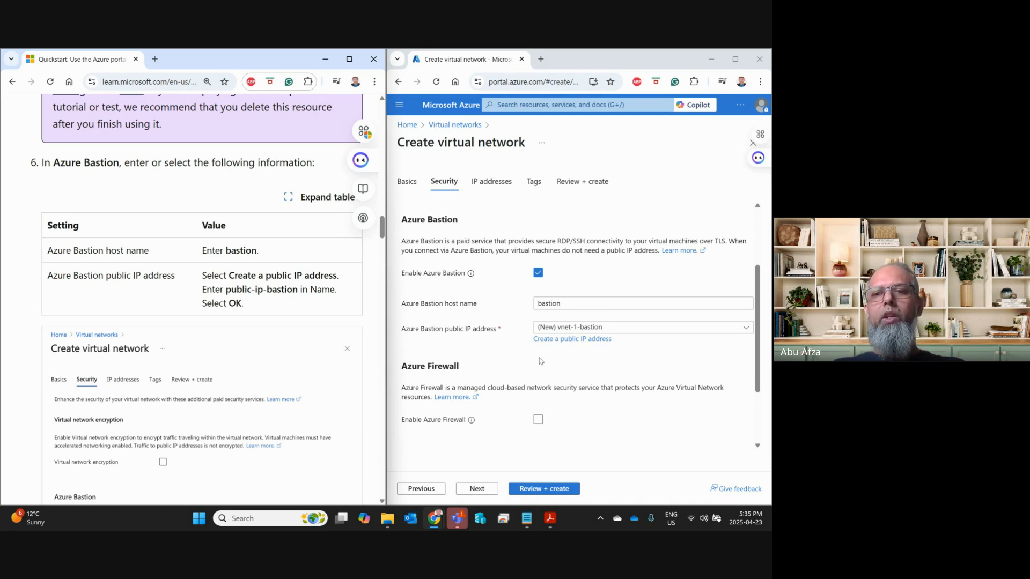
Step: Create a public IP address named public-ip-bastion for the Bastion host, copying the name from the article
left_click(567, 343)
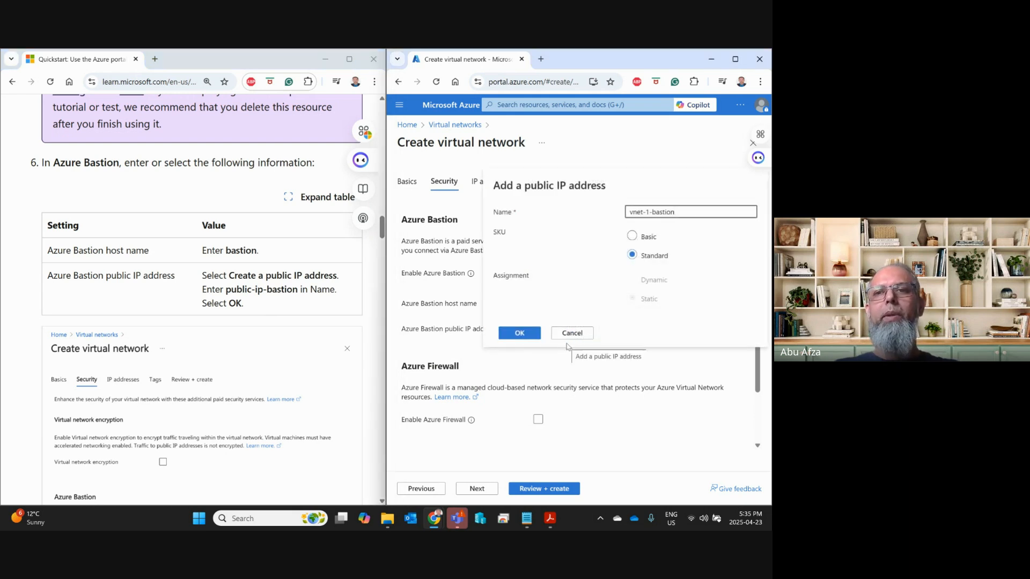
left_click(228, 292)
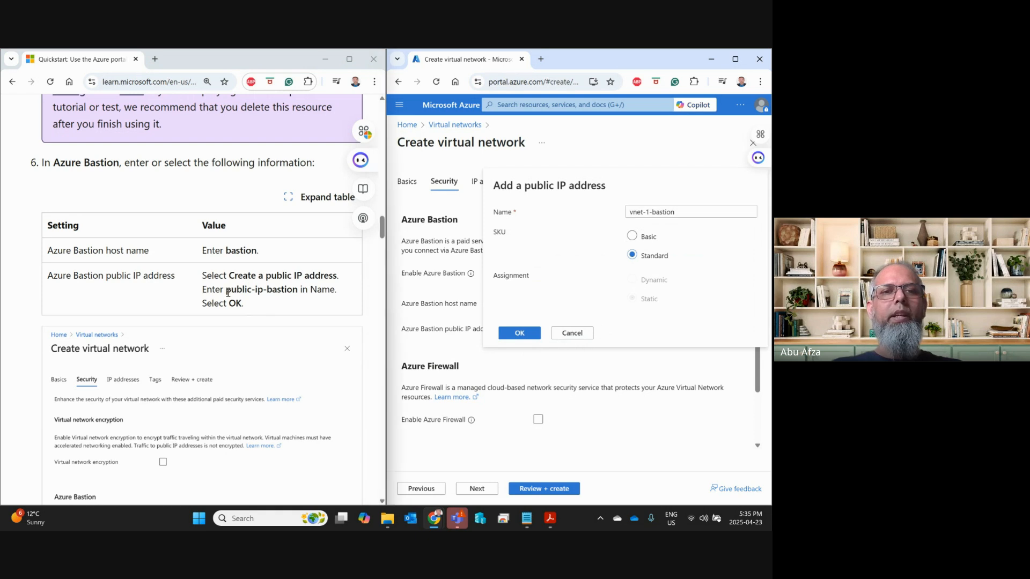
left_click_drag(228, 292, 298, 290)
key("ctrl+c")
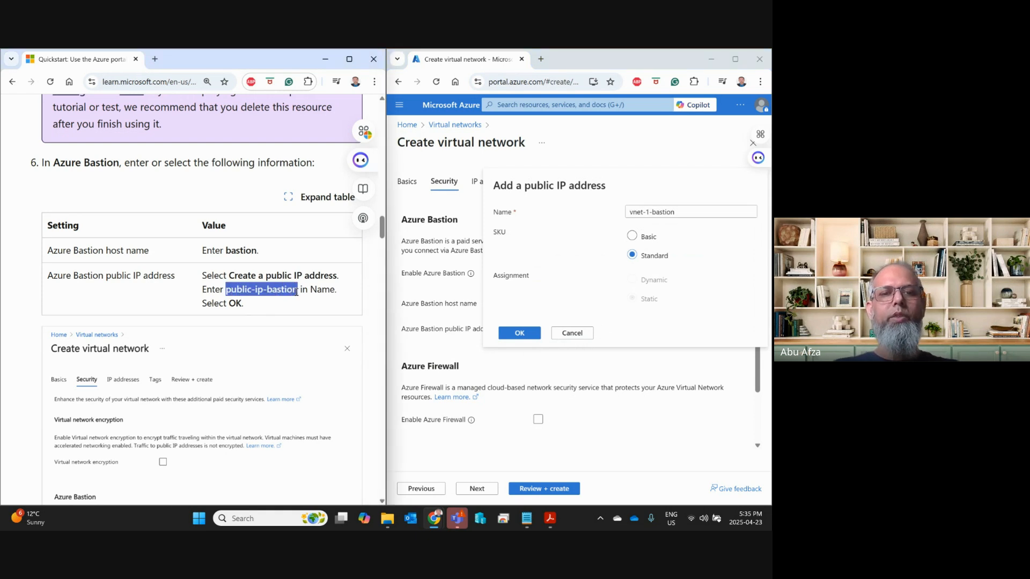
left_click(677, 215)
left_click_drag(676, 214, 627, 214)
key("ctrl+v")
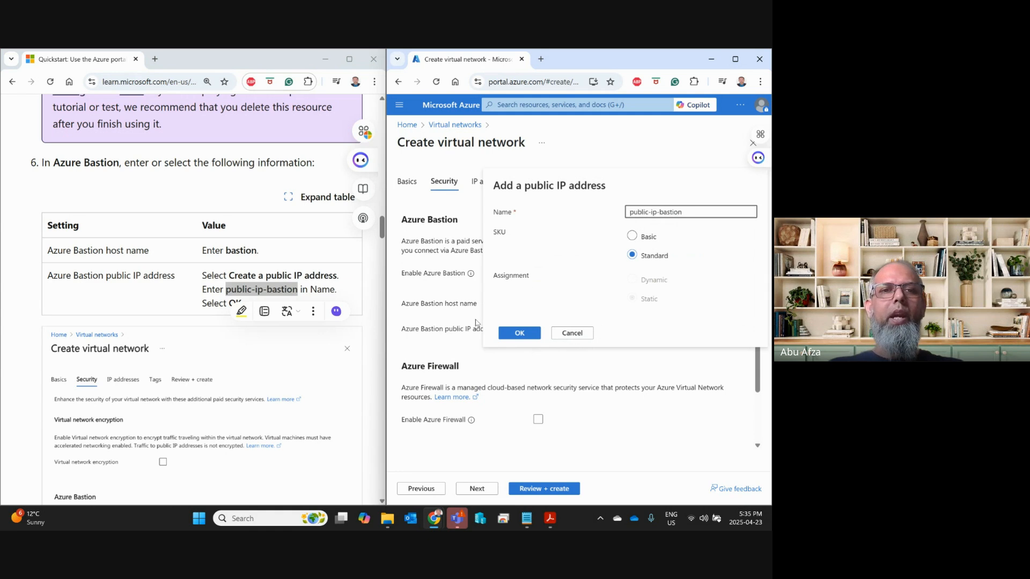
left_click(524, 334)
left_click(220, 346)
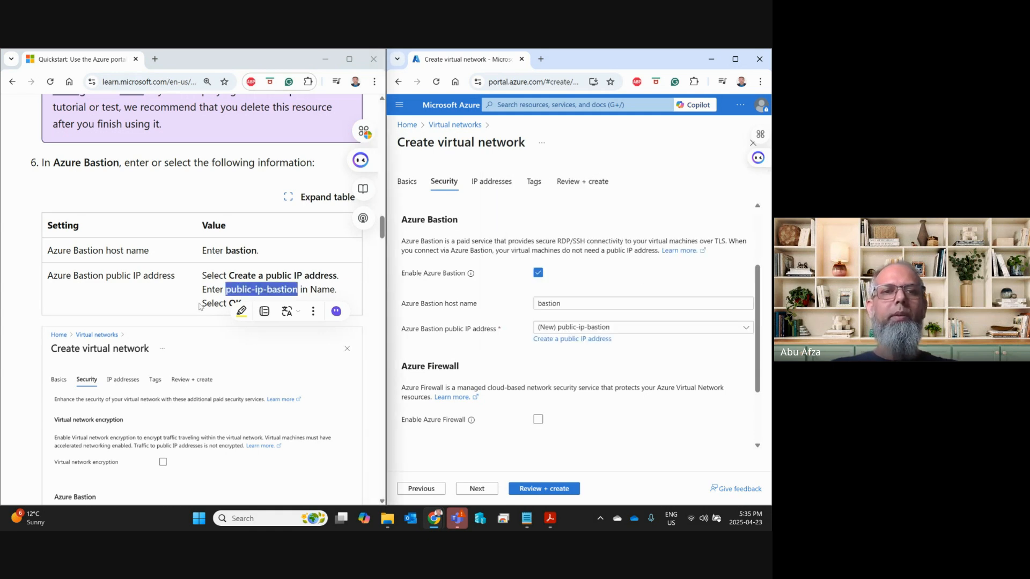
Step: Compare the security settings with the article's example and proceed to the virtual network's IP address settings
scroll(214, 351, "down", 2)
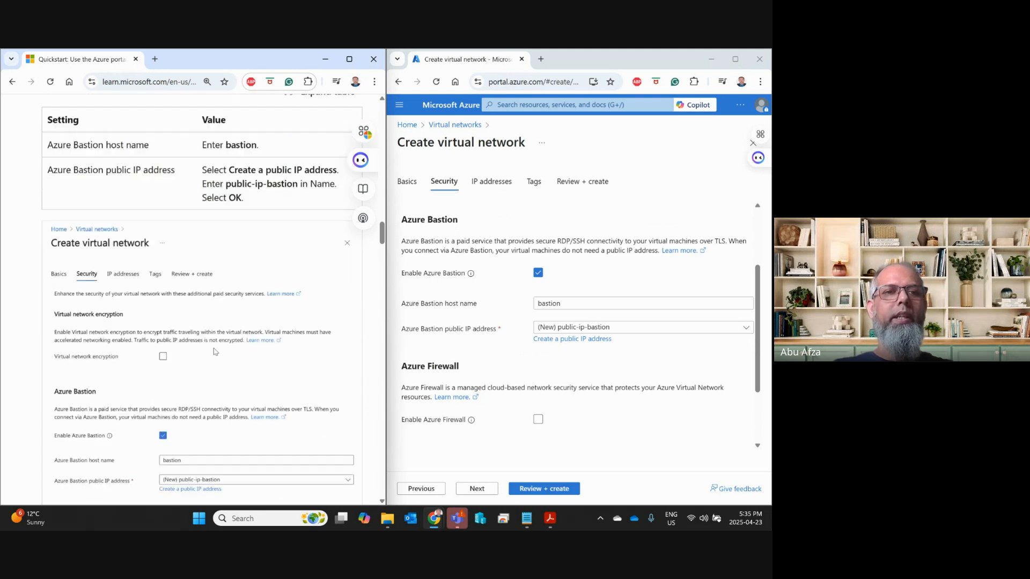
scroll(215, 351, "down", 1)
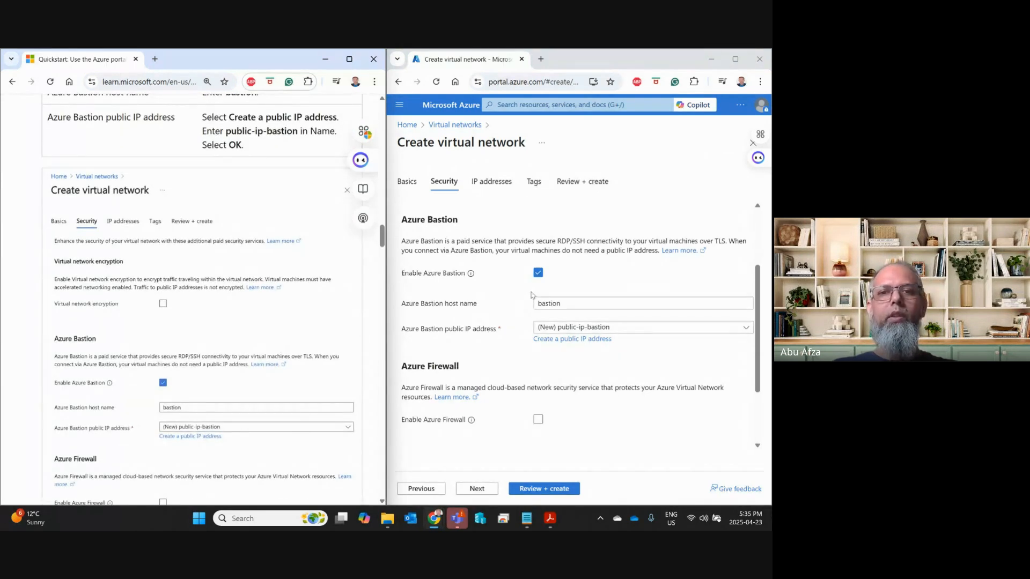
scroll(217, 412, "down", 1)
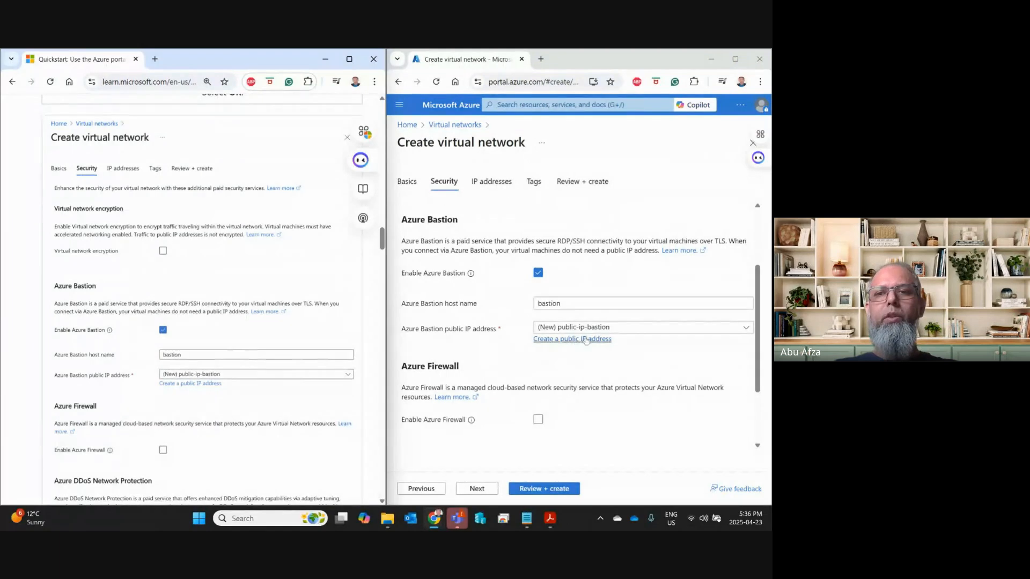
scroll(249, 432, "down", 4)
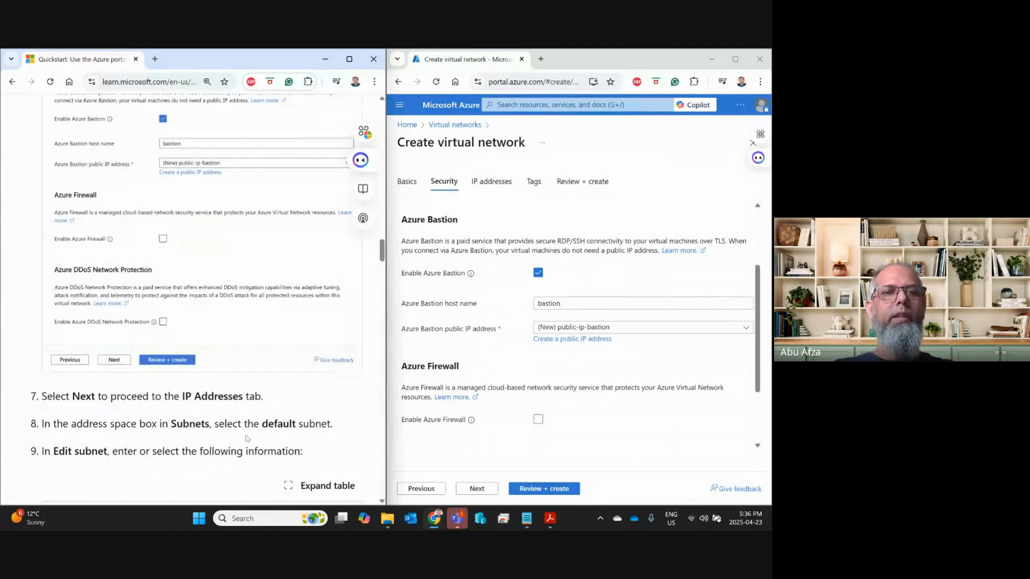
scroll(523, 424, "down", 2)
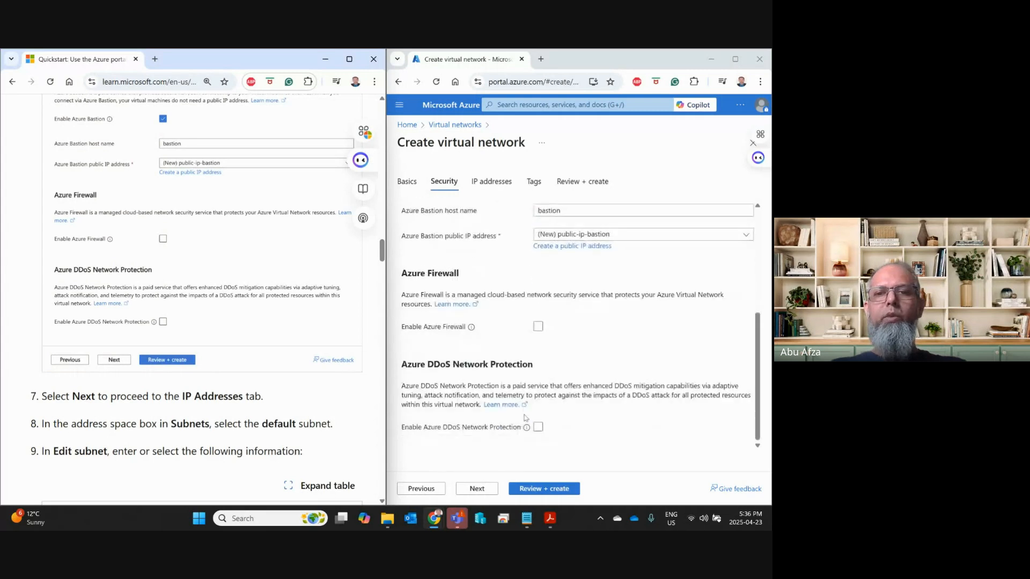
left_click(474, 490)
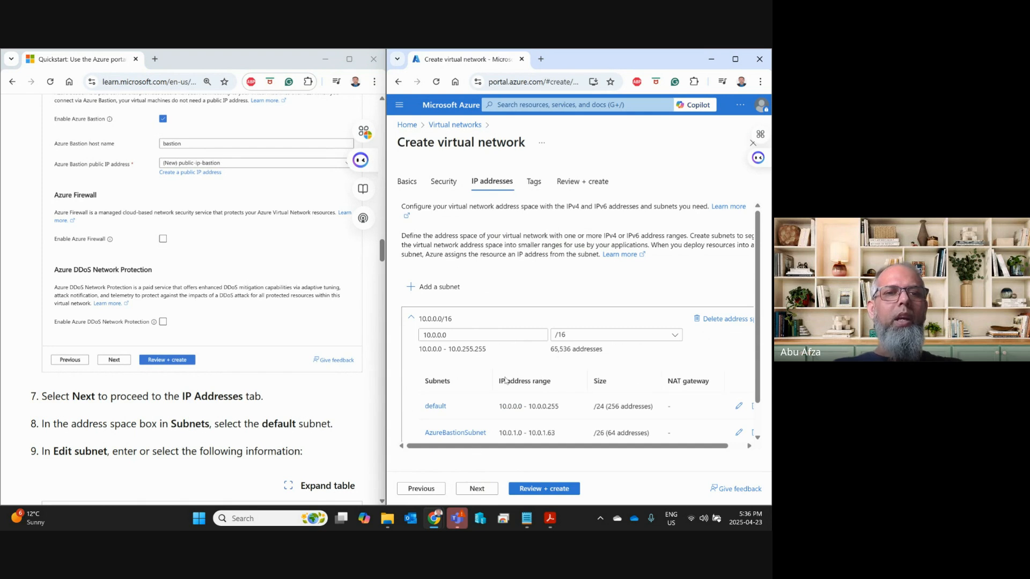
Step: Open the default subnet of the 10.0.0.0/16 address space for editing, following steps 8 and 9 of the article
scroll(169, 294, "down", 2)
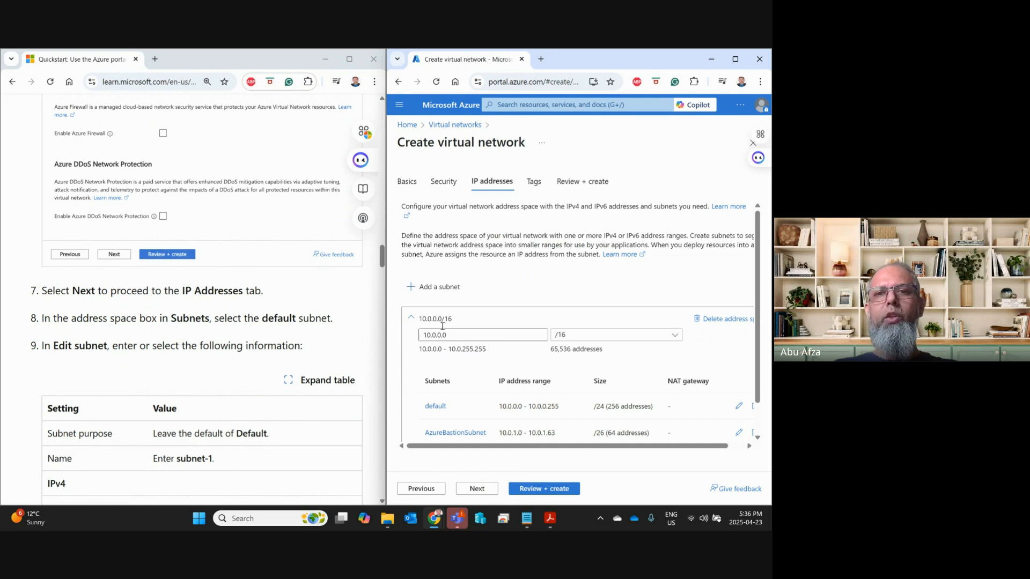
scroll(206, 382, "down", 2)
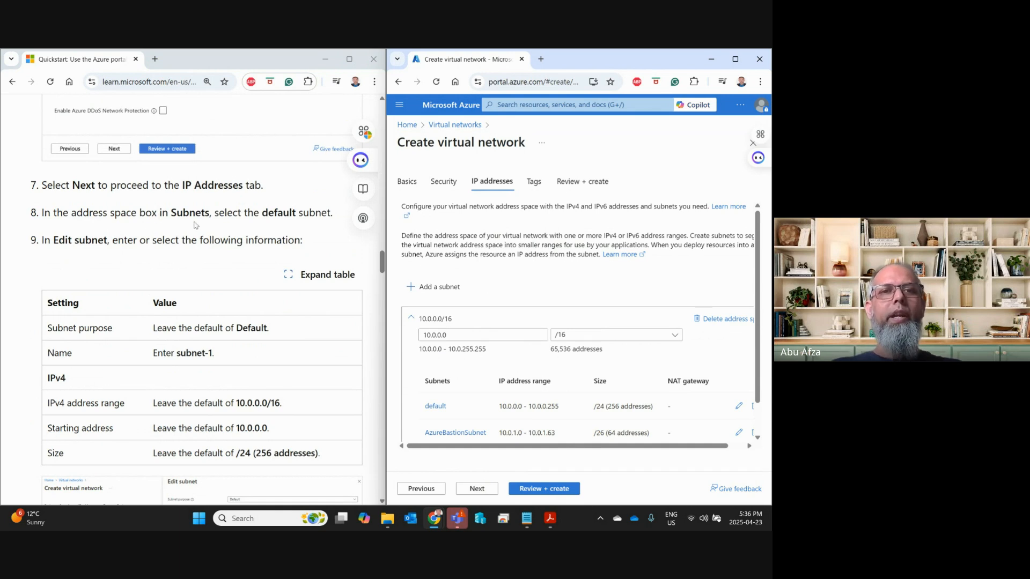
left_click(429, 409)
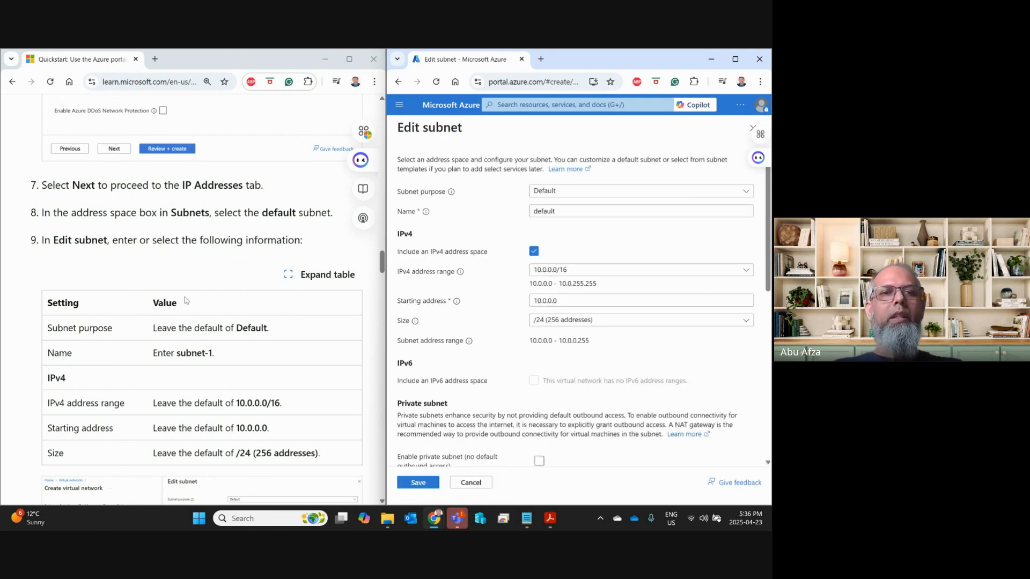
Step: Rename the default subnet as subnet-1, copying the name from step 9 of the article
scroll(187, 300, "down", 1)
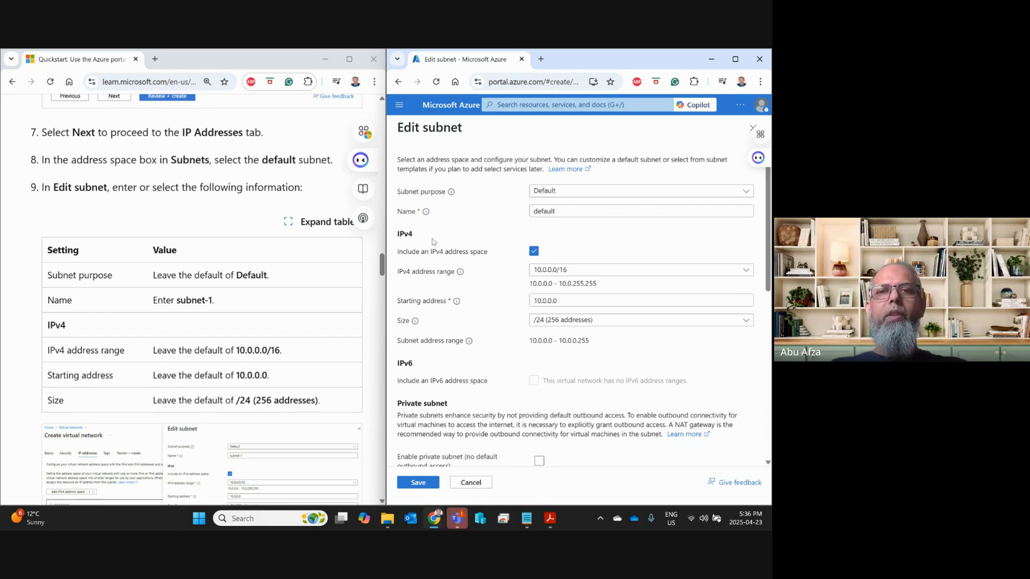
left_click_drag(178, 299, 212, 300)
key("ctrl+c")
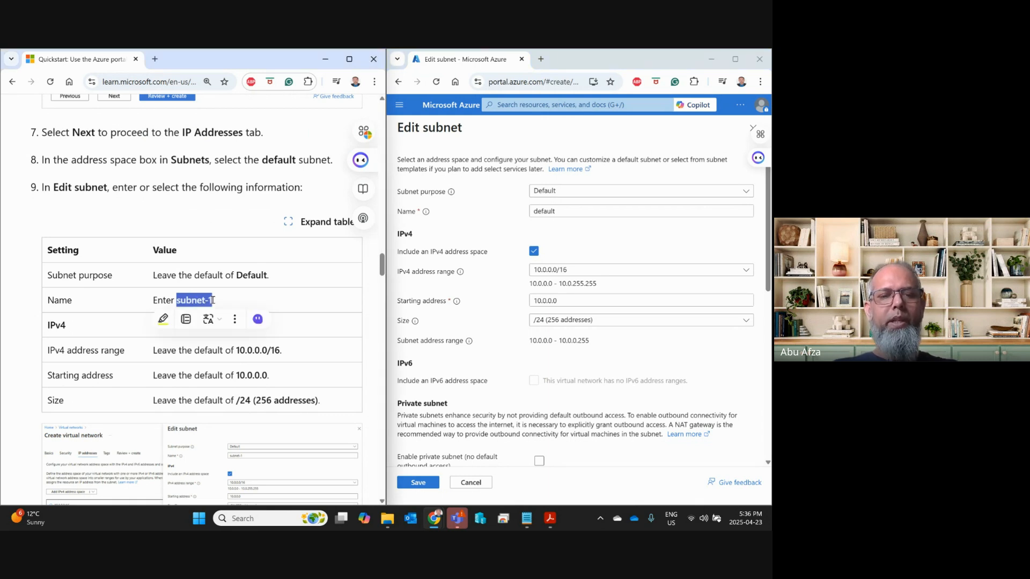
left_click(567, 212)
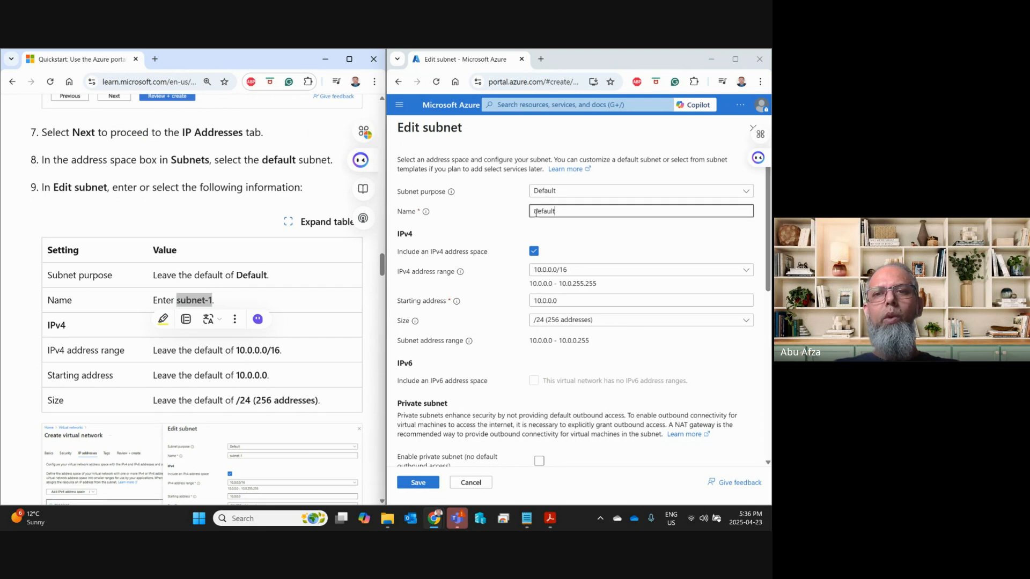
double_click(529, 215)
key("ctrl+v")
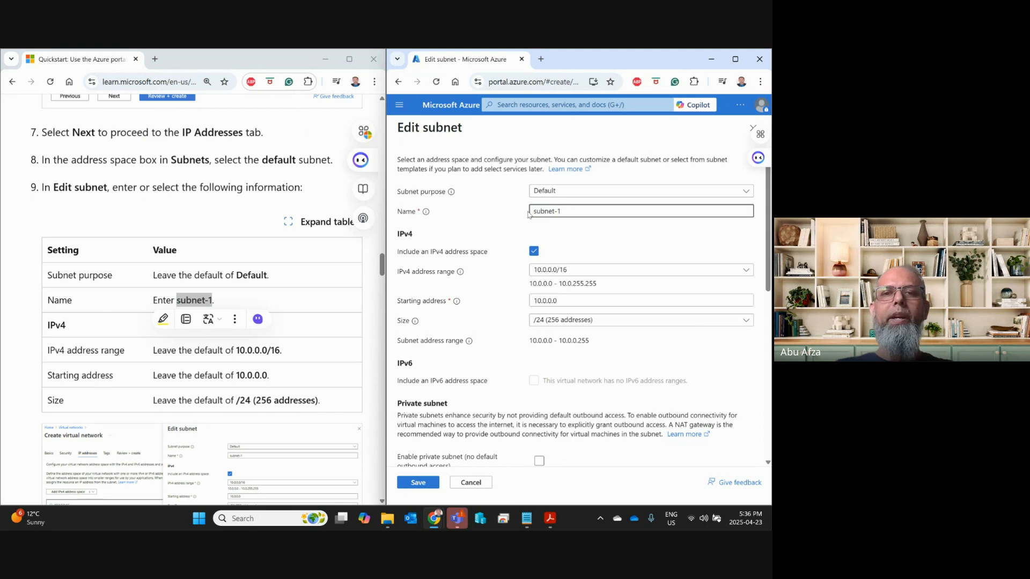
Step: Compare the subnet's IPv4 settings with the article's table and example, keep the defaults, and save the subnet
left_click(238, 370)
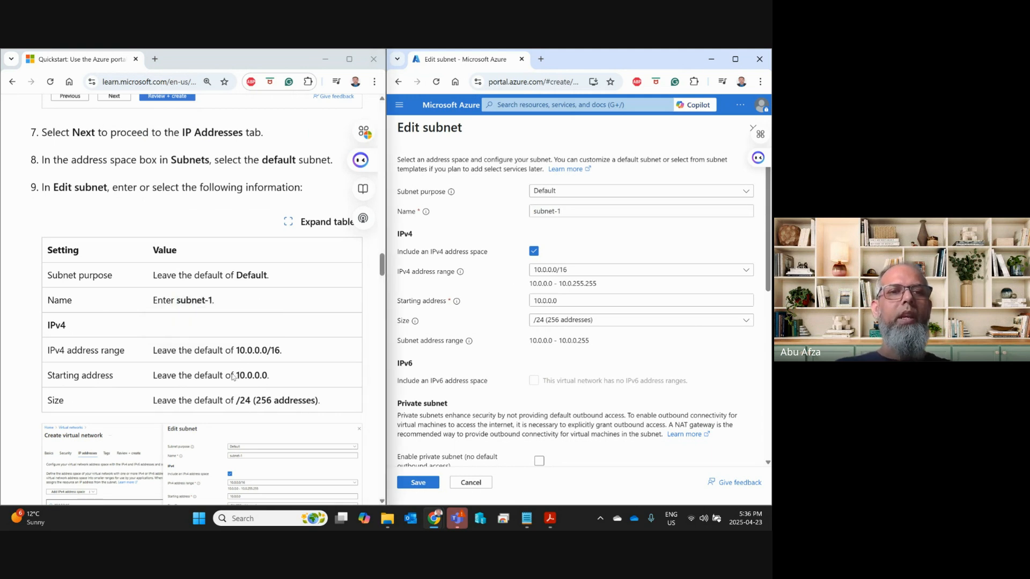
scroll(208, 354, "down", 2)
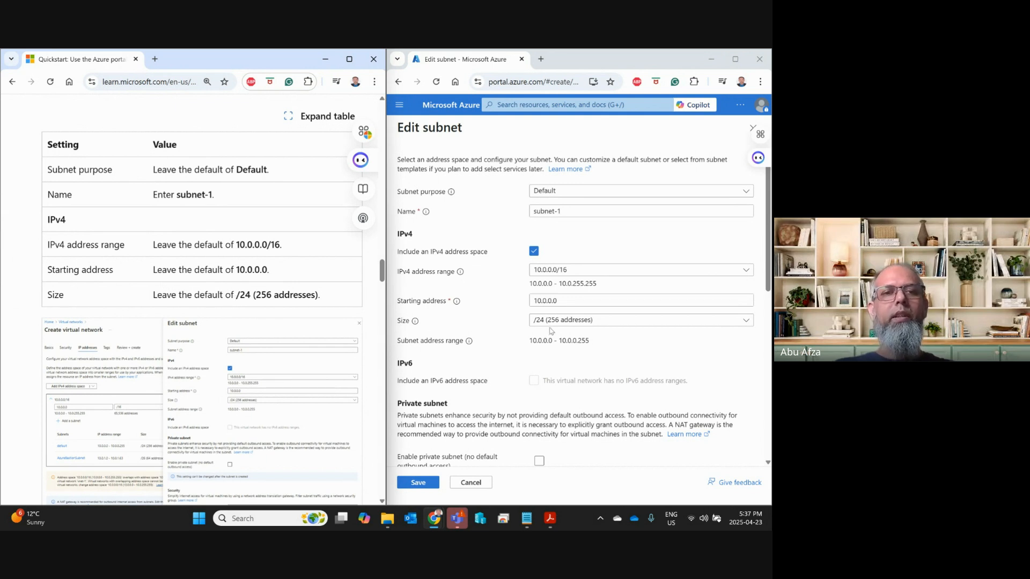
scroll(197, 330, "down", 5)
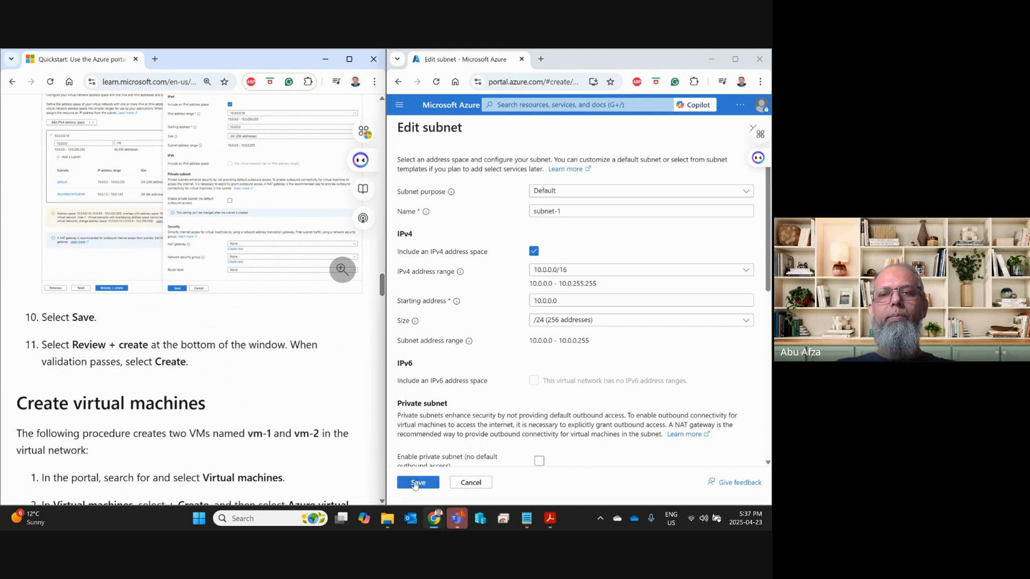
left_click(417, 483)
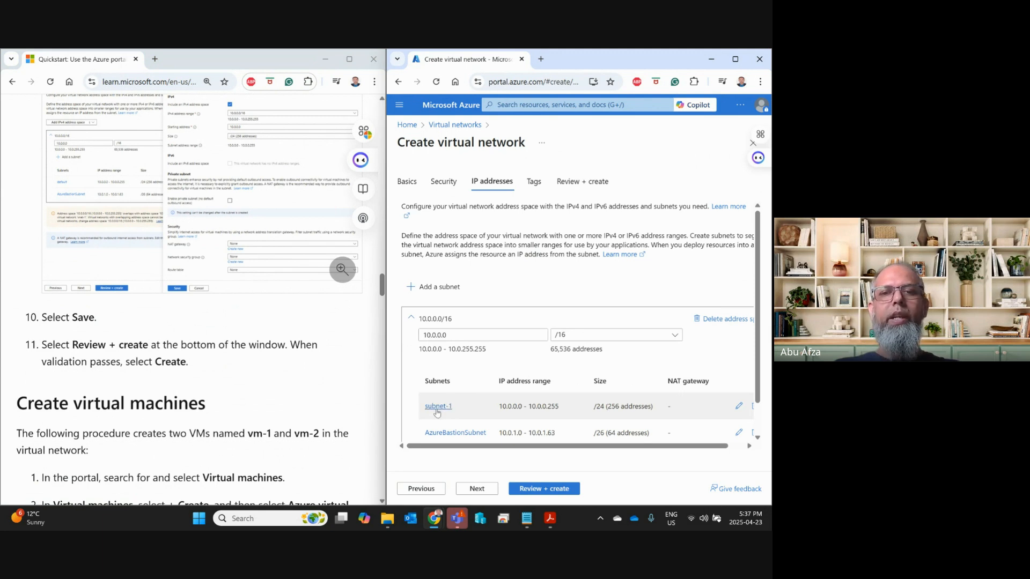
Step: Review the vnet-1 configuration as described in step 11 and create the virtual network
scroll(133, 368, "down", 1)
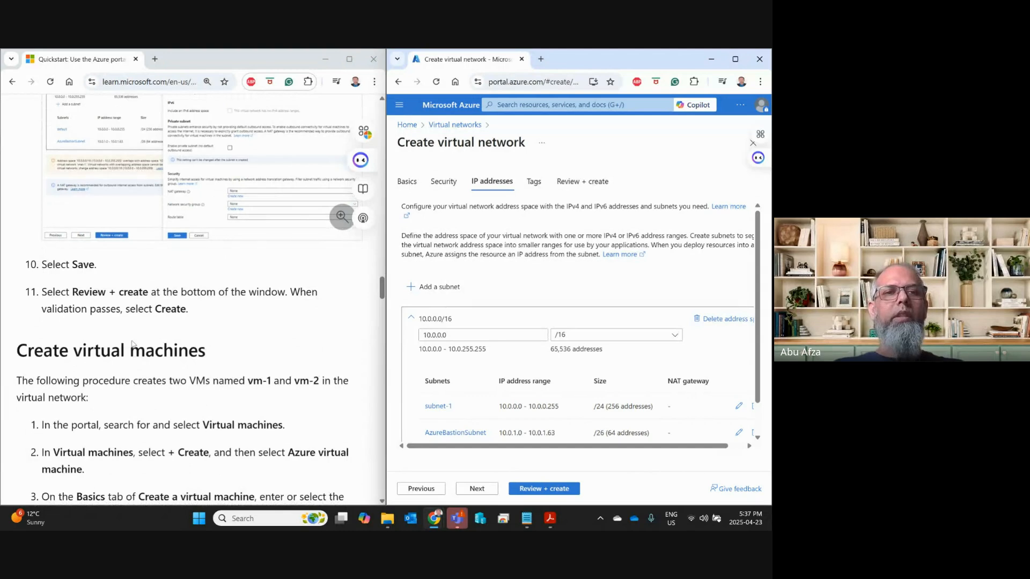
left_click(530, 493)
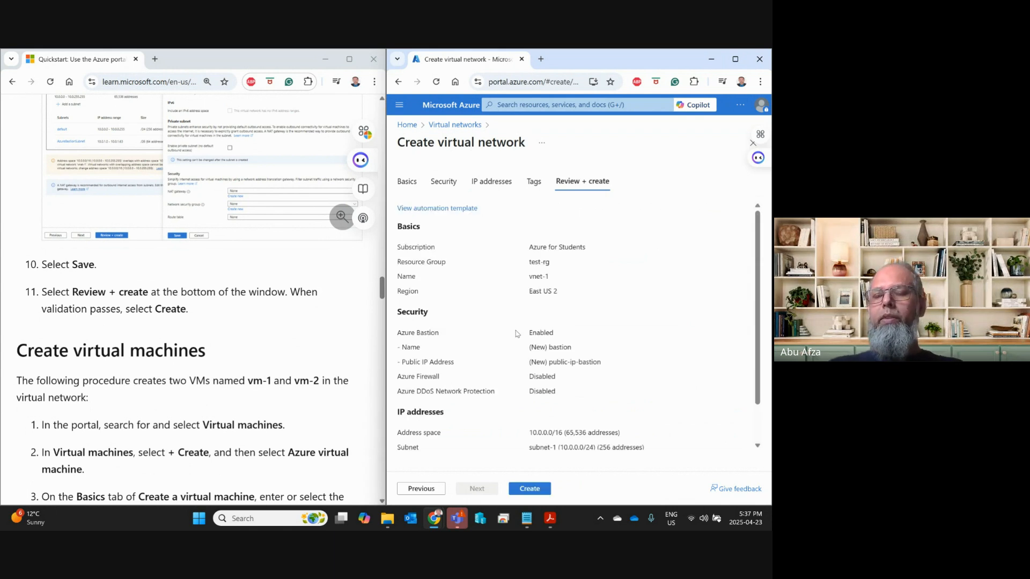
left_click(540, 492)
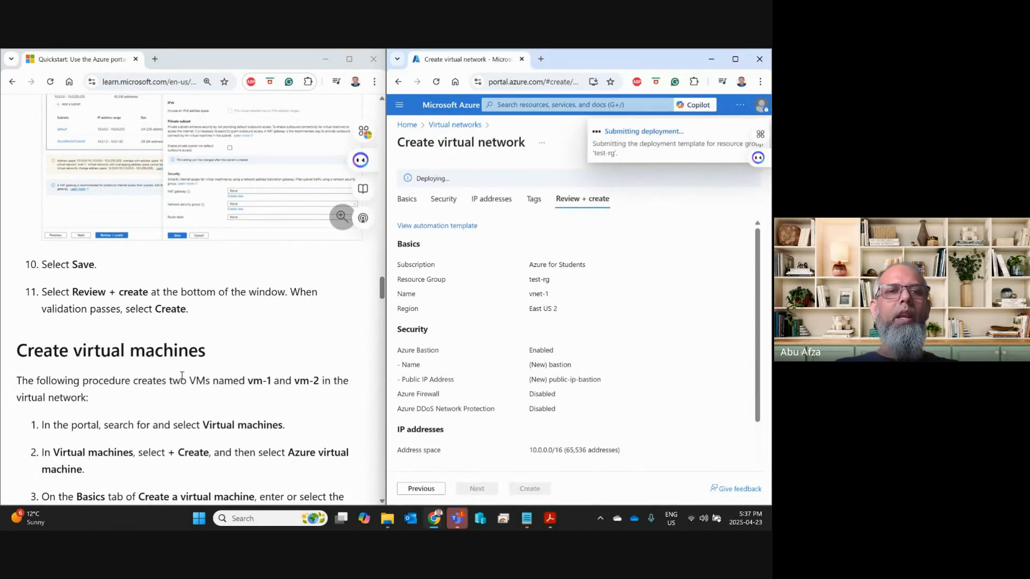
scroll(185, 381, "down", 3)
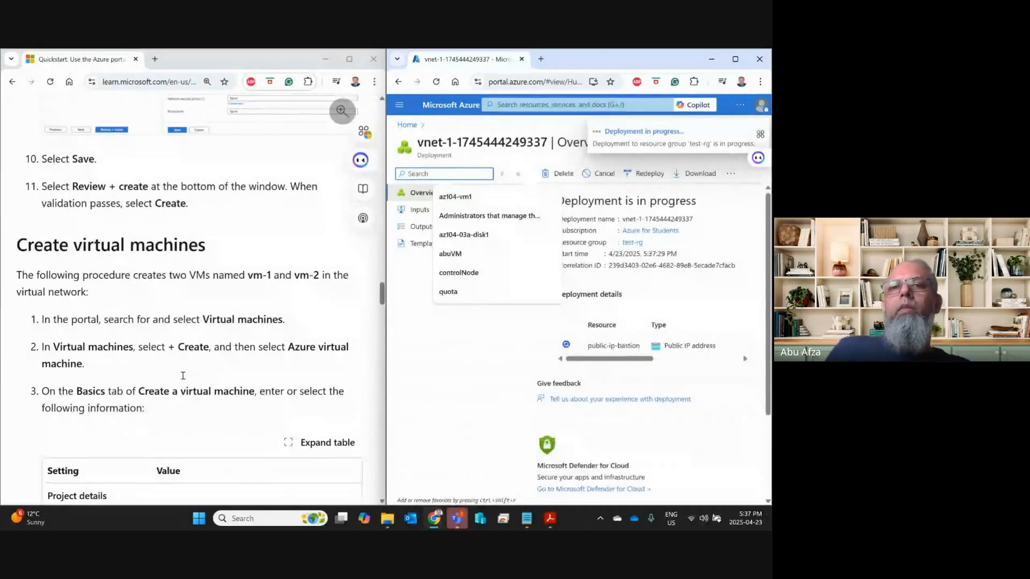
left_click(475, 360)
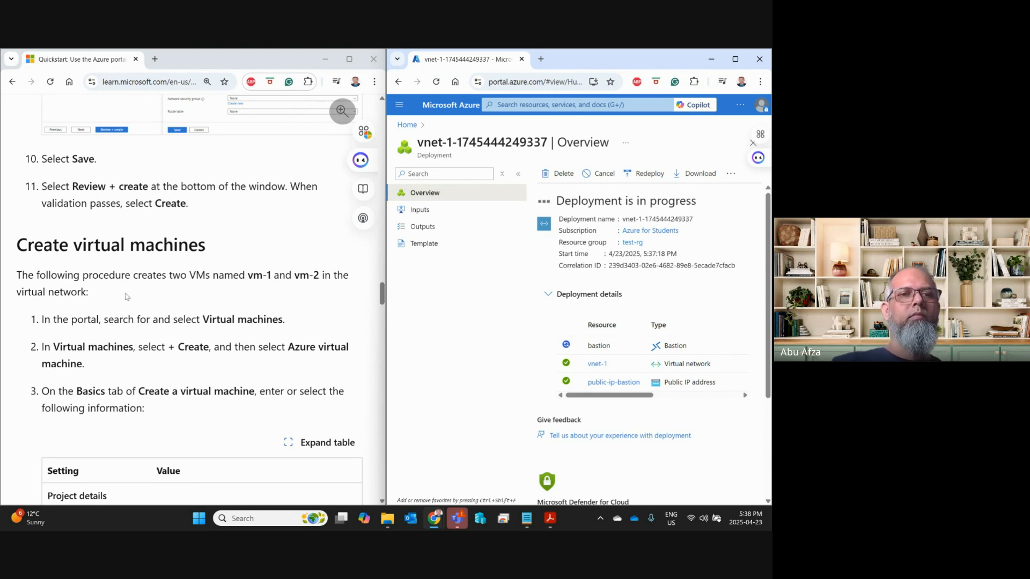
Step: Read ahead through the article's sections on creating virtual machines, connecting to one, and starting communication between them
scroll(137, 322, "down", 1)
scroll(136, 321, "down", 3)
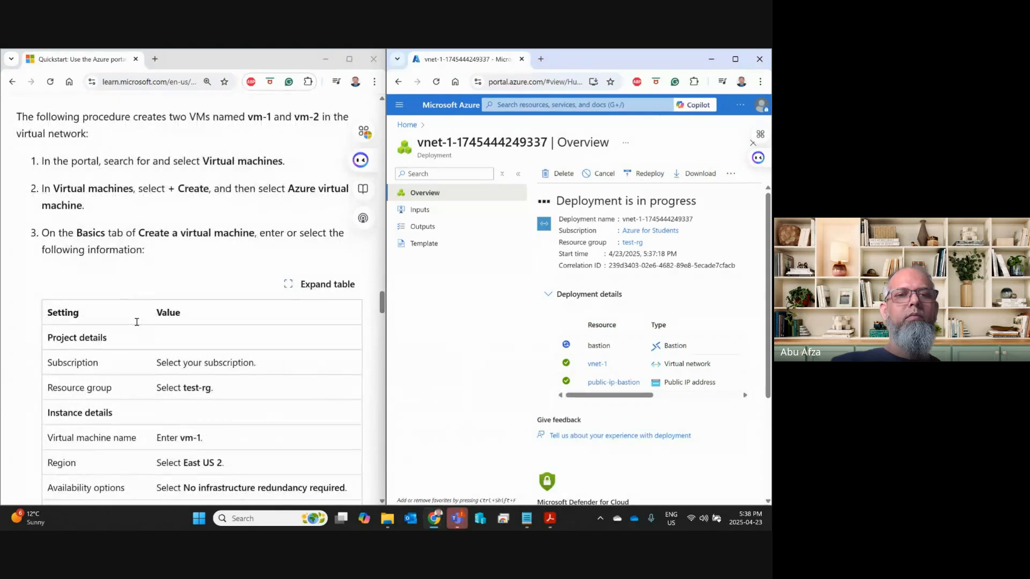
scroll(137, 322, "down", 3)
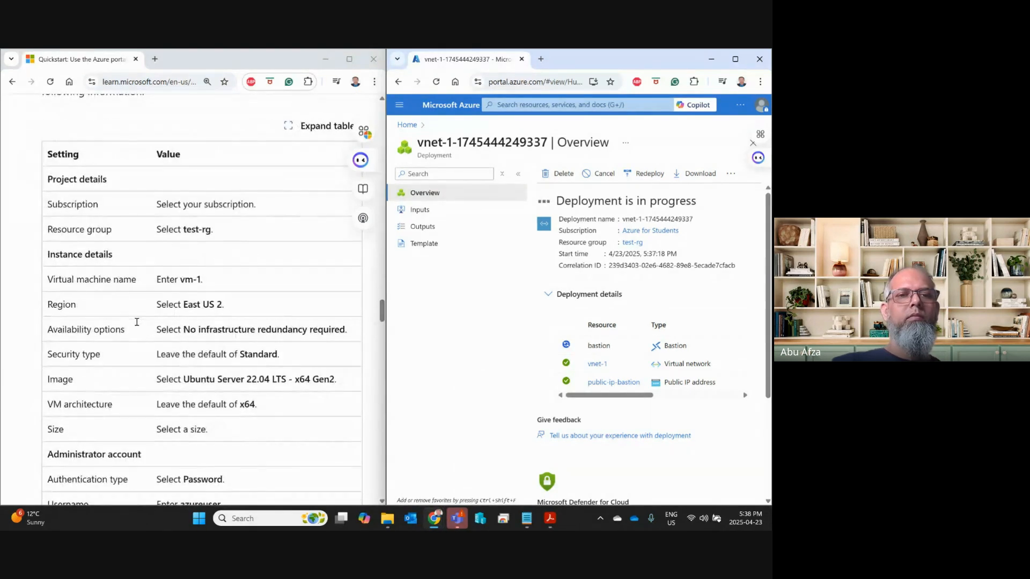
scroll(137, 321, "down", 4)
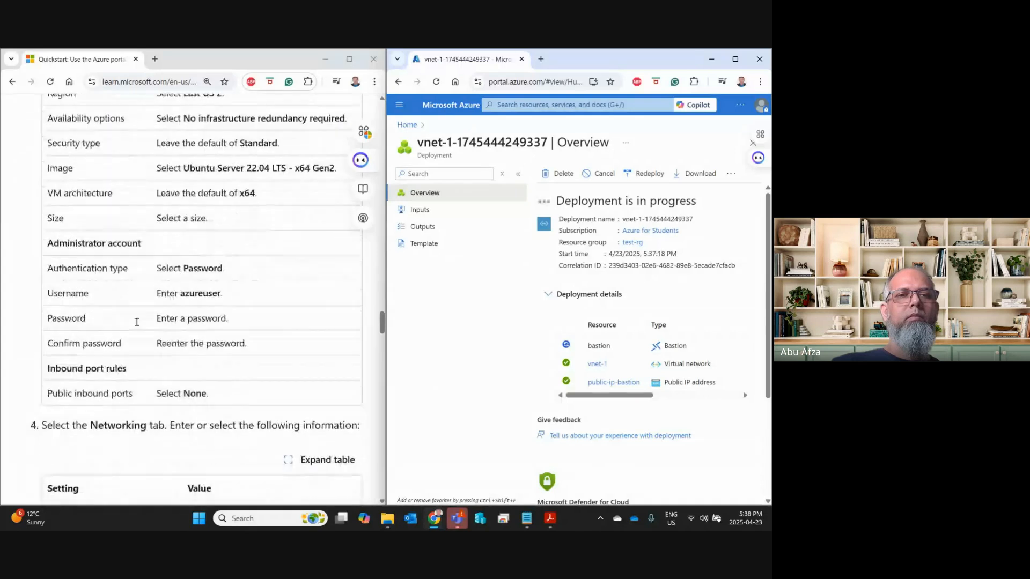
scroll(136, 322, "down", 3)
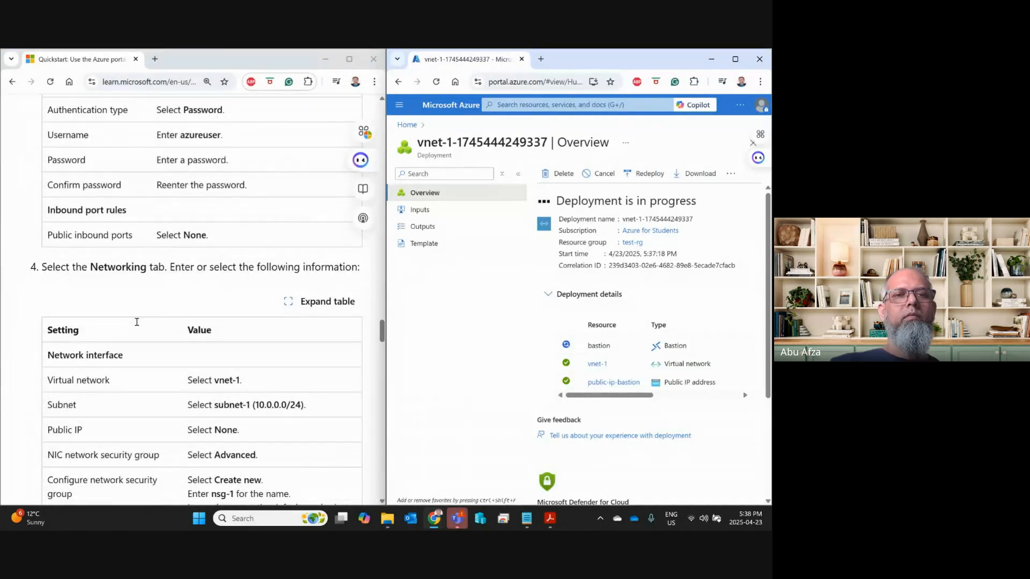
scroll(137, 322, "down", 5)
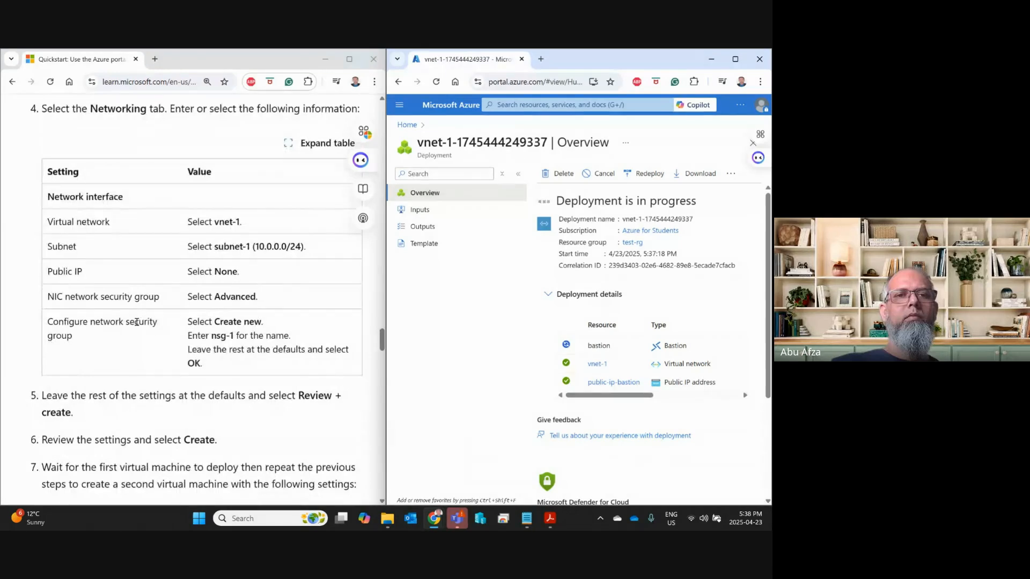
scroll(137, 321, "down", 3)
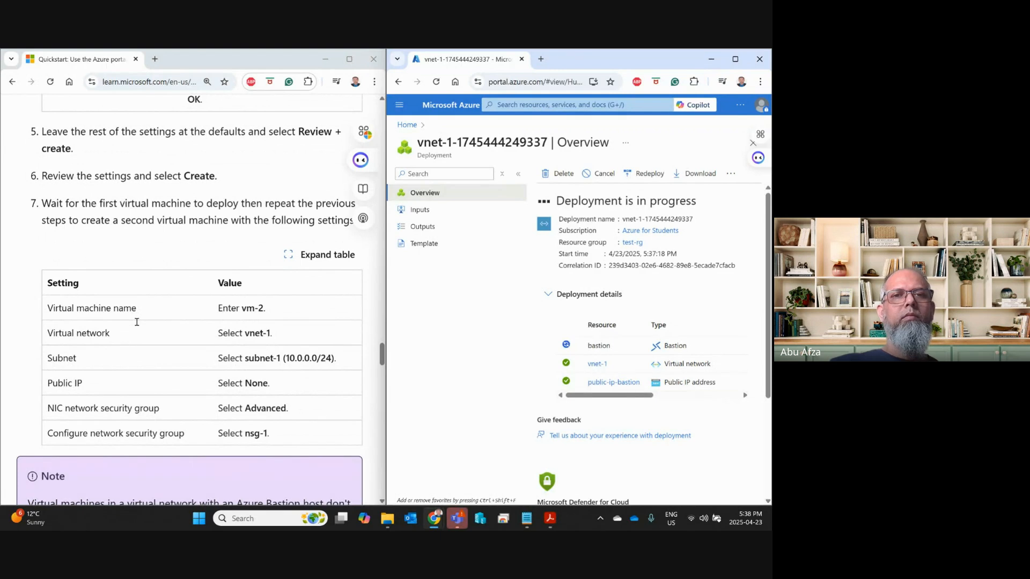
scroll(137, 321, "down", 9)
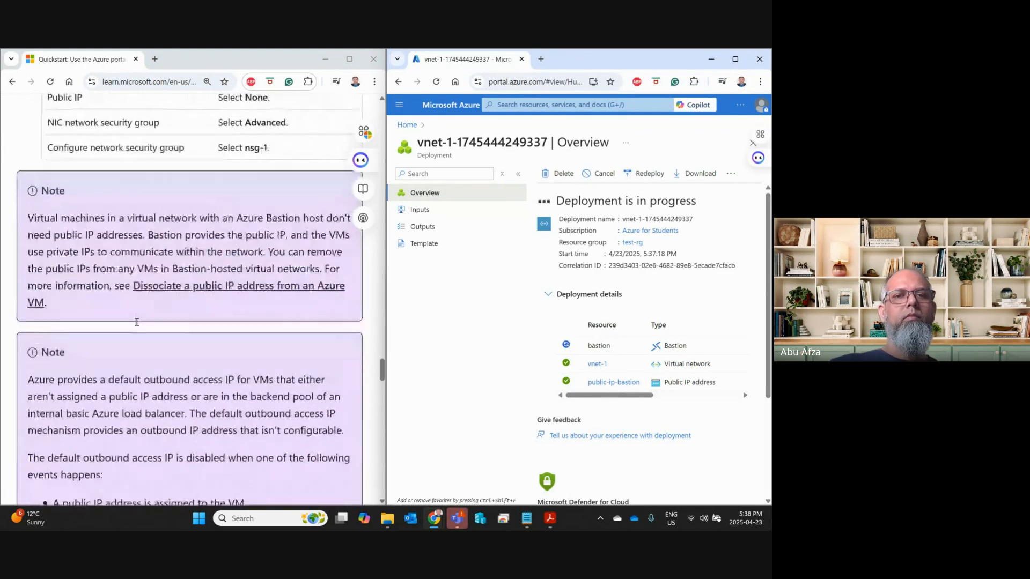
scroll(136, 322, "down", 6)
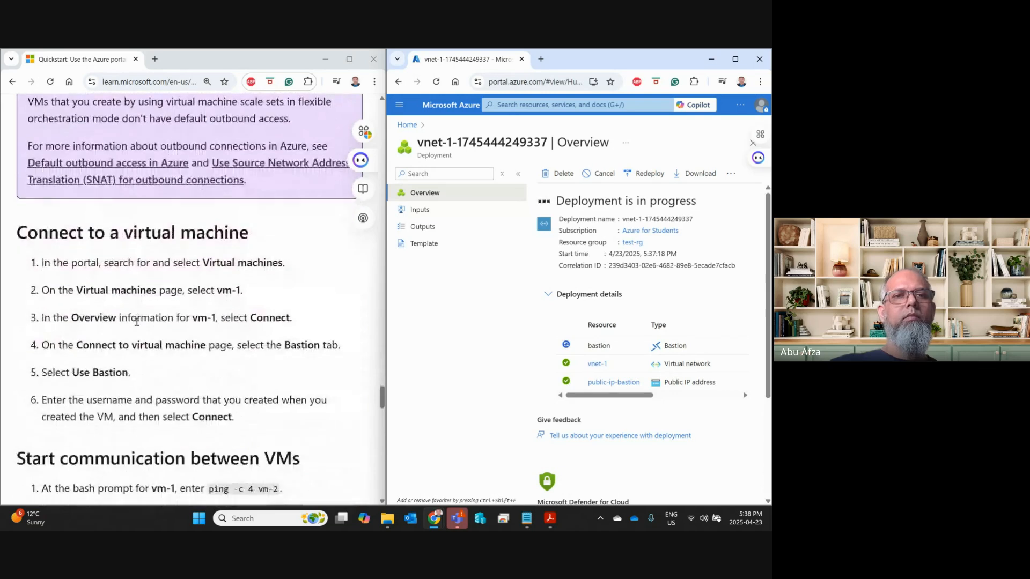
scroll(136, 322, "down", 2)
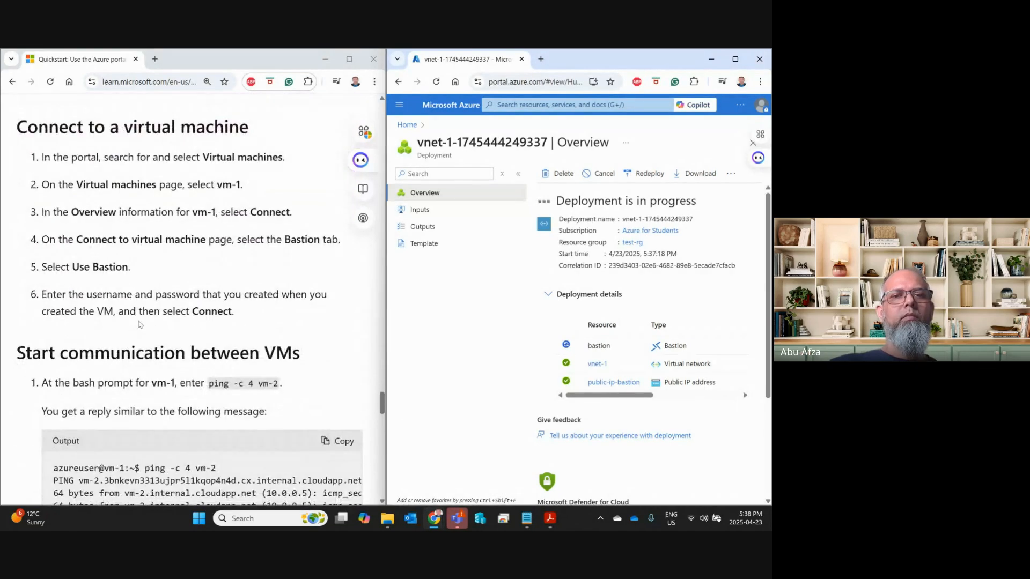
scroll(140, 324, "down", 3)
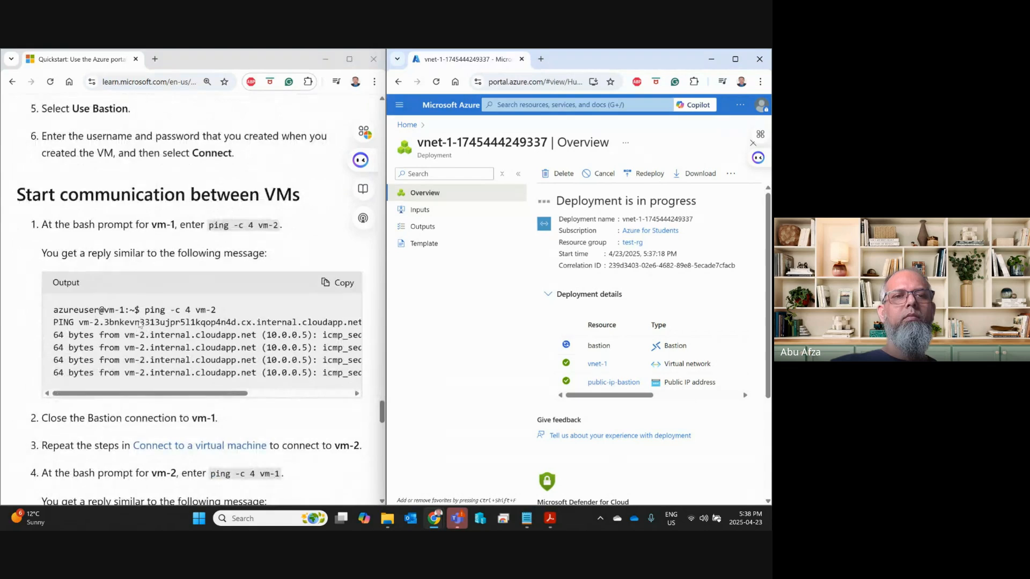
scroll(139, 323, "up", 20)
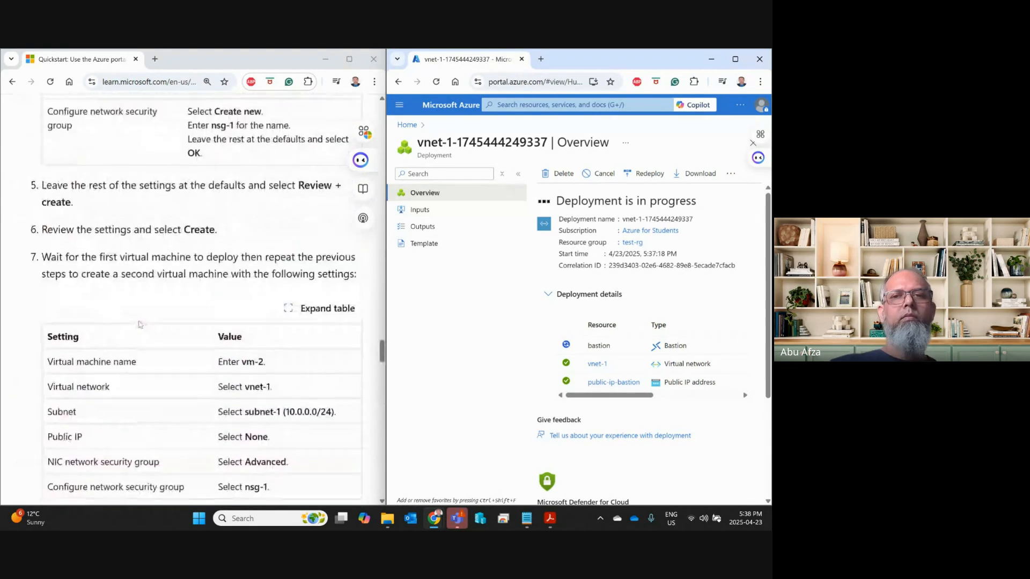
scroll(138, 324, "up", 9)
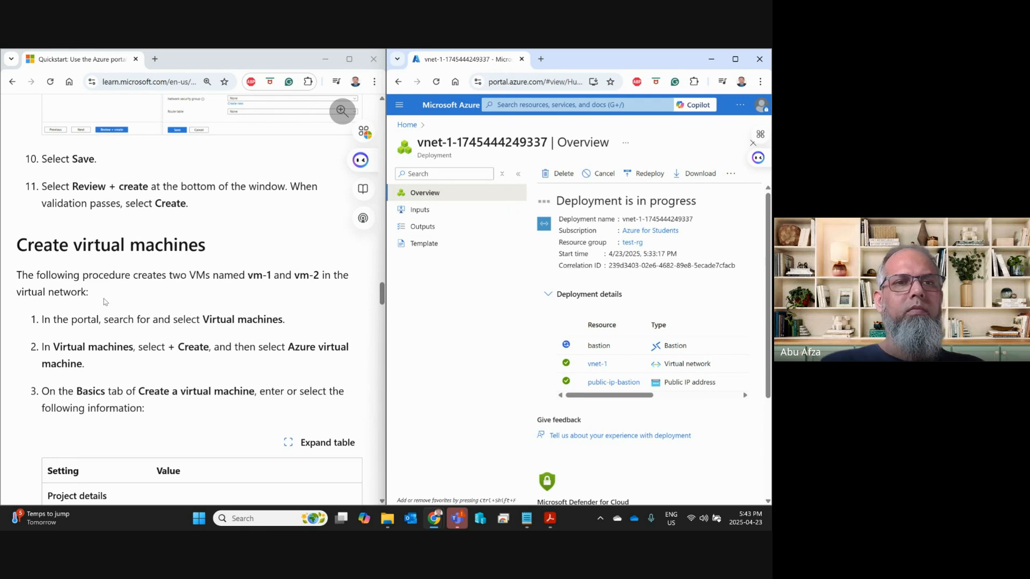
Step: Examine the article's table of basic settings for vm-1, from project details to inbound port rules
scroll(169, 357, "down", 3)
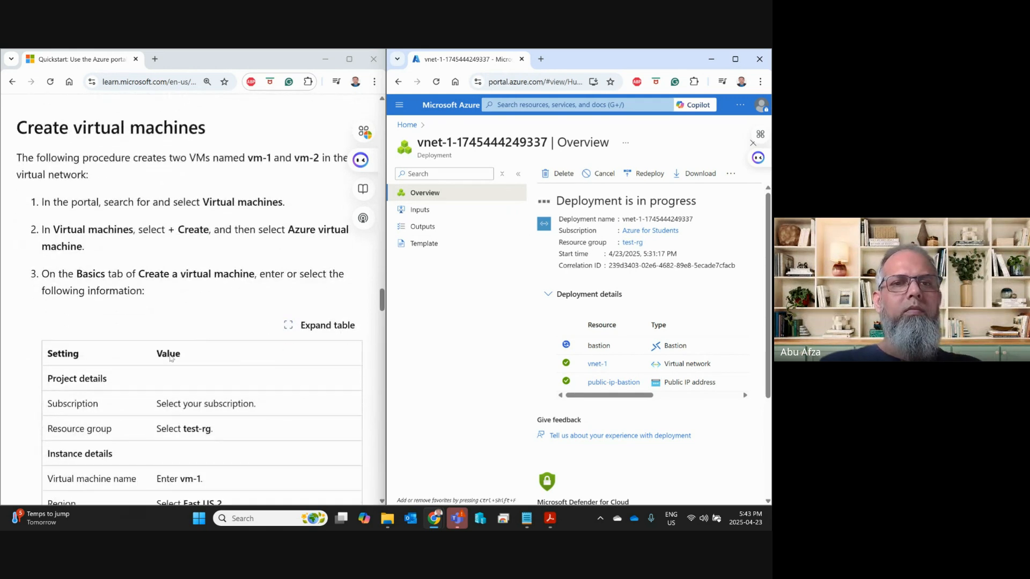
scroll(169, 359, "down", 2)
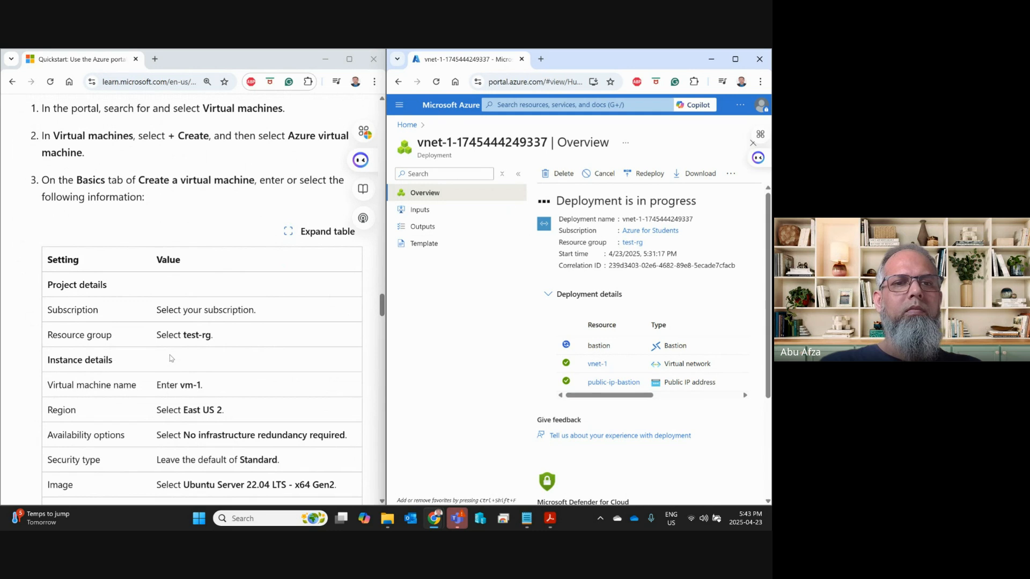
scroll(171, 358, "down", 2)
scroll(171, 357, "down", 2)
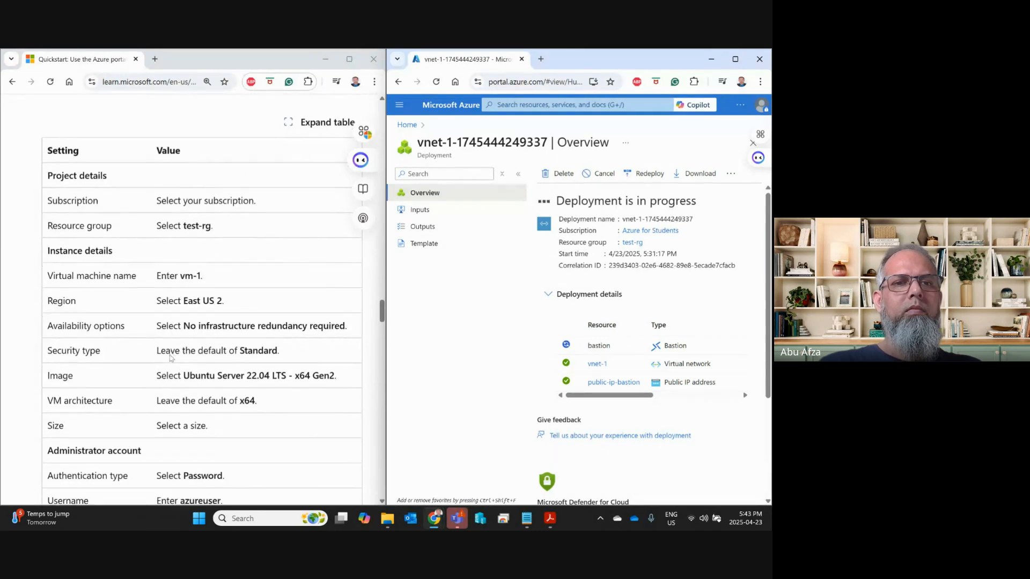
scroll(171, 358, "down", 2)
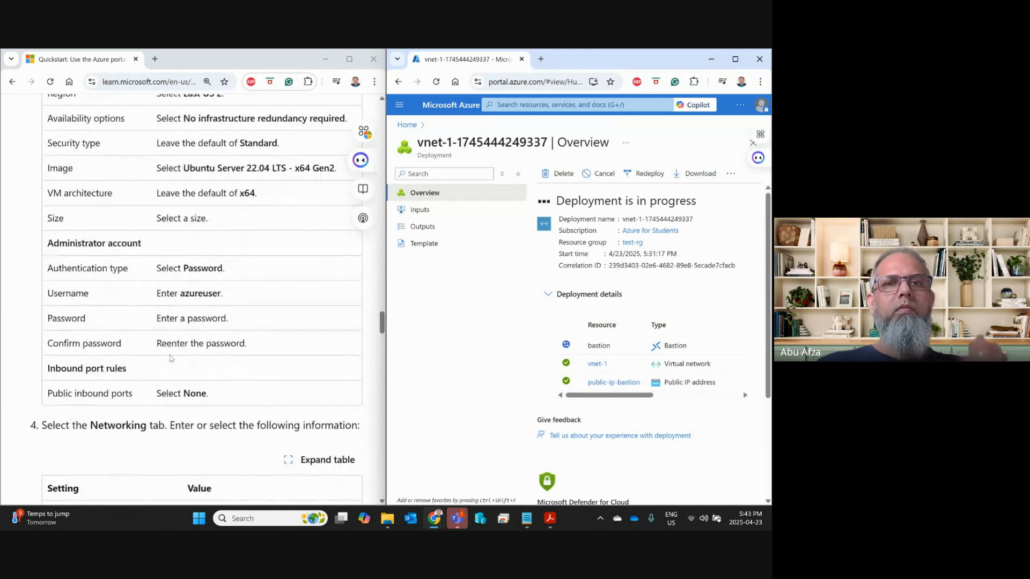
scroll(170, 358, "up", 6)
scroll(171, 358, "up", 1)
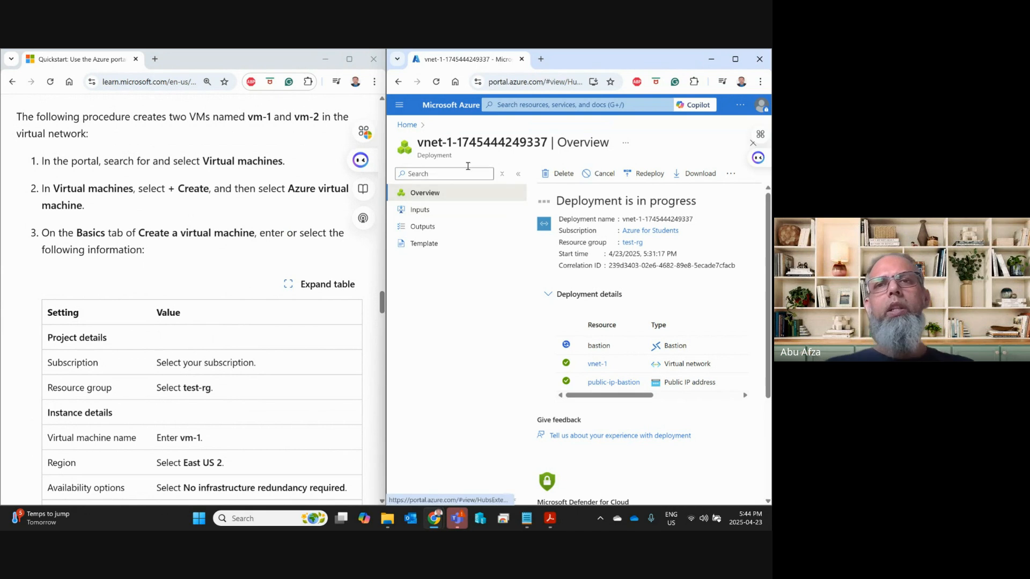
Step: Open the Azure portal home page in a separate browser tab, keeping the vnet-1 deployment page open
right_click(463, 109)
left_click(501, 122)
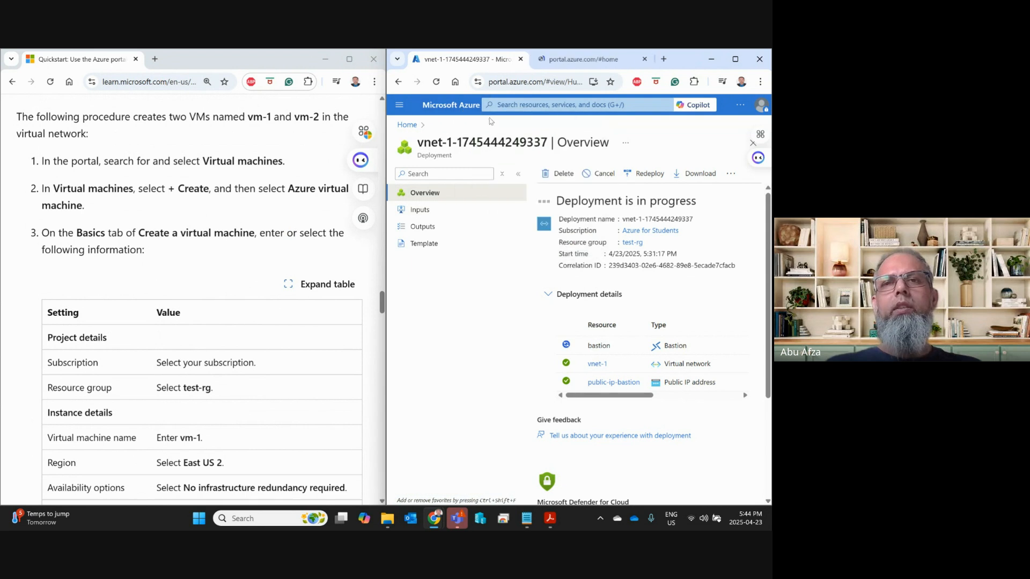
left_click(557, 60)
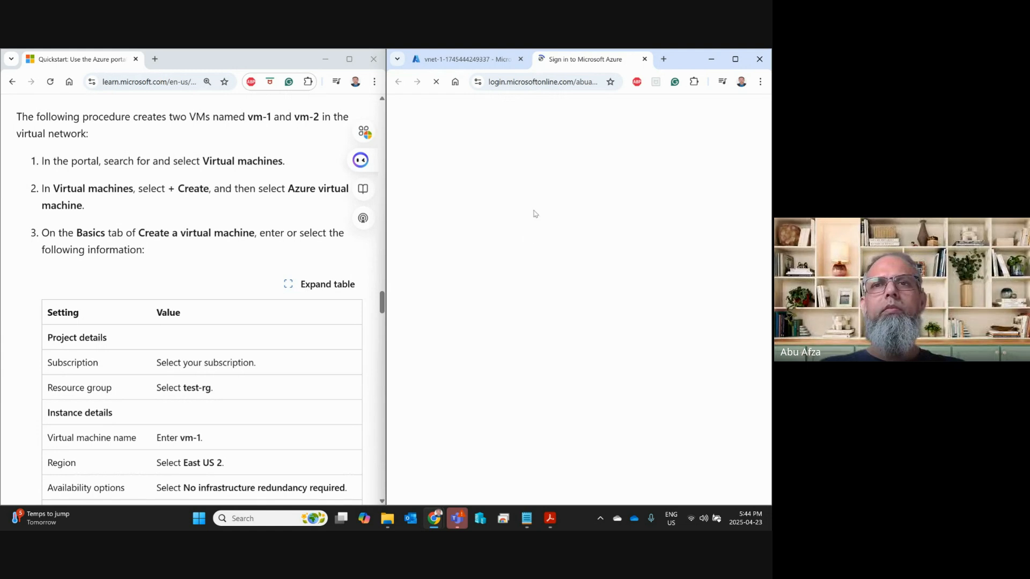
left_click(555, 282)
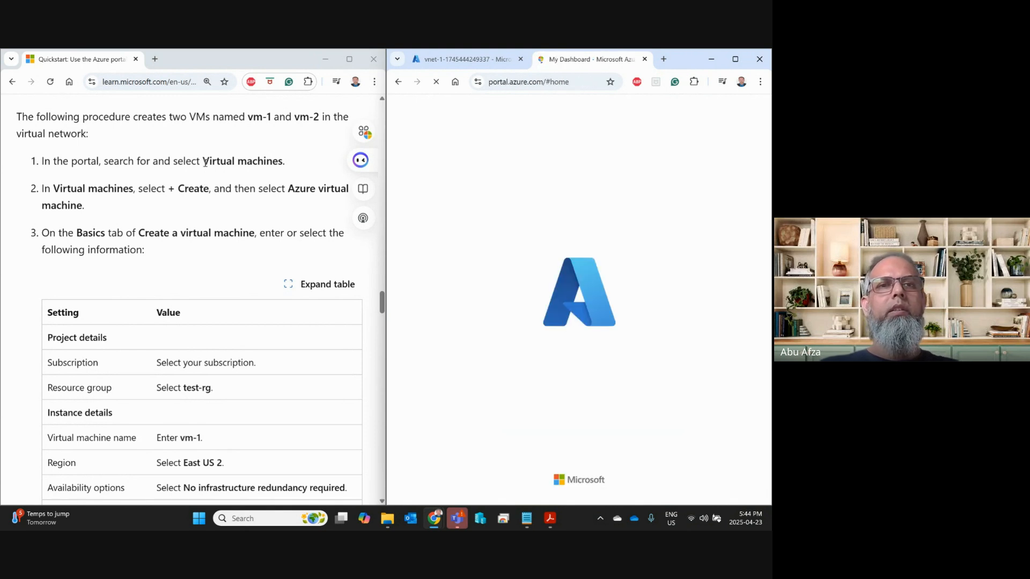
Step: Search the Azure portal for "Virtual machines" and open that service
left_click_drag(203, 161, 271, 160)
key("ctrl+c")
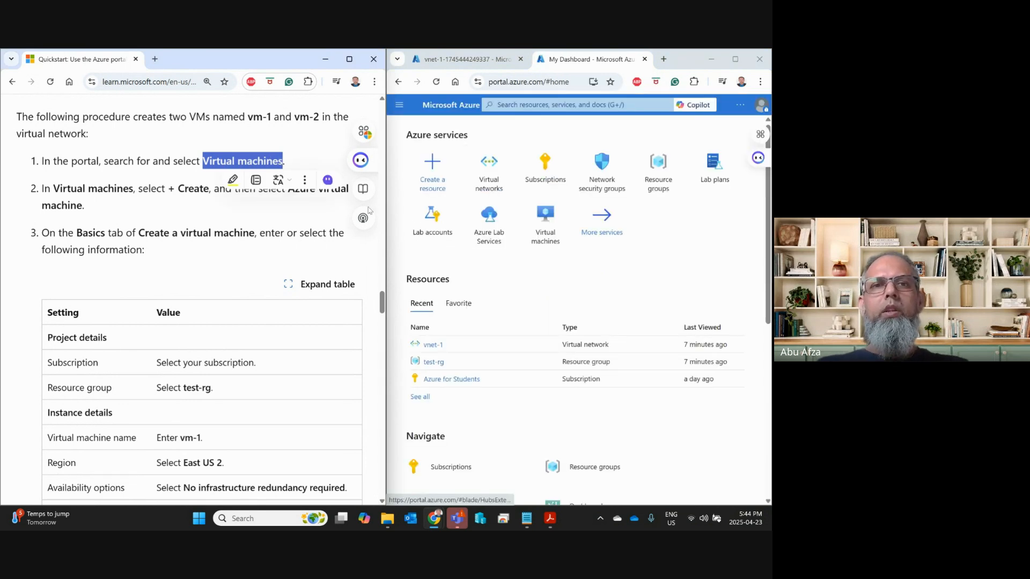
left_click(546, 105)
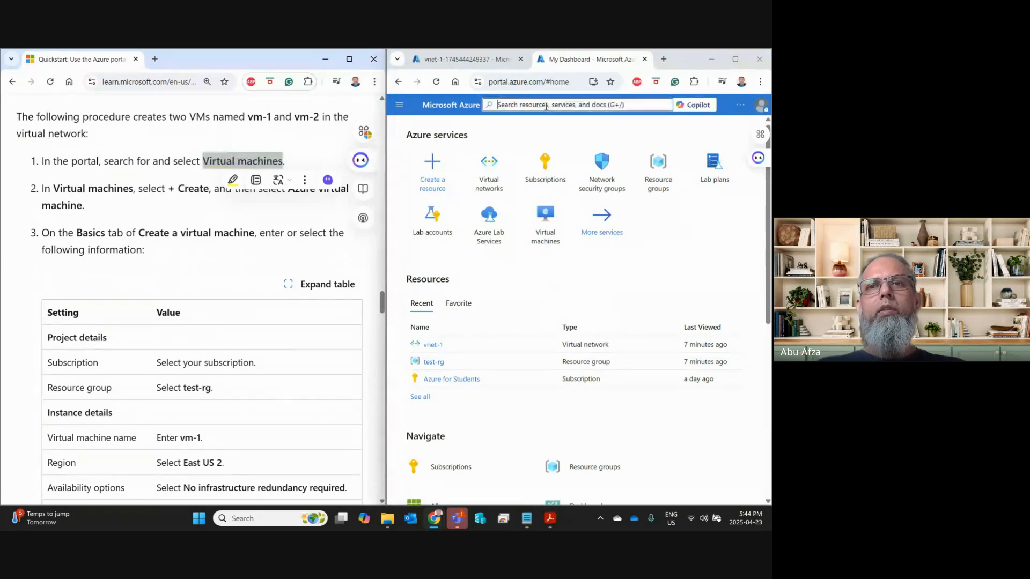
key("ctrl+v")
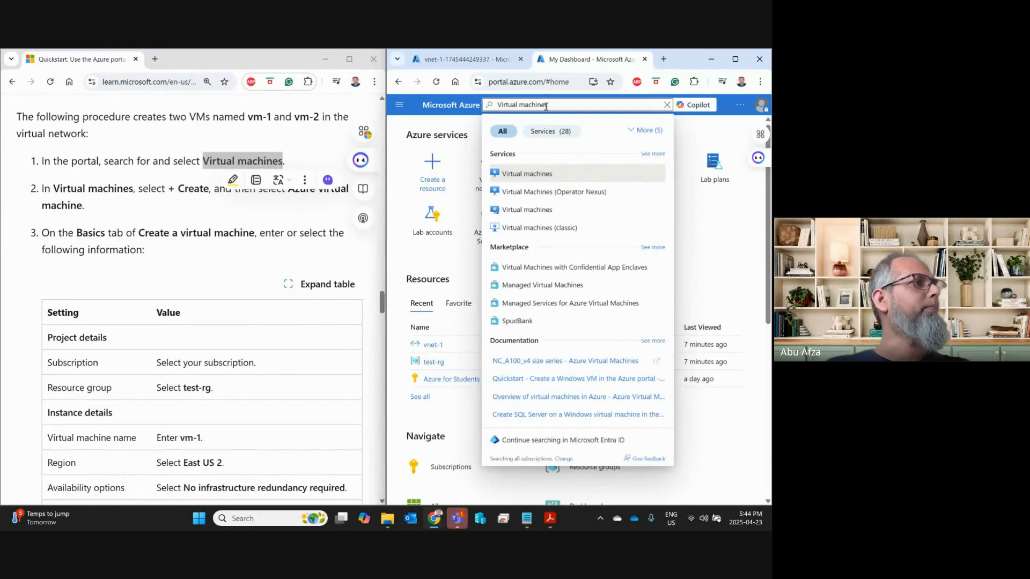
left_click(534, 177)
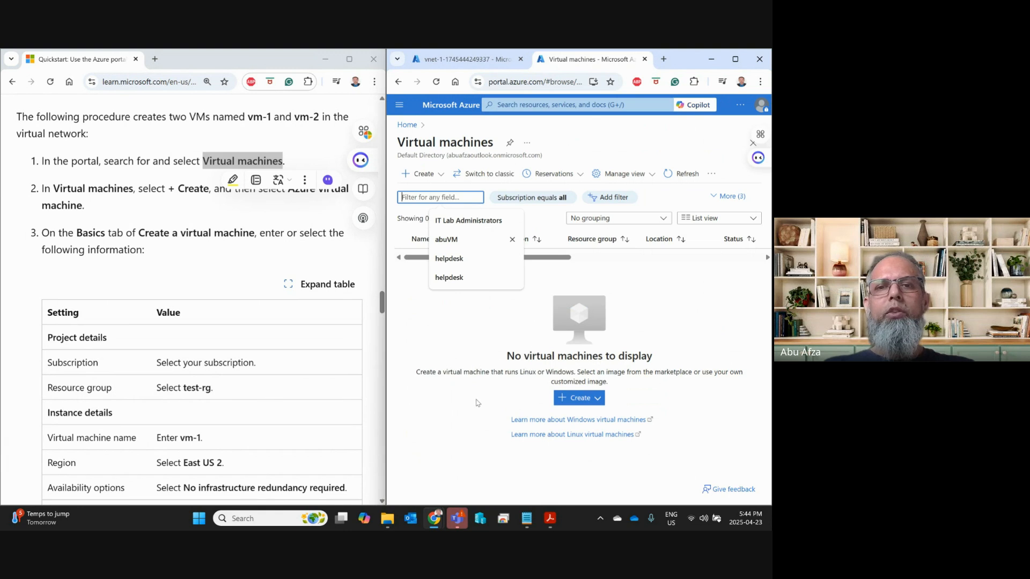
Step: Start creating a new Azure virtual machine, without a preset configuration
left_click(468, 398)
left_click(578, 399)
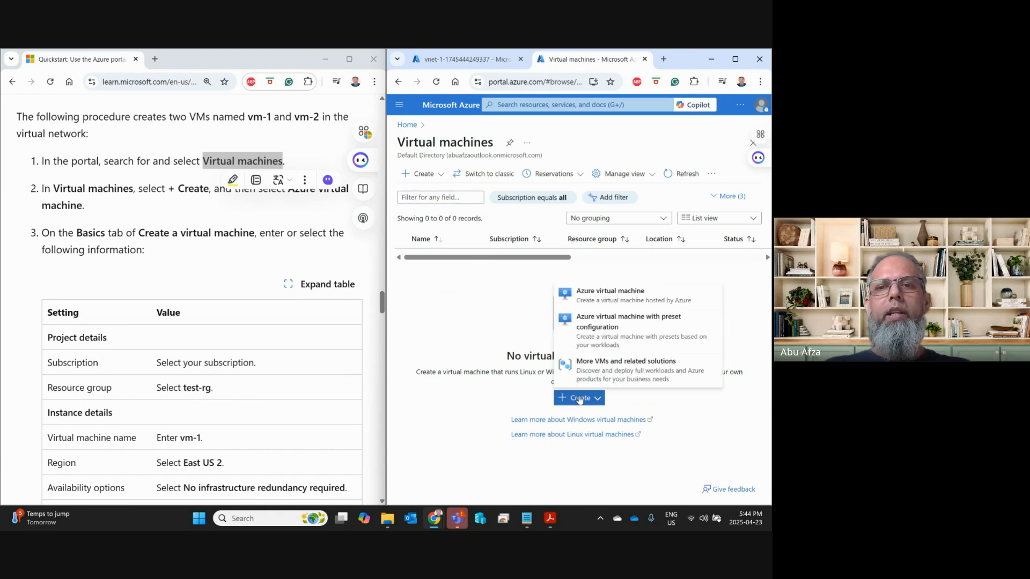
left_click(609, 300)
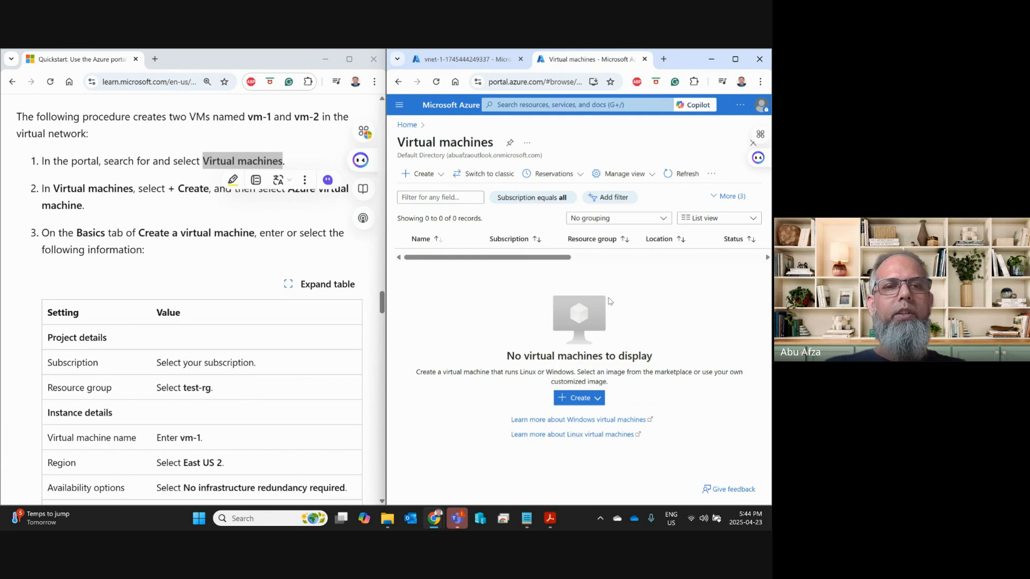
Step: Assign the new virtual machine to the existing resource group test-rg
scroll(181, 397, "down", 2)
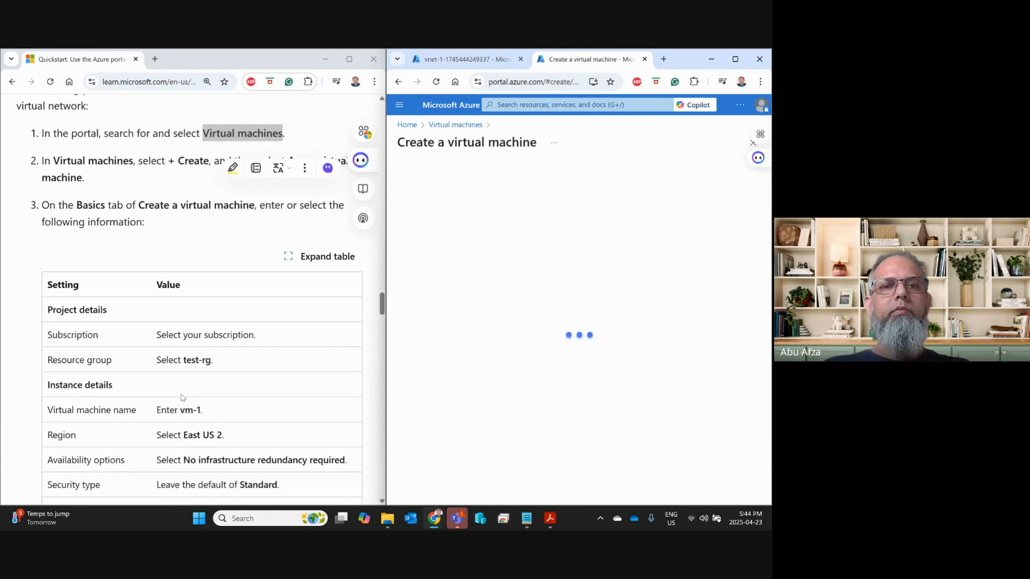
scroll(181, 397, "down", 1)
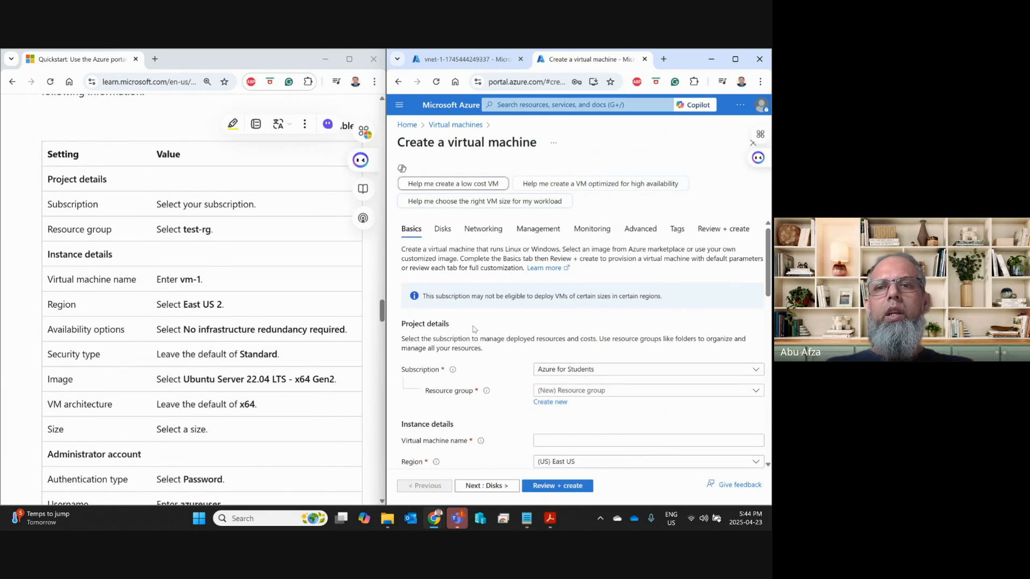
scroll(474, 330, "down", 3)
scroll(475, 328, "up", 1)
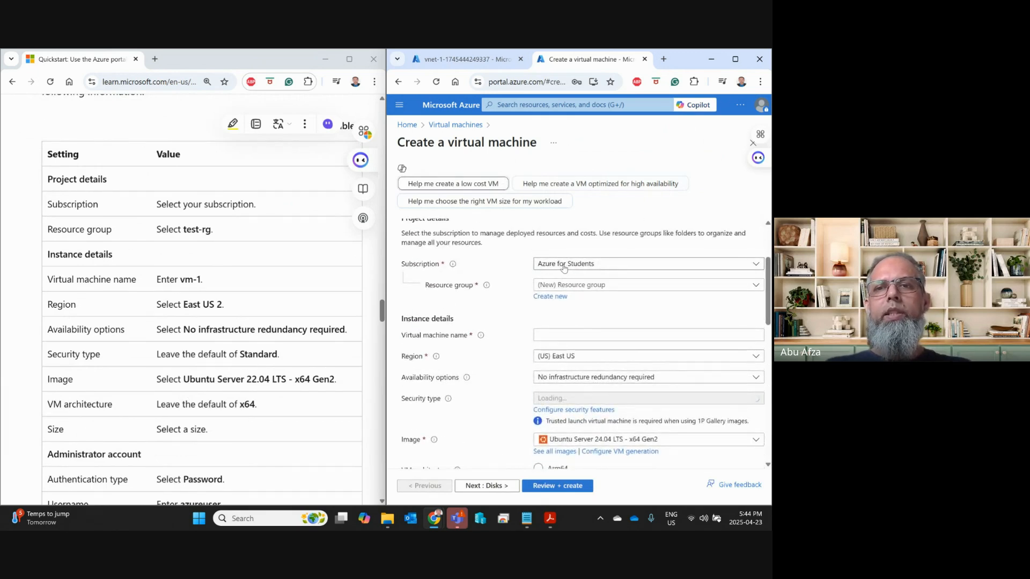
left_click(571, 285)
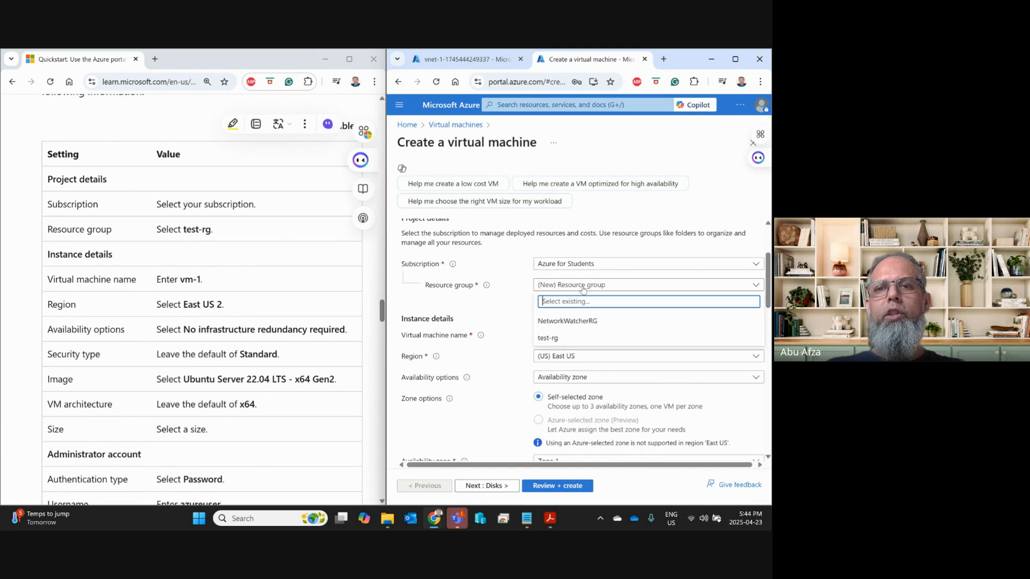
left_click(567, 340)
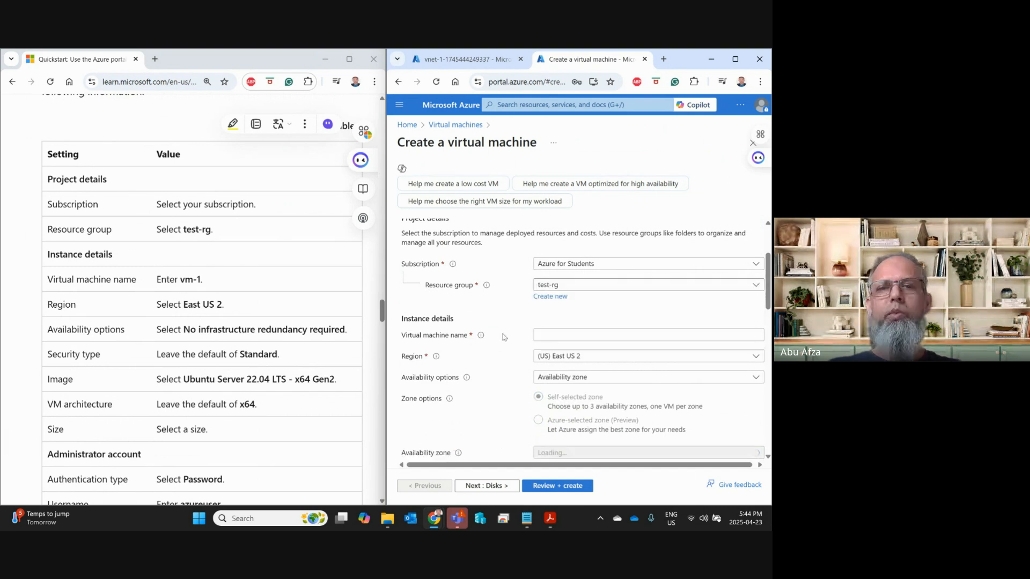
Step: Name the virtual machine vm-1, copying the name from the article's settings table
left_click_drag(180, 281, 203, 279)
key("ctrl+c")
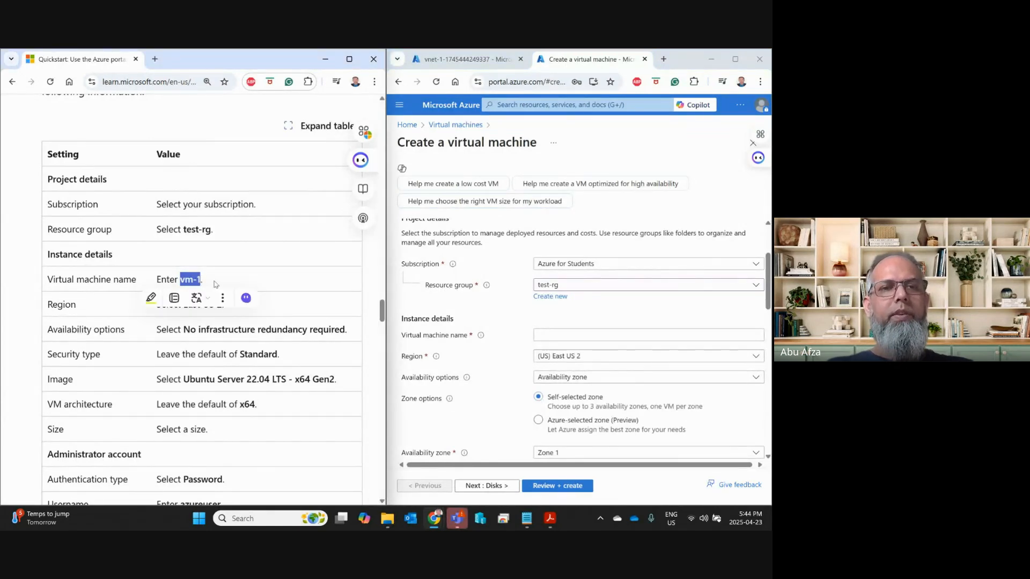
left_click(552, 335)
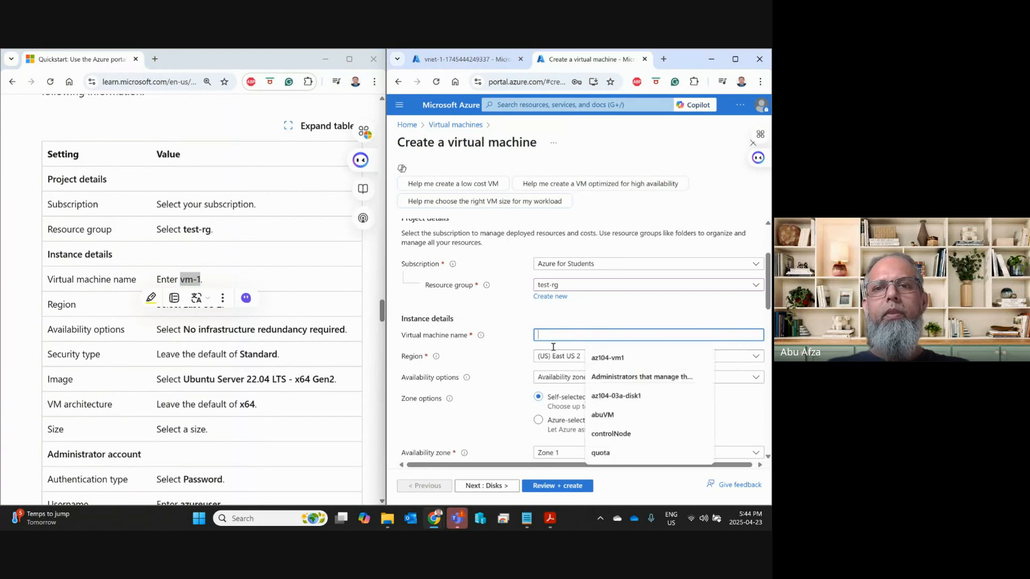
key("ctrl+v")
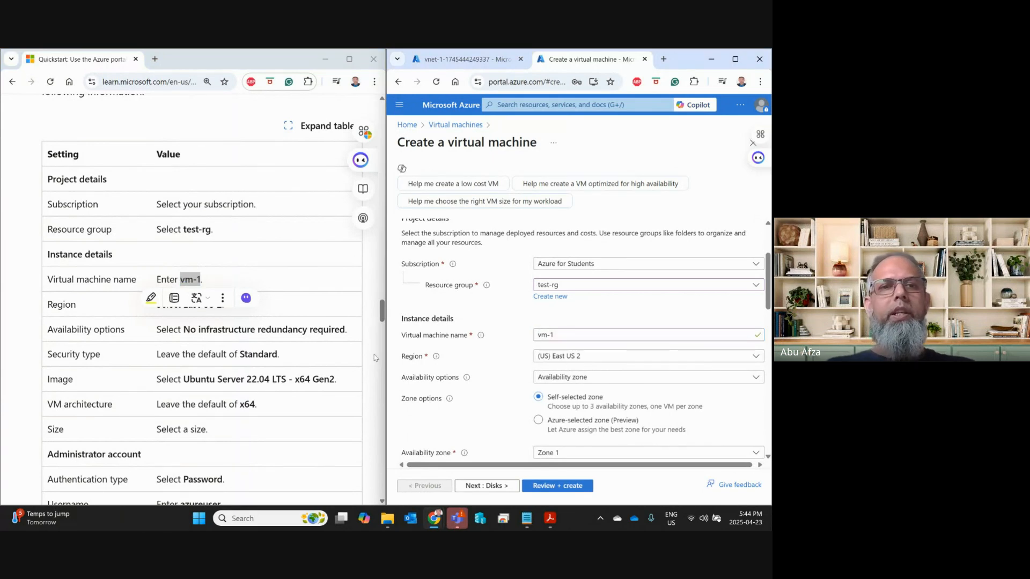
left_click(281, 321)
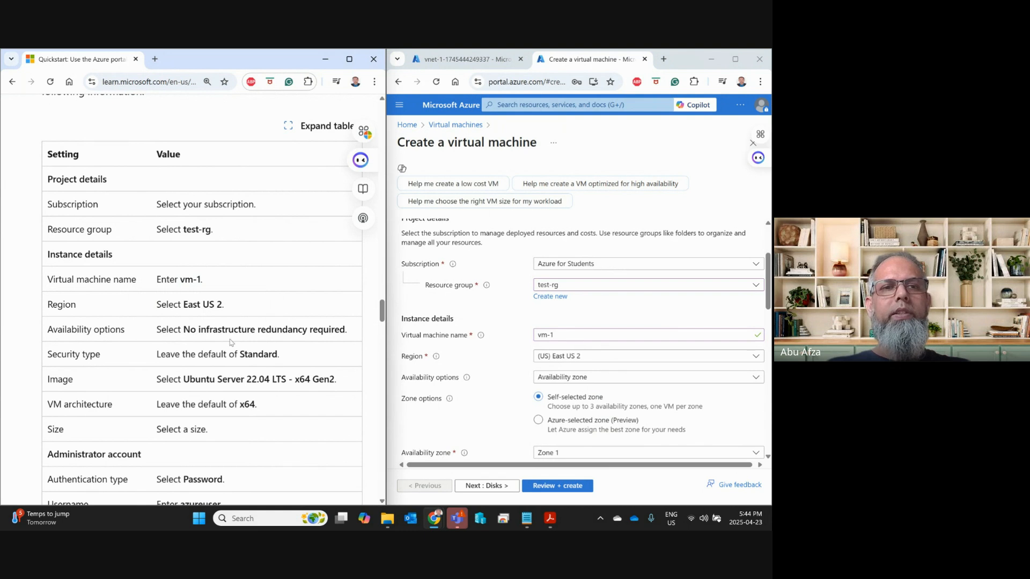
Step: Set the availability options of vm-1 to No infrastructure redundancy required, as the article specifies
scroll(325, 351, "down", 1)
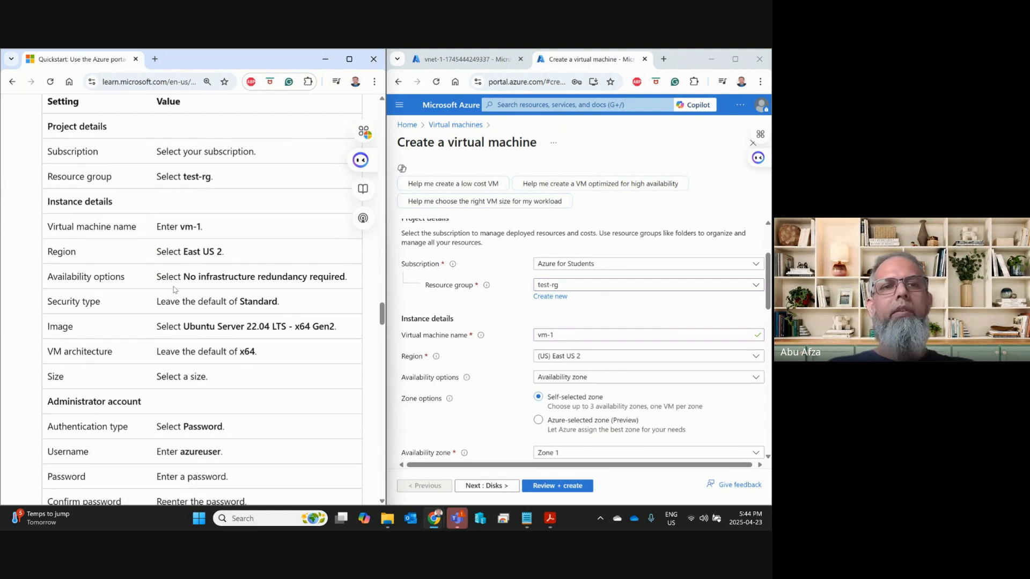
scroll(531, 377, "down", 1)
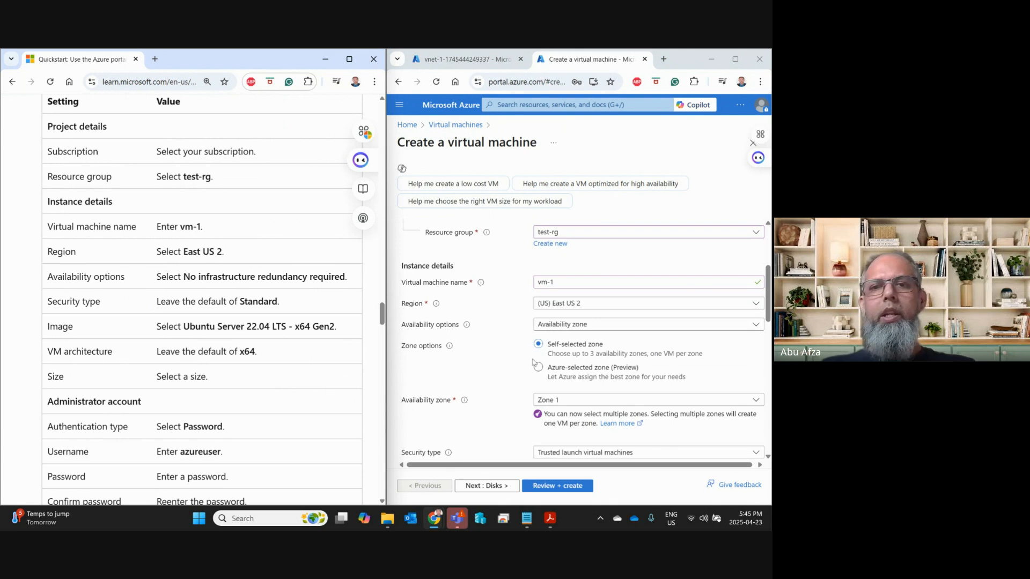
left_click(569, 328)
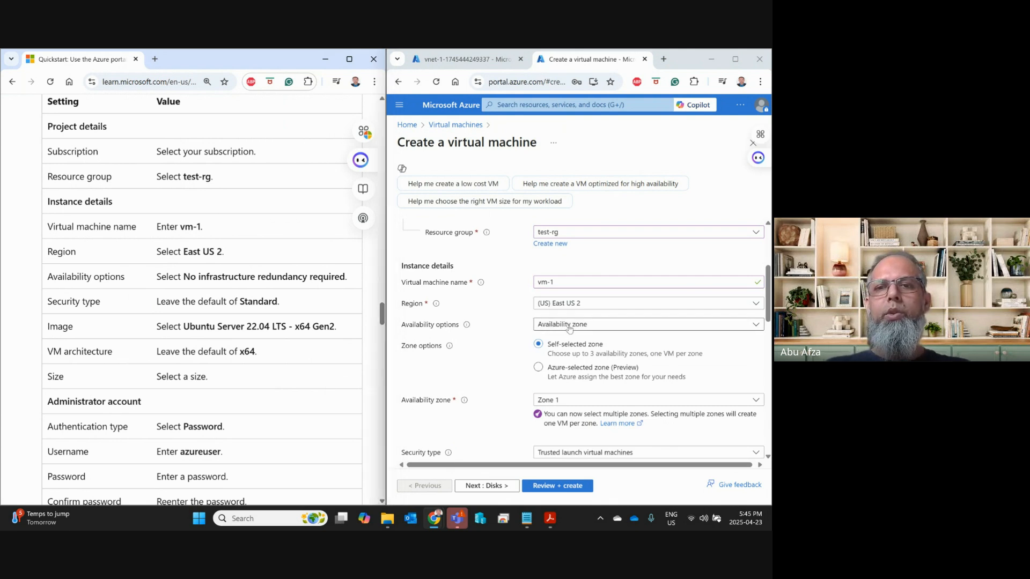
left_click(569, 328)
left_click(568, 338)
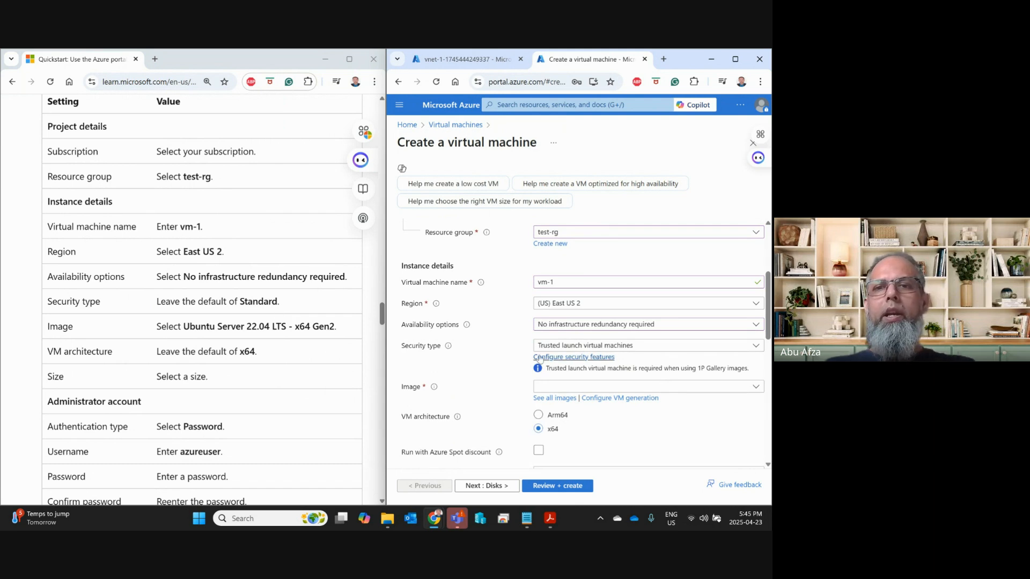
Step: Set the security type to Standard and choose the Ubuntu Server 22.04 LTS - x64 Gen2 image
left_click(571, 349)
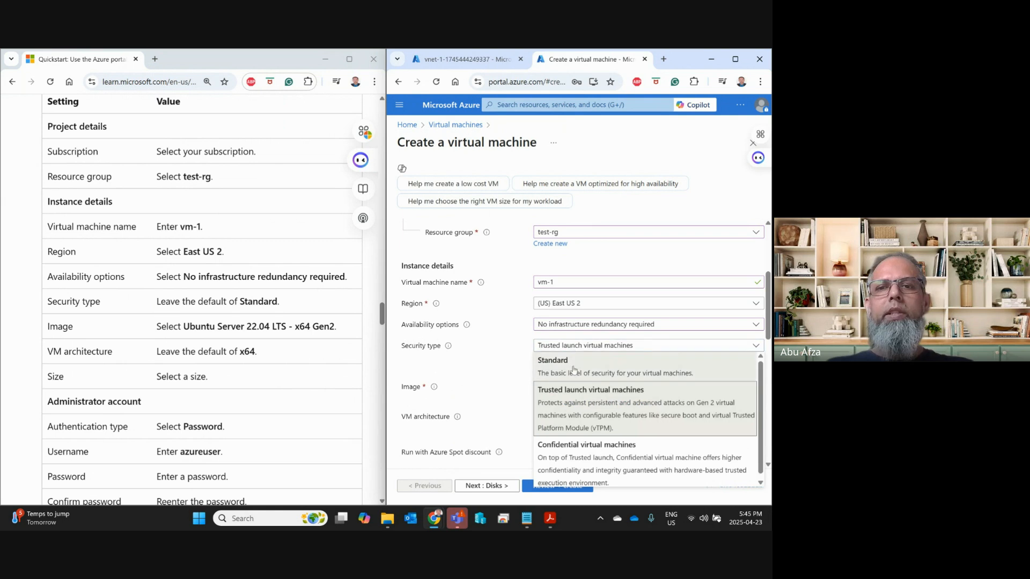
left_click(573, 370)
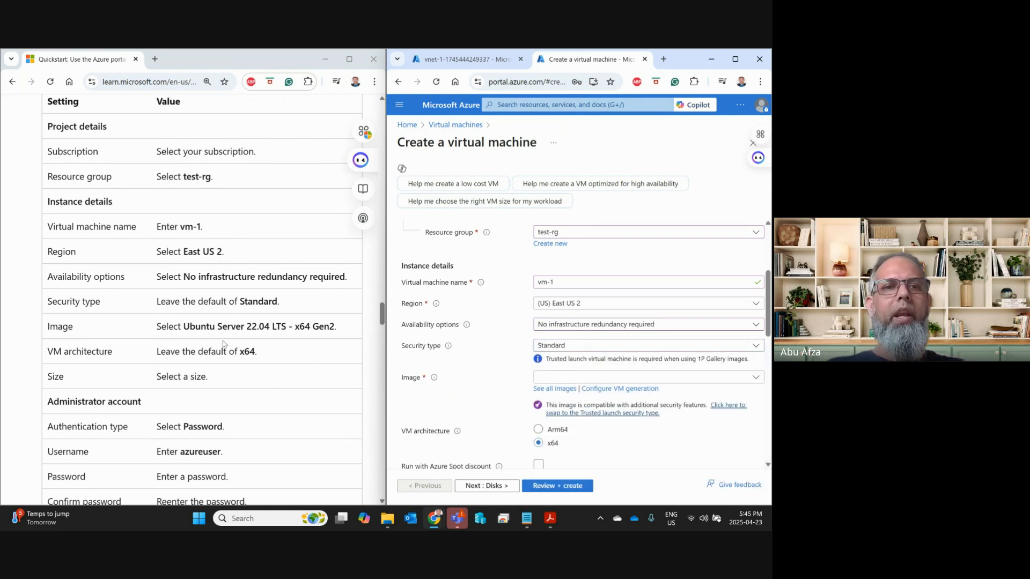
left_click(601, 378)
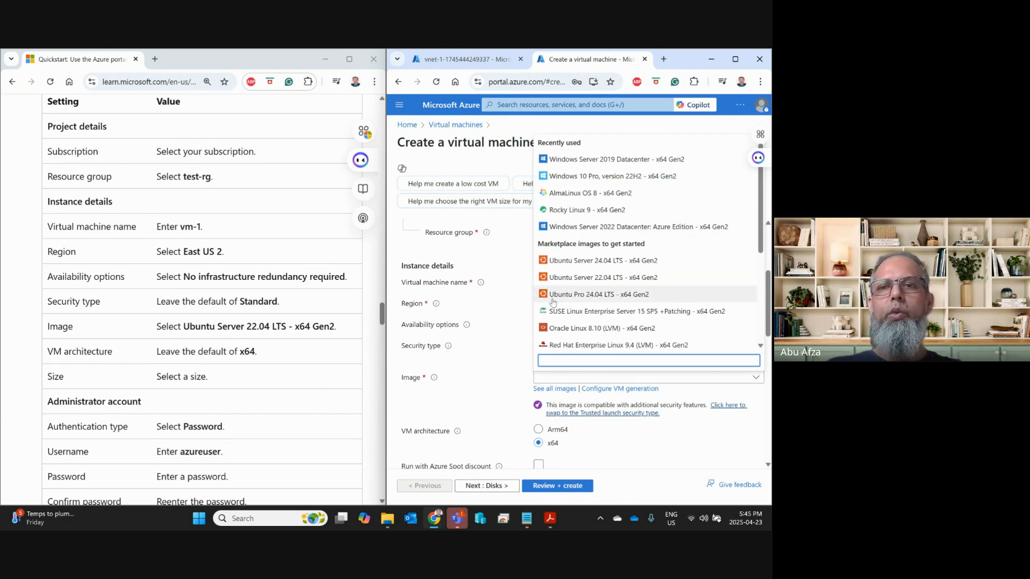
left_click(617, 280)
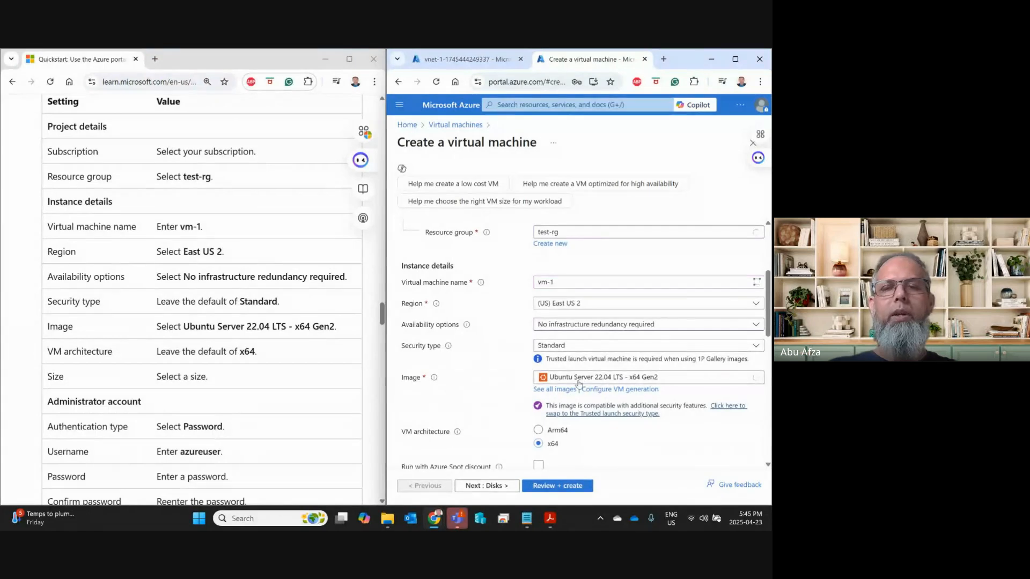
Step: Keep the default VM size and switch the administrator account's authentication type to Password
scroll(578, 383, "down", 2)
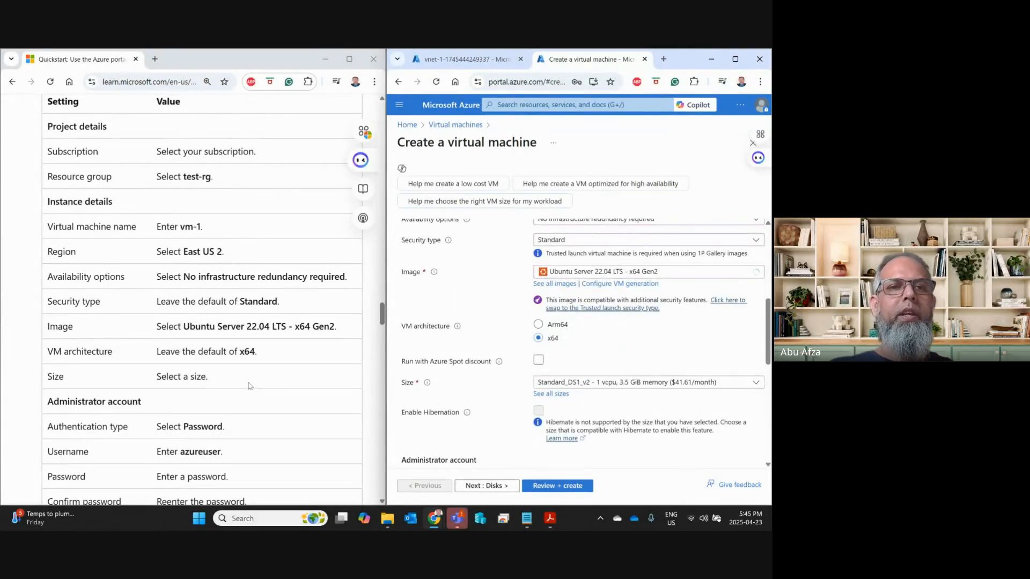
scroll(249, 385, "down", 1)
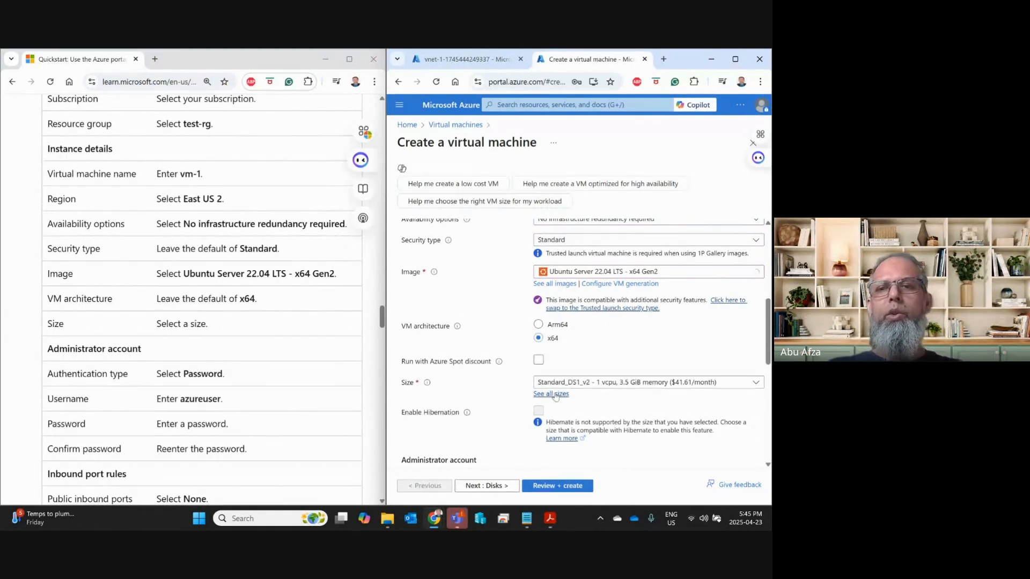
scroll(554, 396, "down", 3)
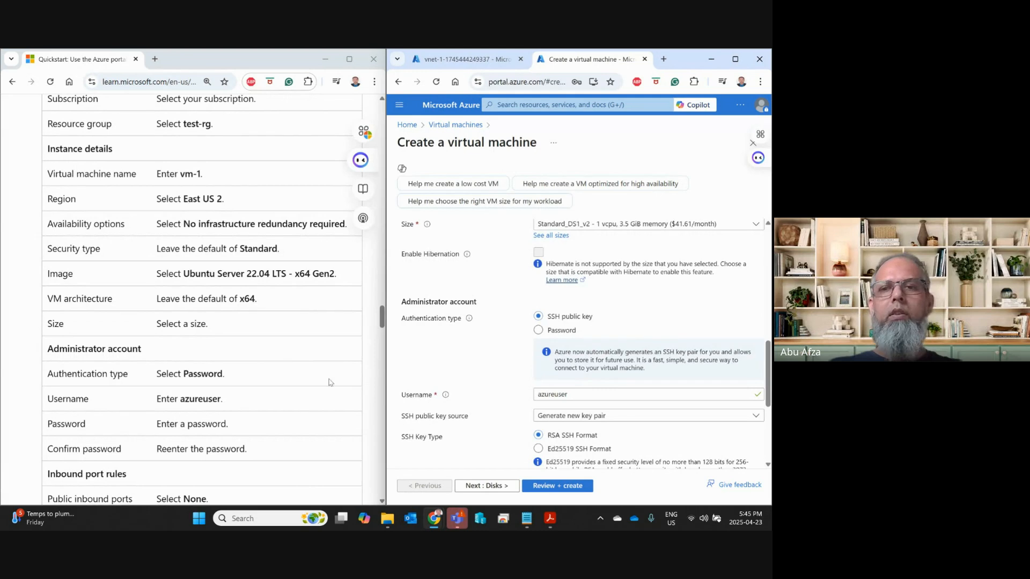
left_click(541, 337)
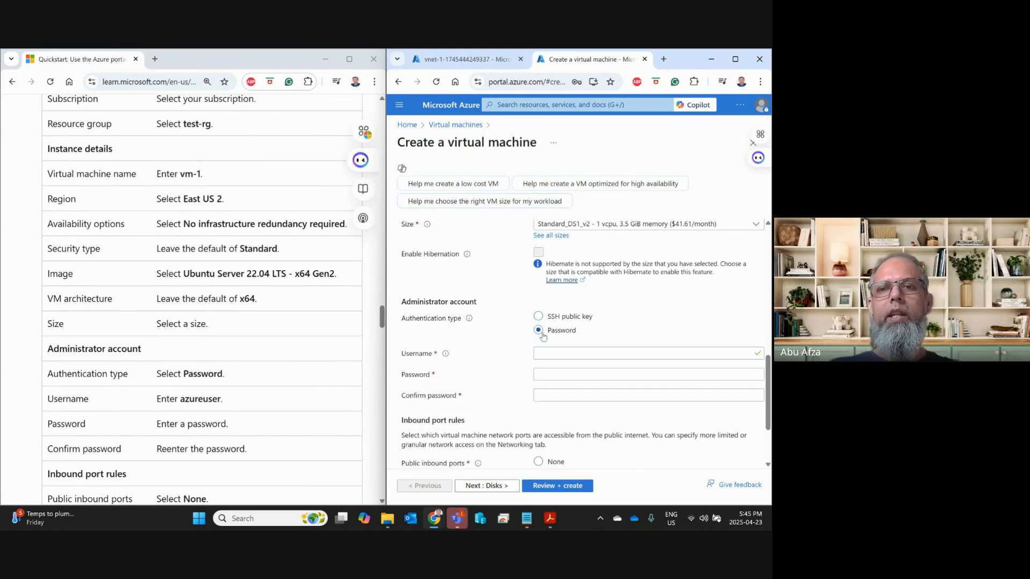
Step: Enter azureuser as the administrator username, copied from the article's settings table
scroll(475, 378, "down", 1)
scroll(475, 378, "down", 1)
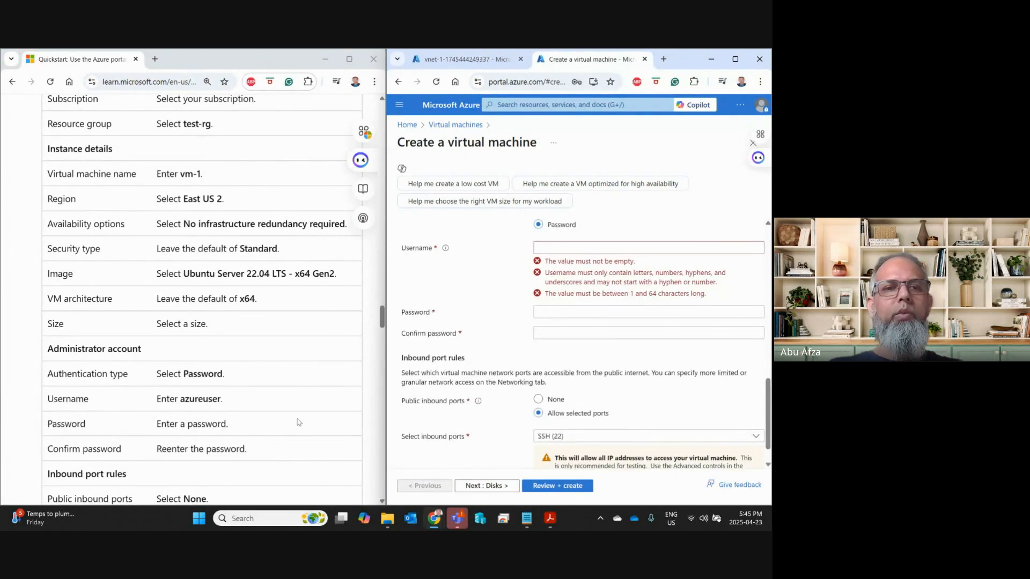
left_click(203, 402)
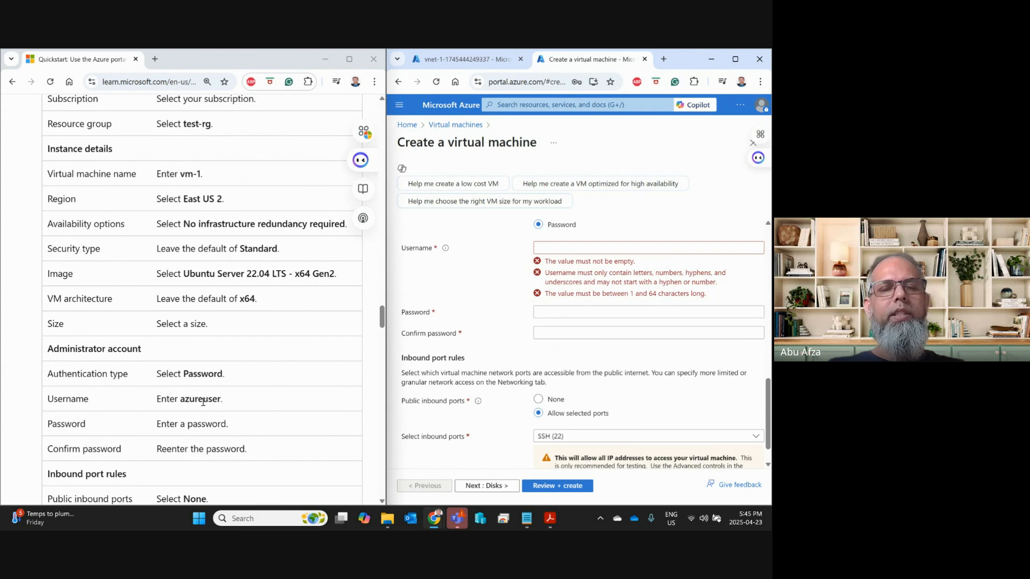
double_click(200, 400)
key("ctrl+c")
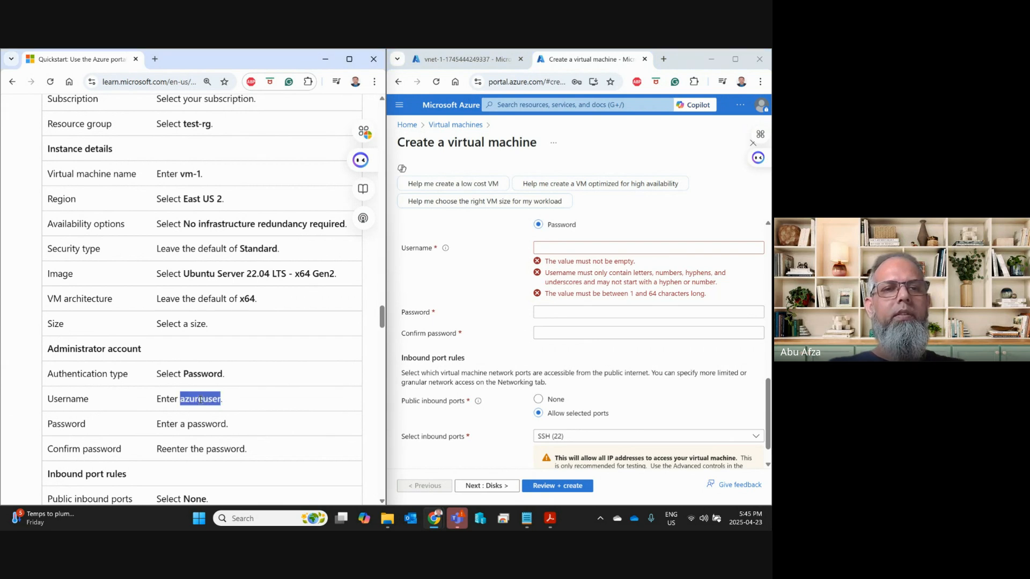
left_click(585, 249)
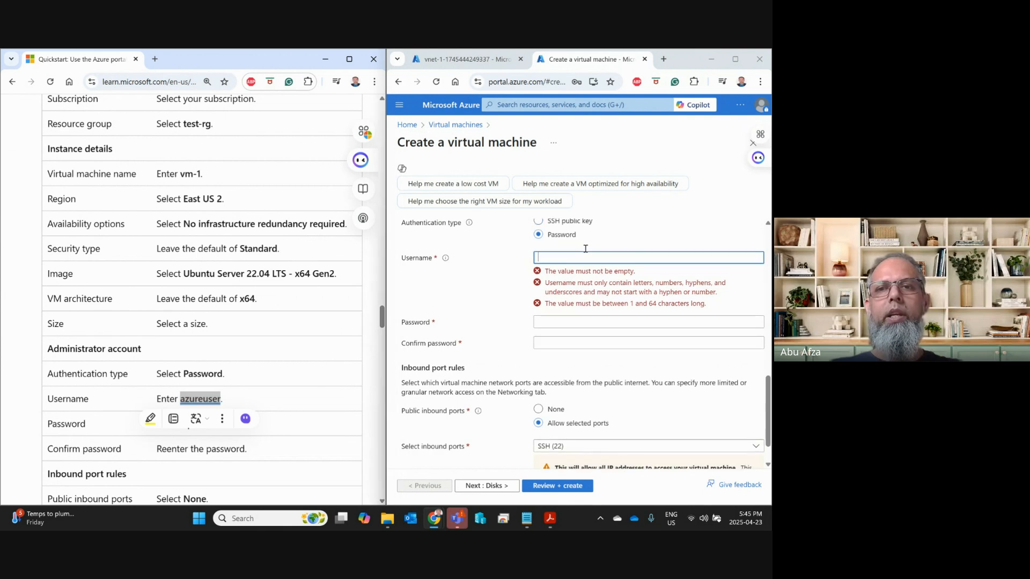
key("ctrl+v")
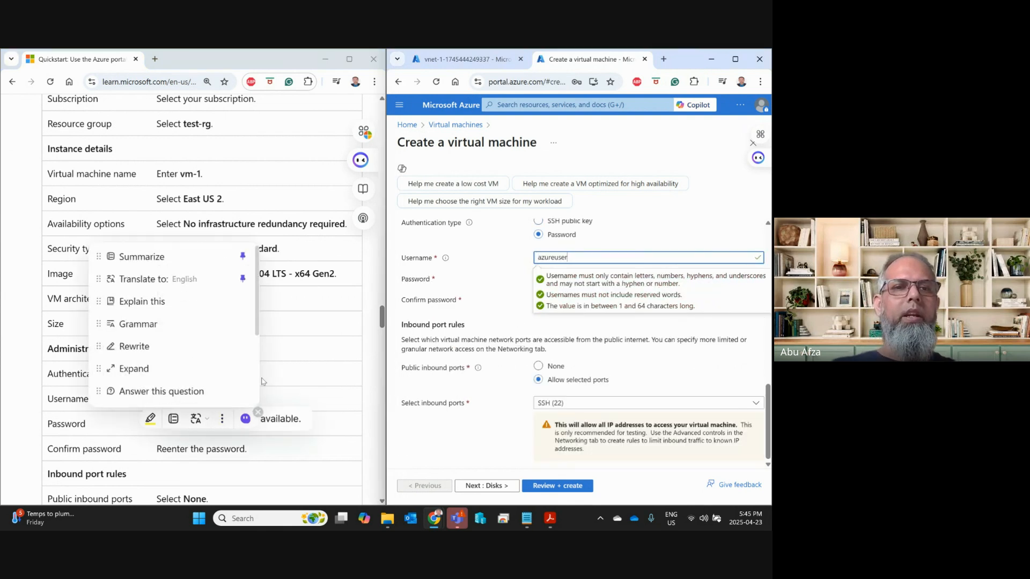
left_click(202, 470)
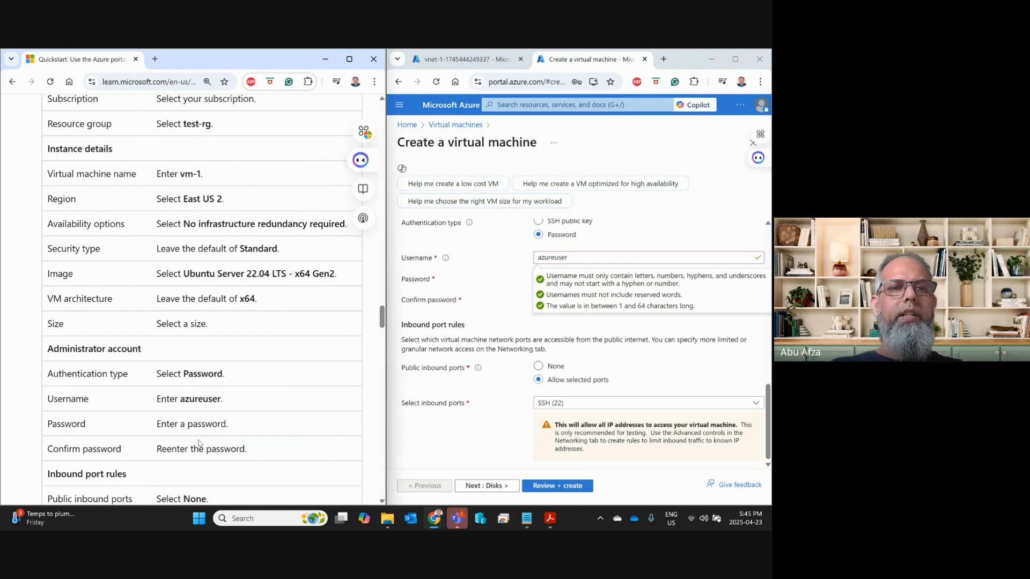
Step: Copy the azureuser password from Temp.txt in Notepad and enter it as the administrator password and its confirmation
left_click(525, 520)
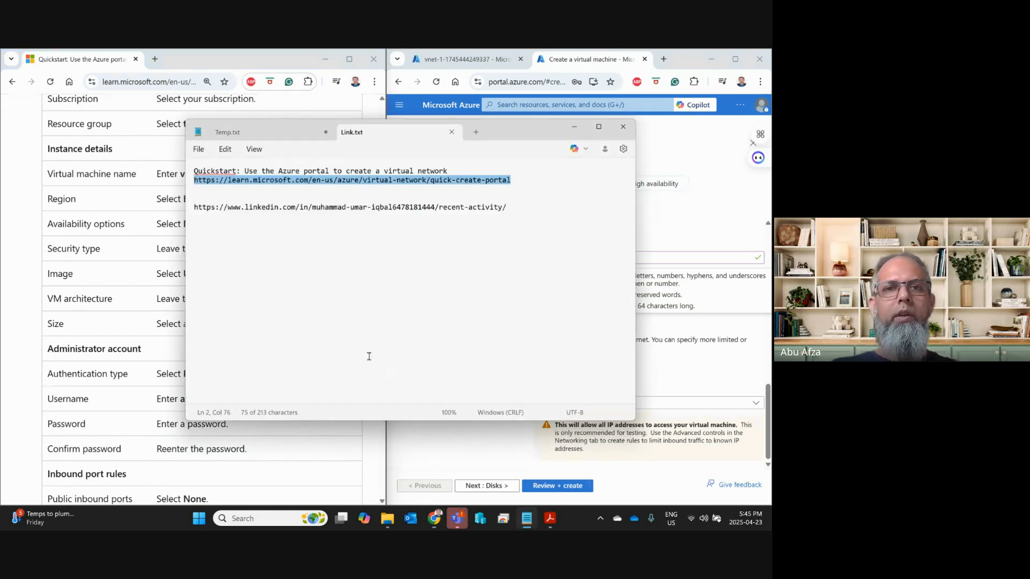
left_click(257, 132)
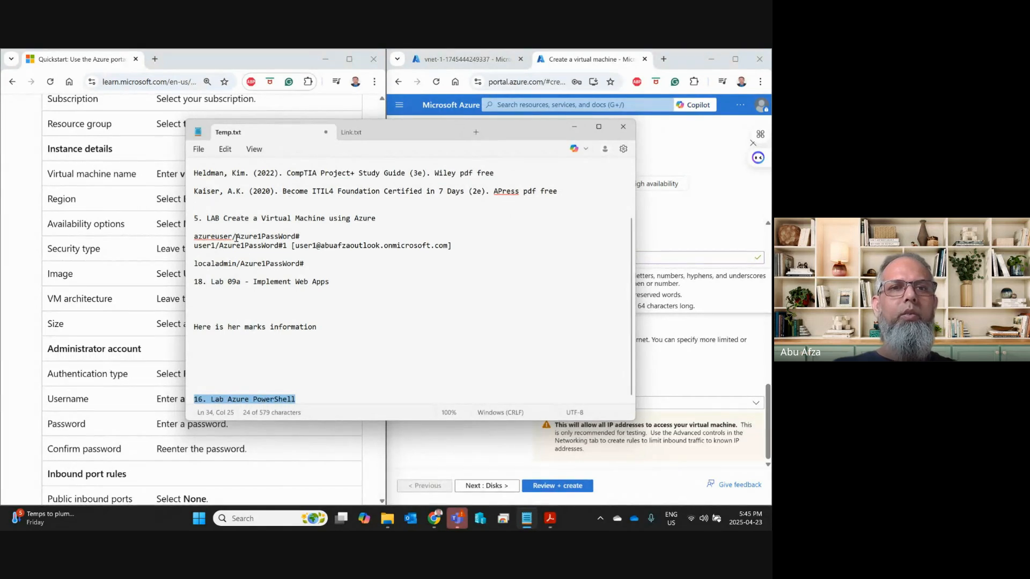
left_click_drag(237, 236, 300, 237)
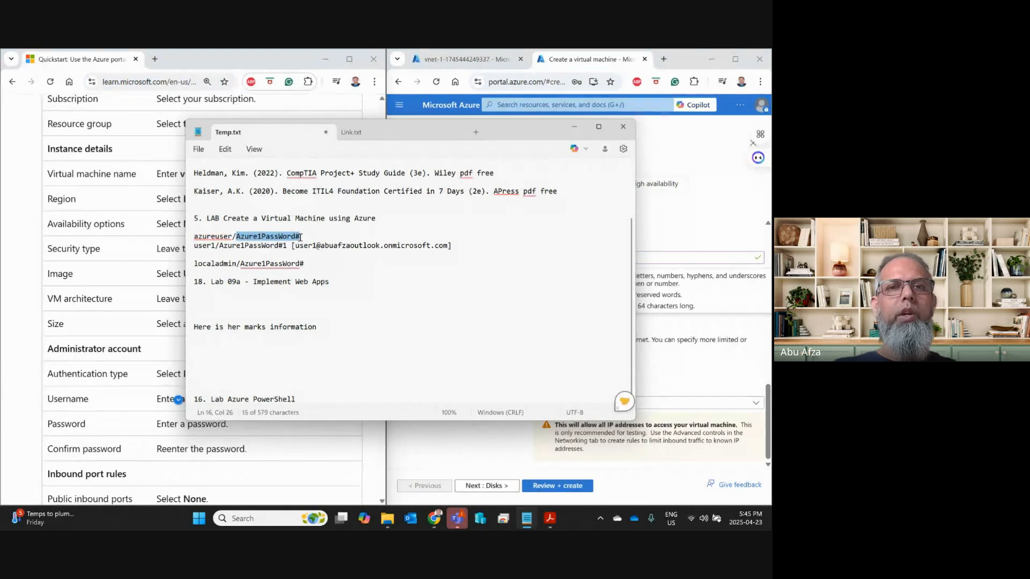
left_click(718, 368)
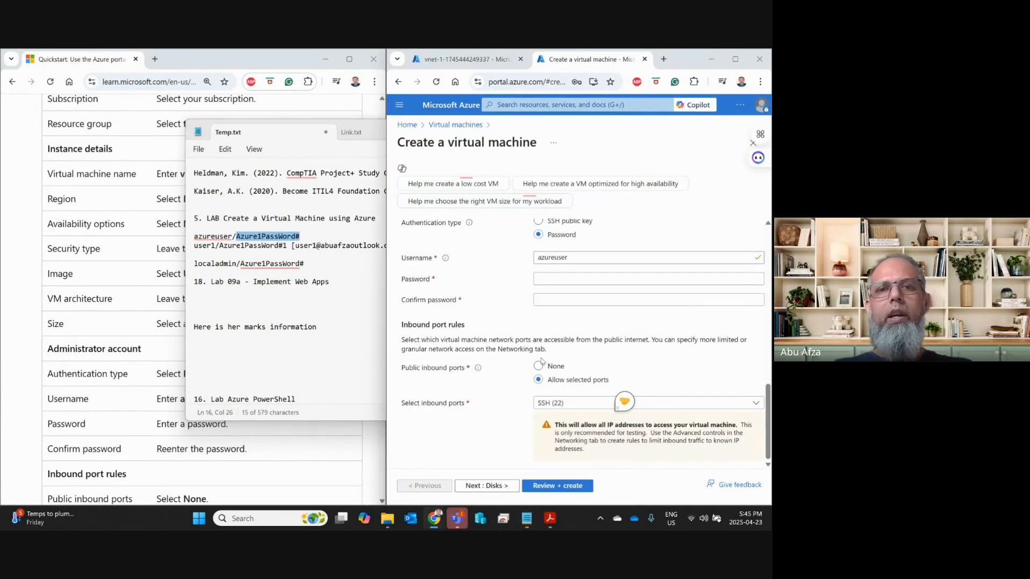
left_click(557, 278)
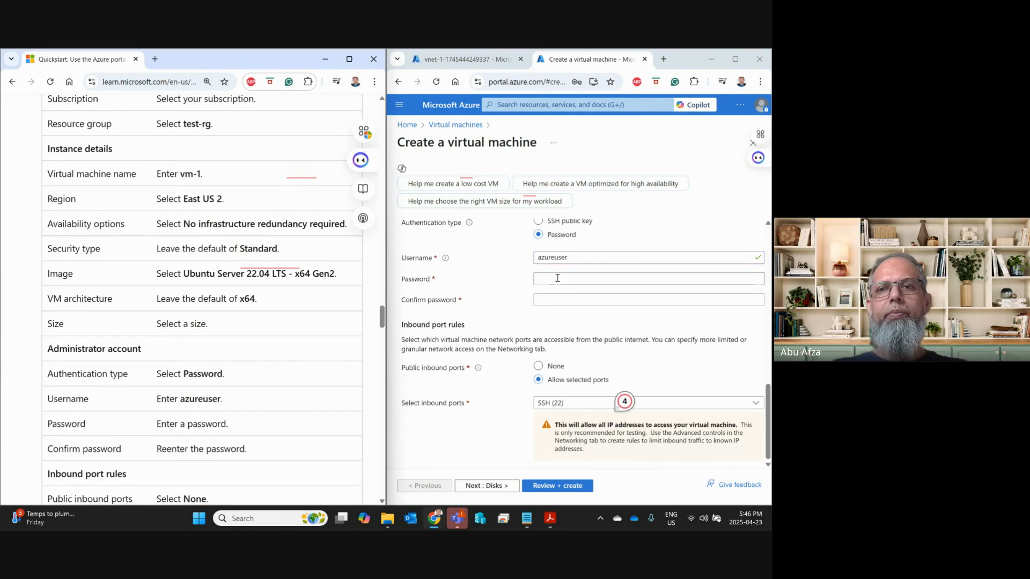
key("ctrl+v")
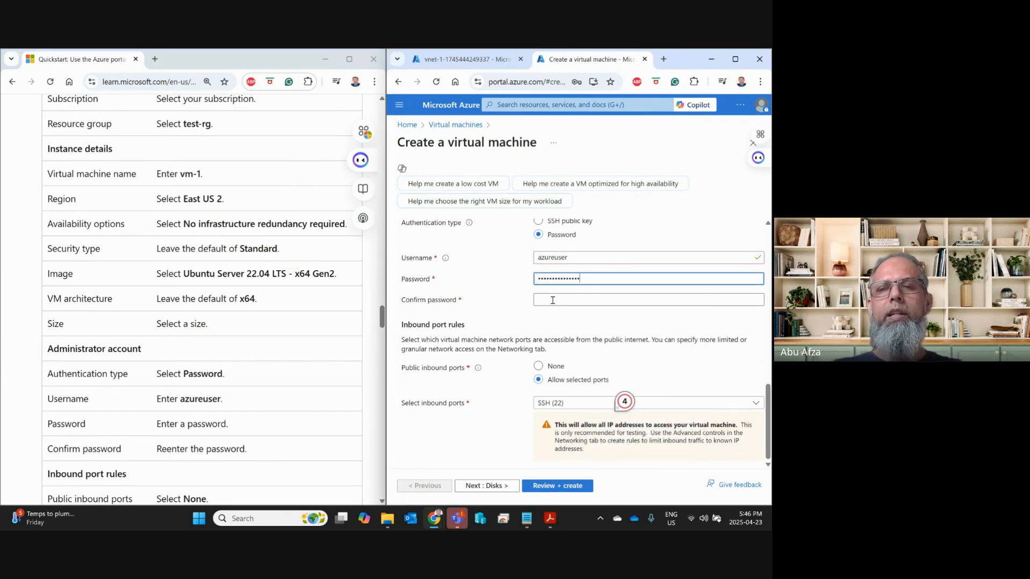
left_click(552, 299)
key("ctrl+v")
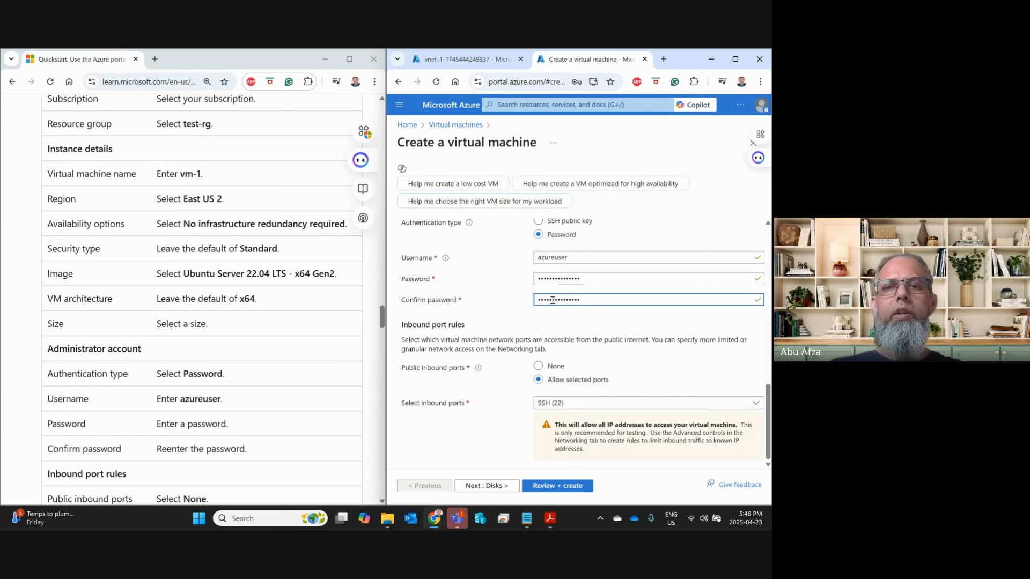
Step: Set the public inbound ports to None and advance past the default disk settings to the networking settings
scroll(223, 388, "down", 3)
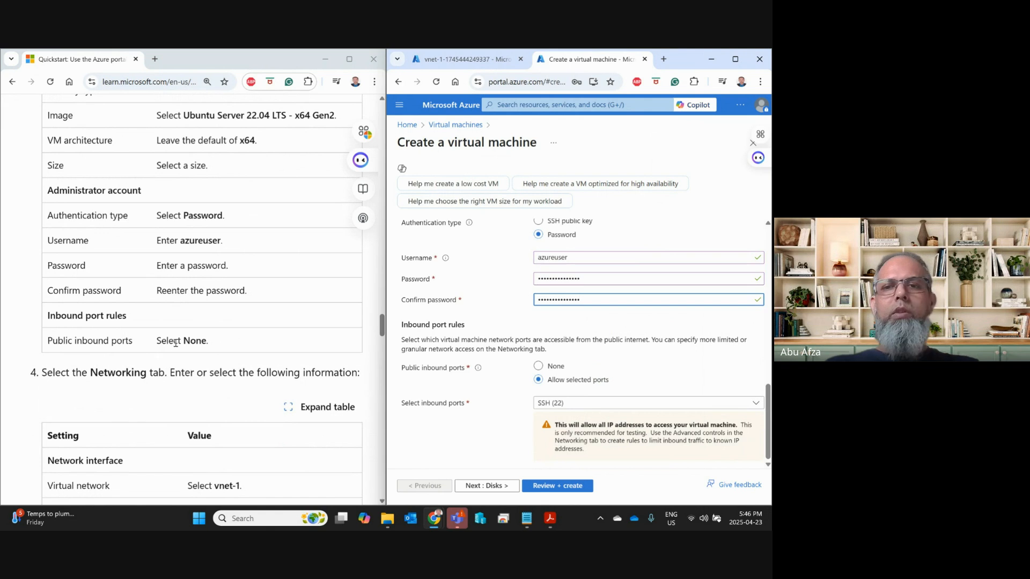
left_click(538, 366)
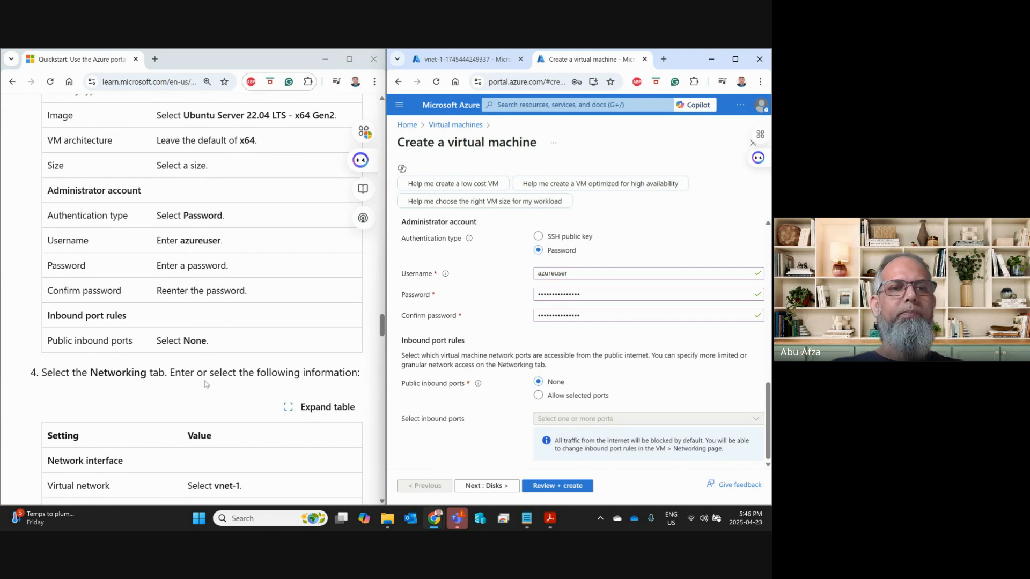
scroll(206, 383, "down", 2)
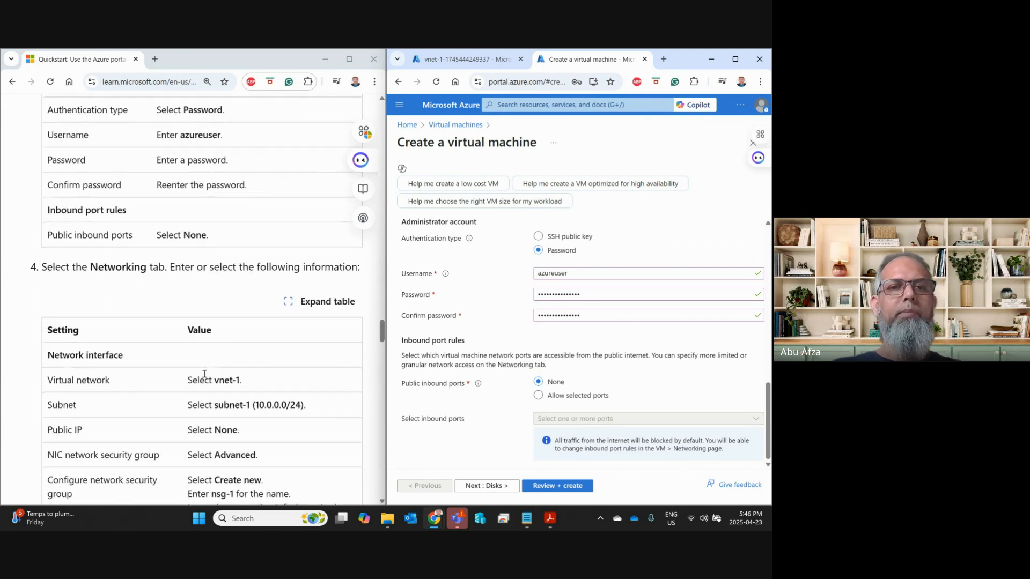
left_click(491, 484)
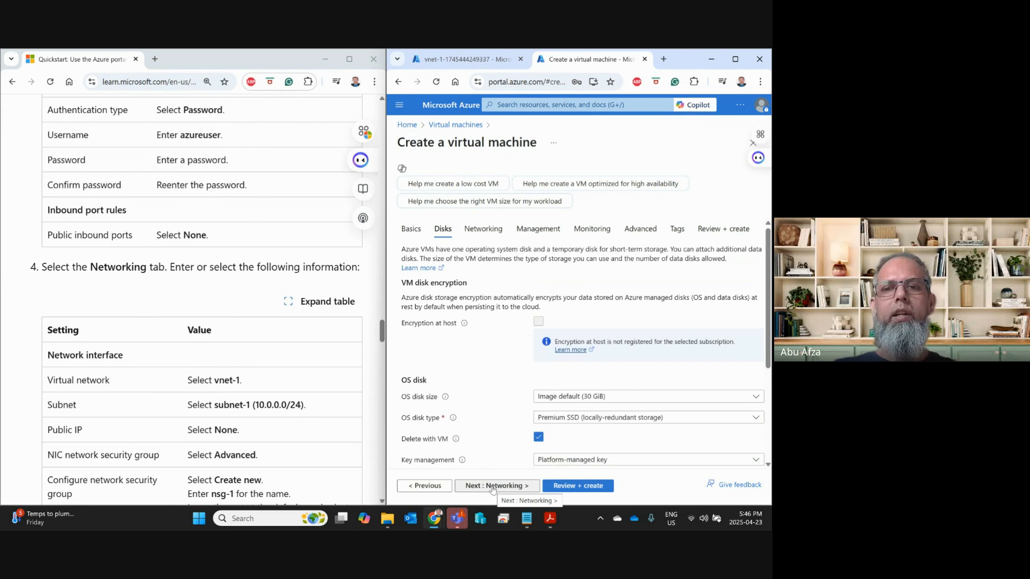
left_click(492, 486)
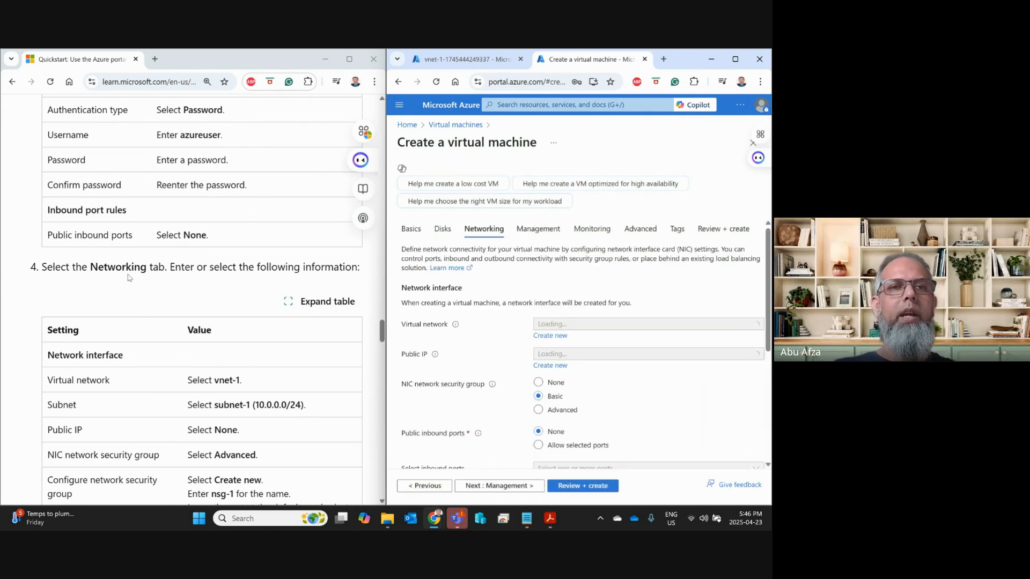
scroll(121, 332, "down", 2)
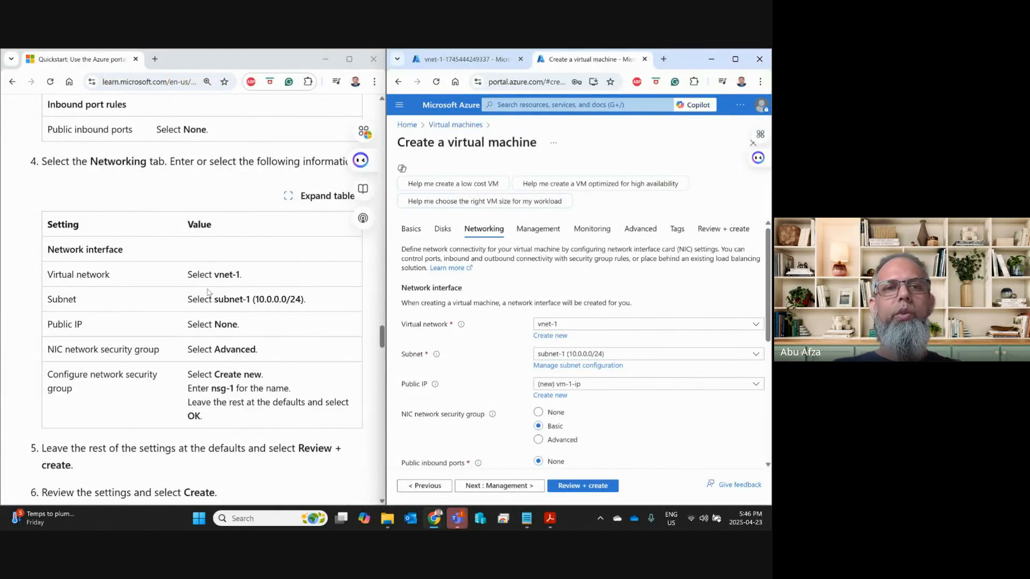
Step: Check the portal's list of virtual networks in the other browser tab, and return to the virtual machine form
left_click(447, 58)
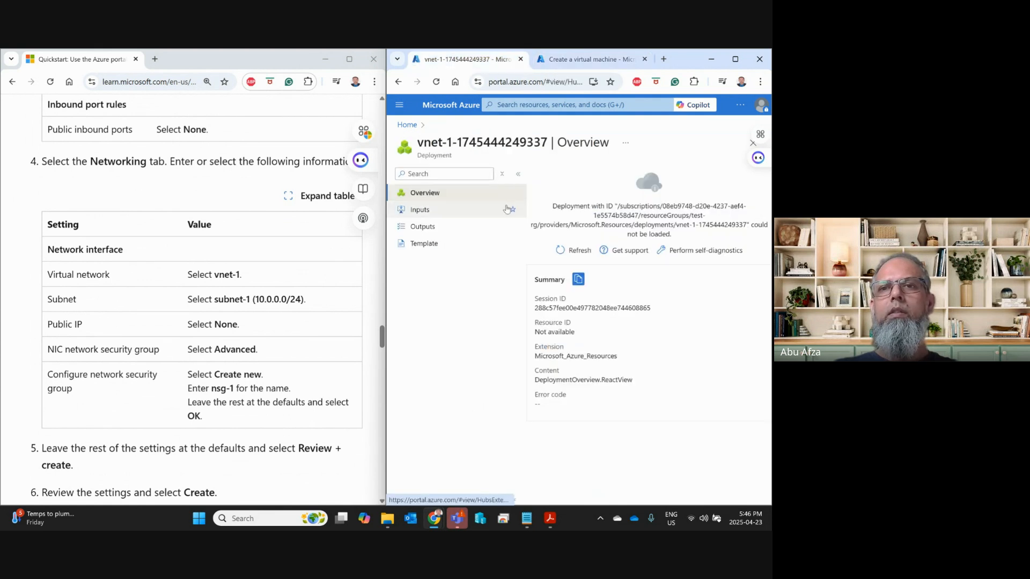
left_click(409, 125)
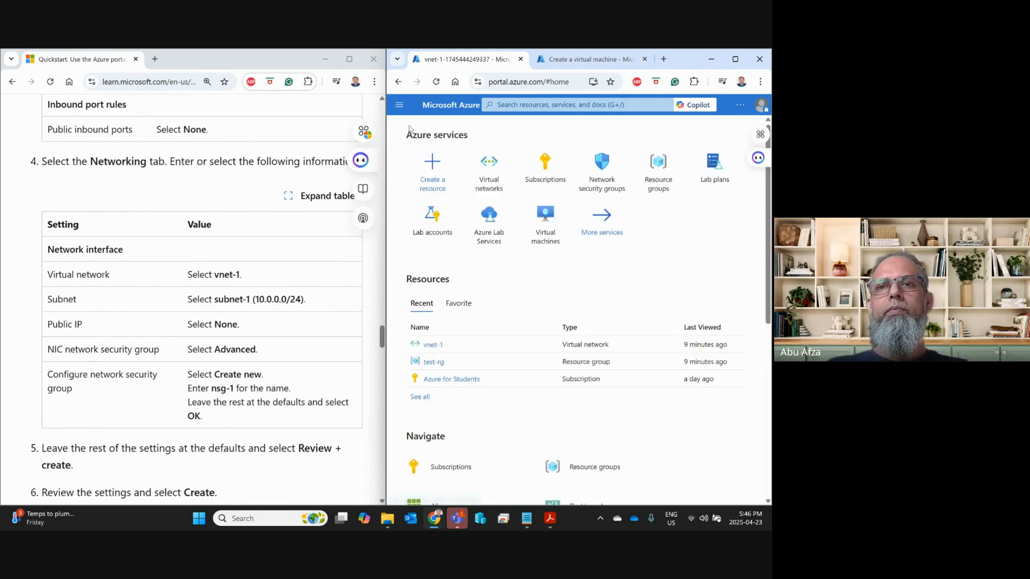
left_click(496, 180)
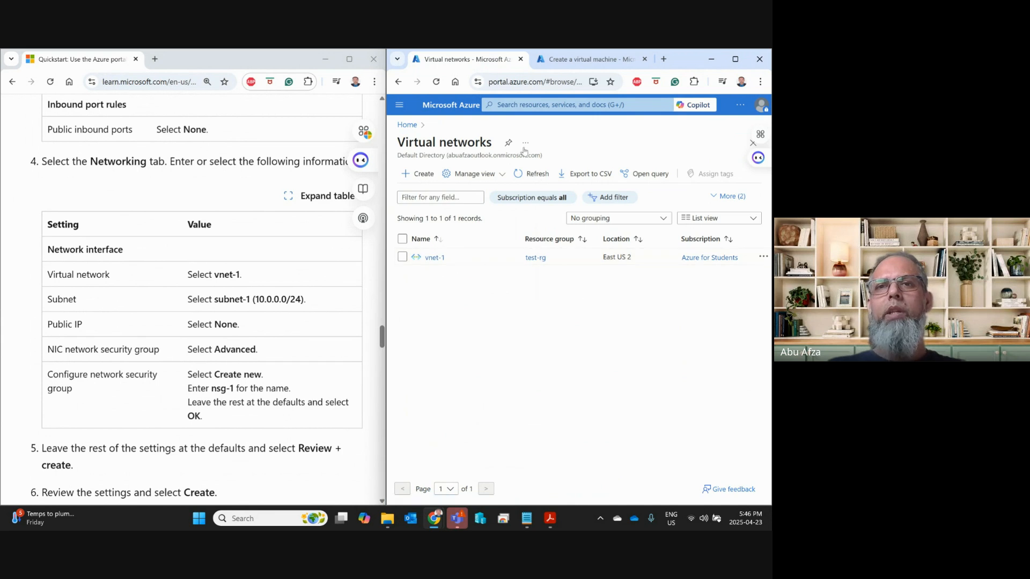
left_click(572, 59)
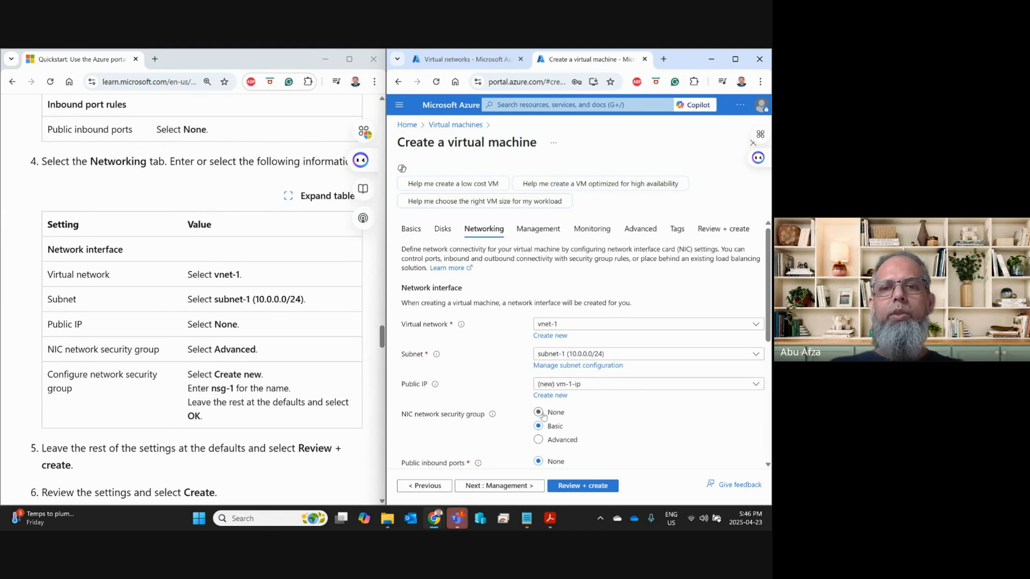
Step: Set the public IP of vm-1 to None and its NIC network security group to Advanced
left_click(582, 384)
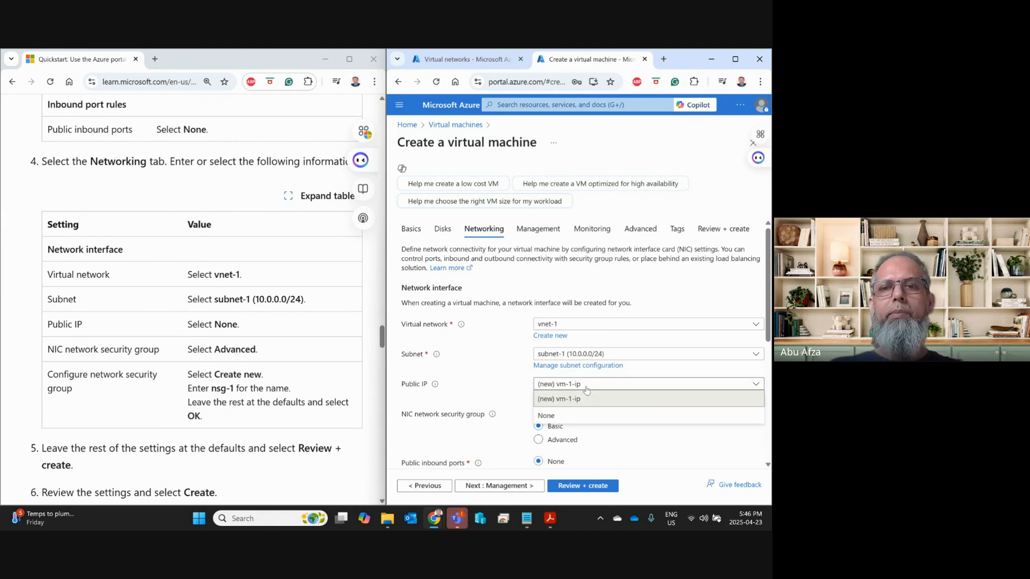
left_click(579, 416)
scroll(272, 362, "down", 1)
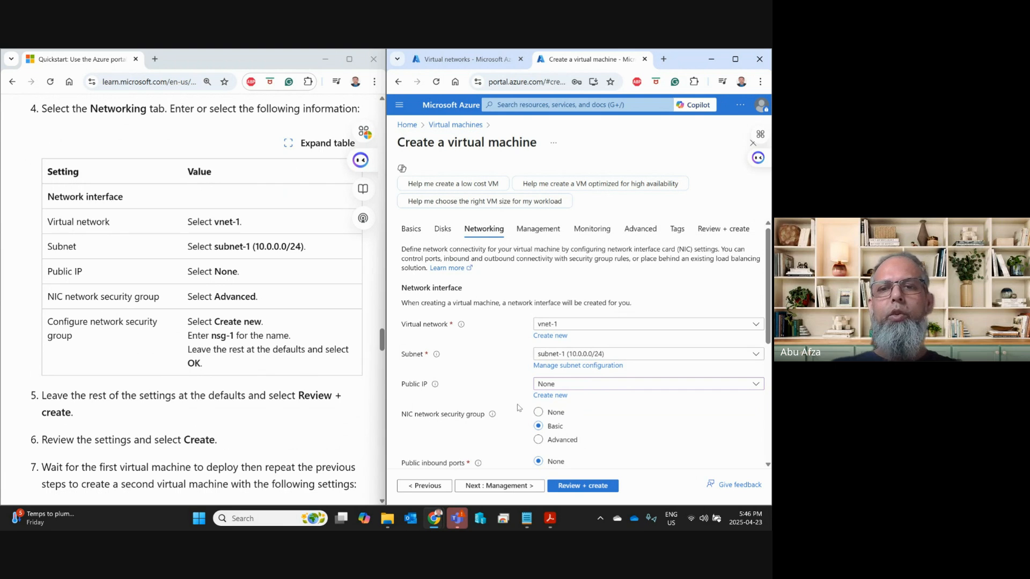
scroll(519, 406, "down", 1)
scroll(519, 406, "down", 1)
left_click(539, 336)
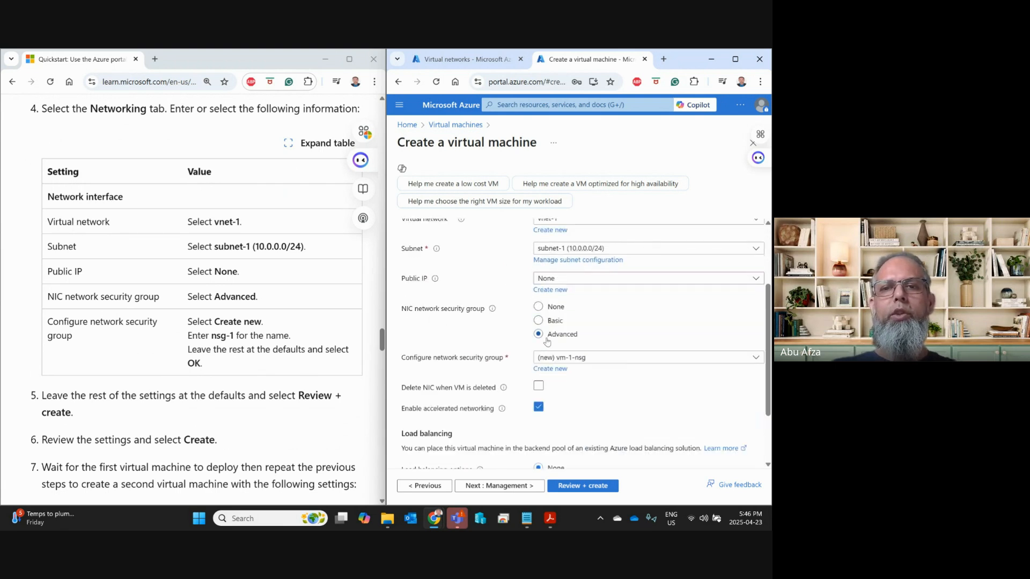
Step: Create a new network security group named nsg-1 for vm-1, leaving its rules at the defaults
scroll(546, 341, "down", 1)
scroll(546, 341, "down", 1)
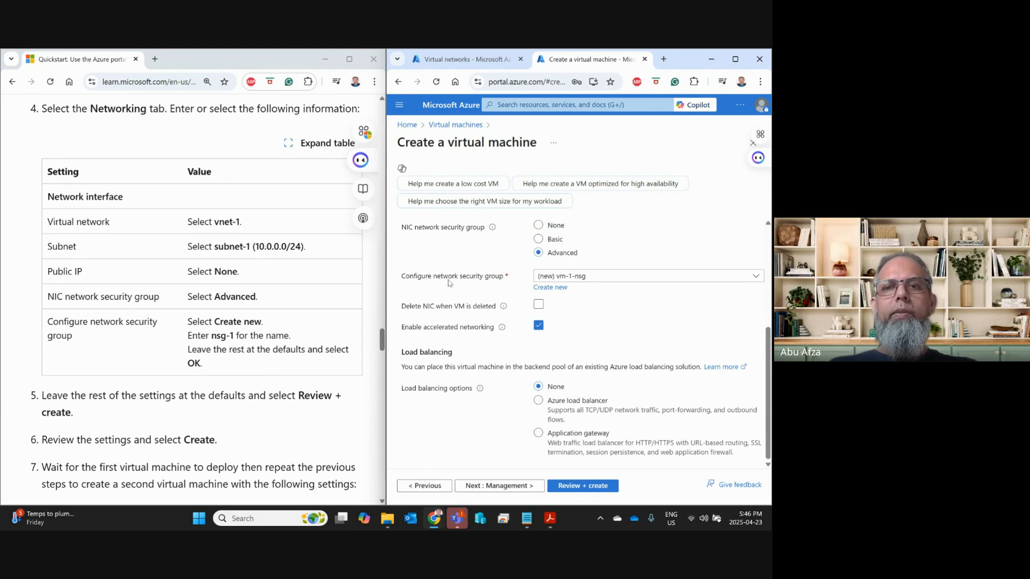
left_click(552, 287)
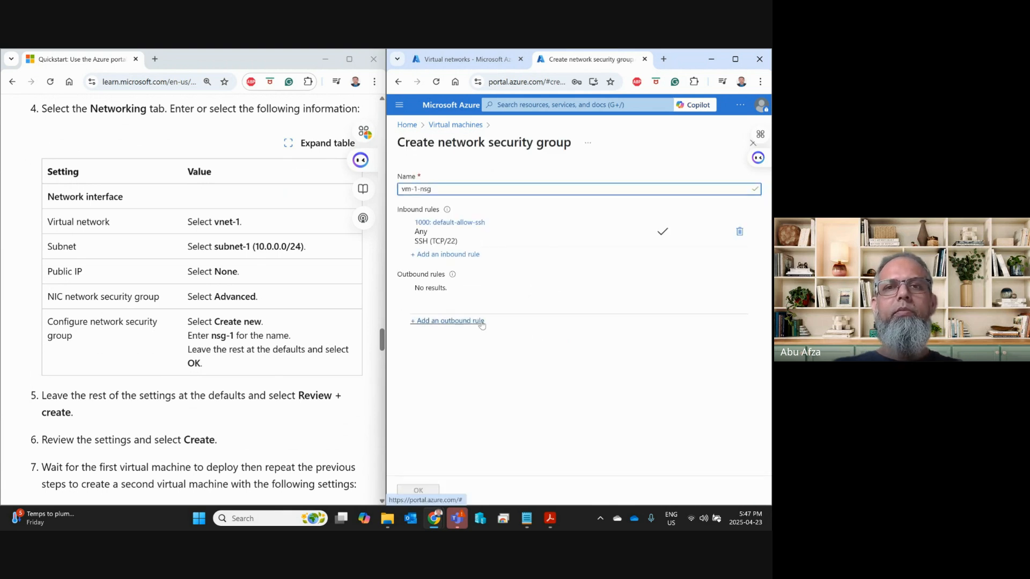
left_click_drag(212, 337, 233, 335)
key("ctrl+c")
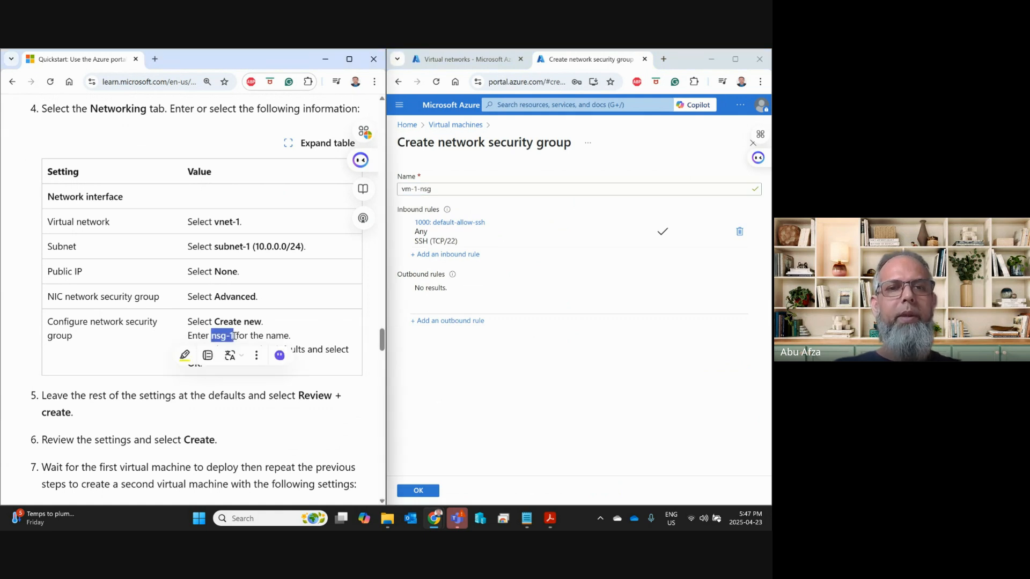
left_click_drag(441, 190, 401, 191)
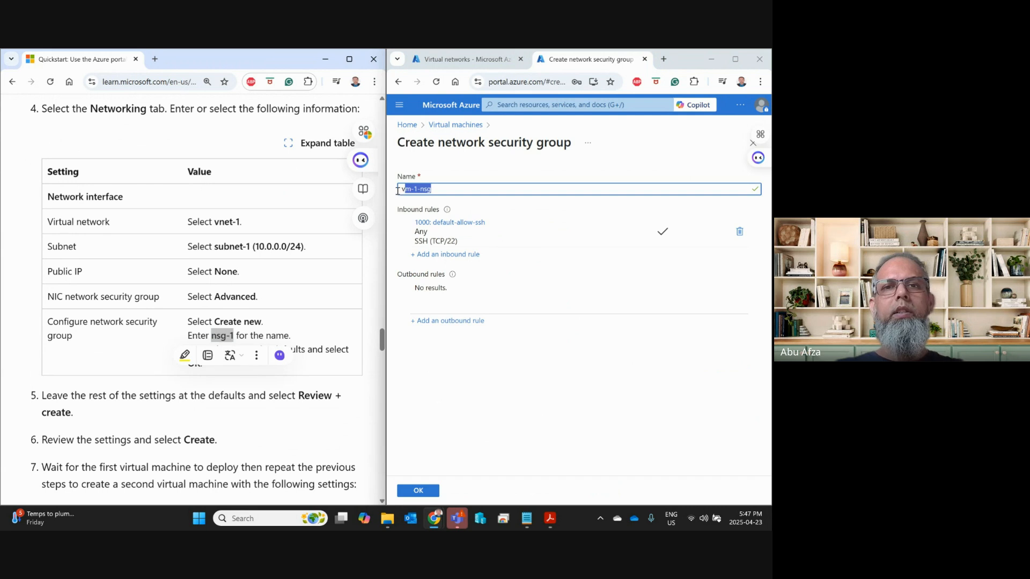
key("ctrl+v")
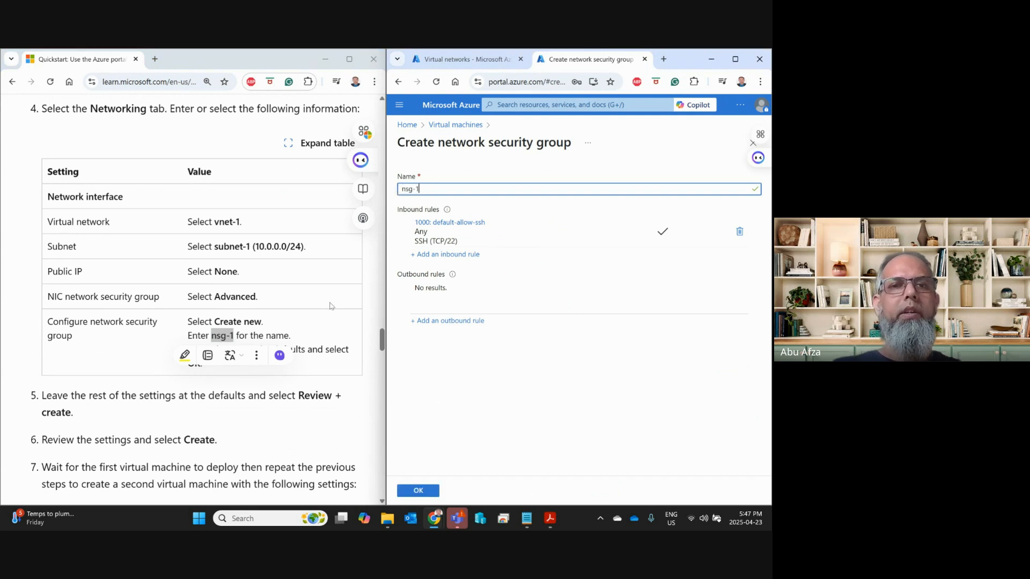
left_click(294, 324)
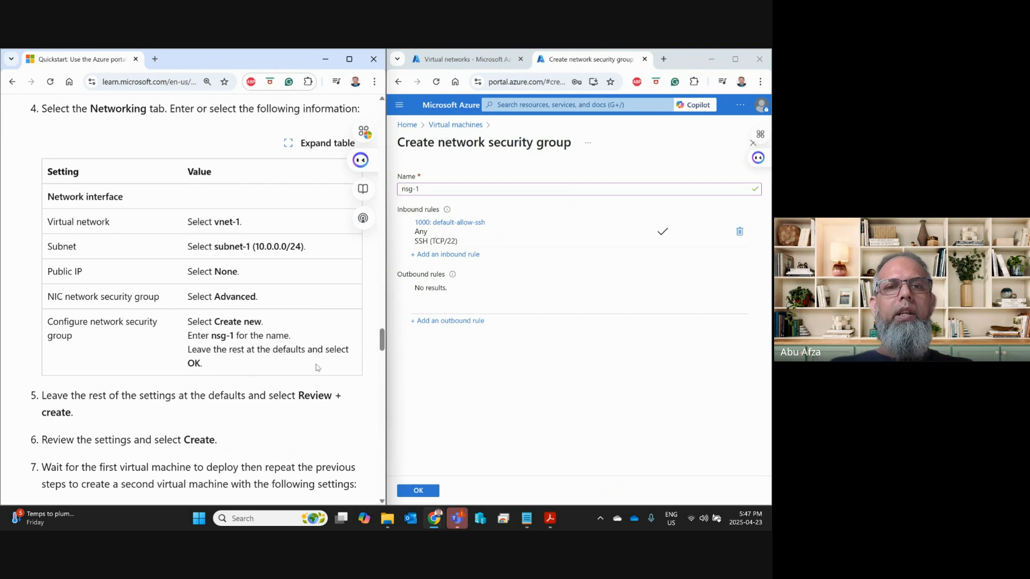
left_click(419, 491)
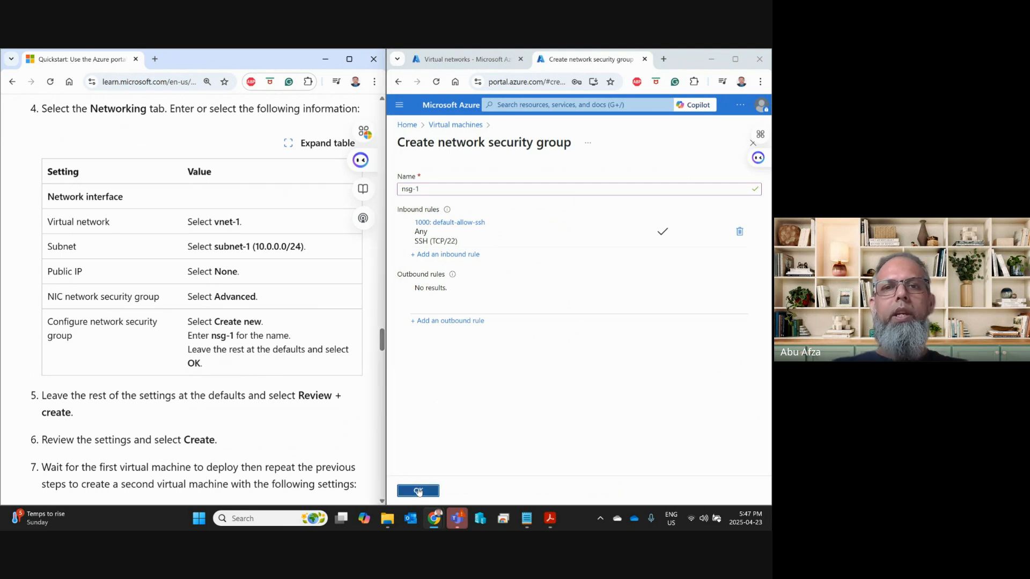
Step: Validate the vm-1 configuration with the remaining settings at their defaults and start its deployment
scroll(246, 351, "down", 2)
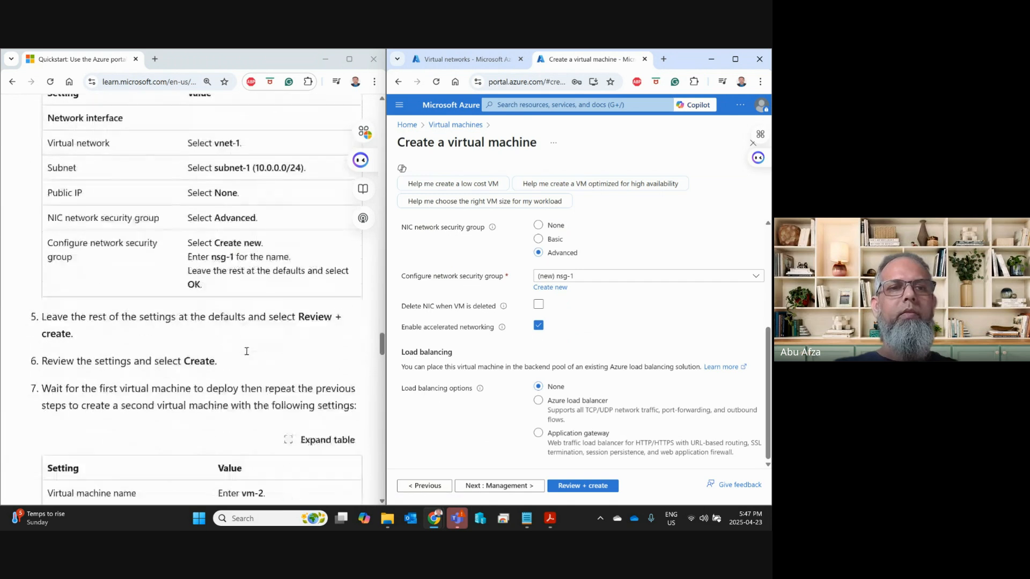
scroll(247, 351, "down", 1)
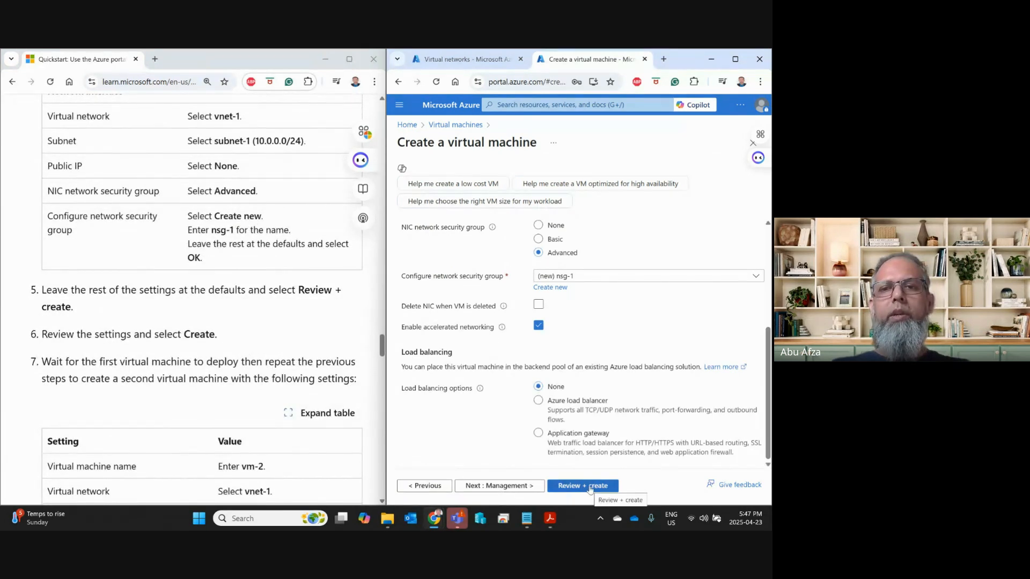
left_click(589, 487)
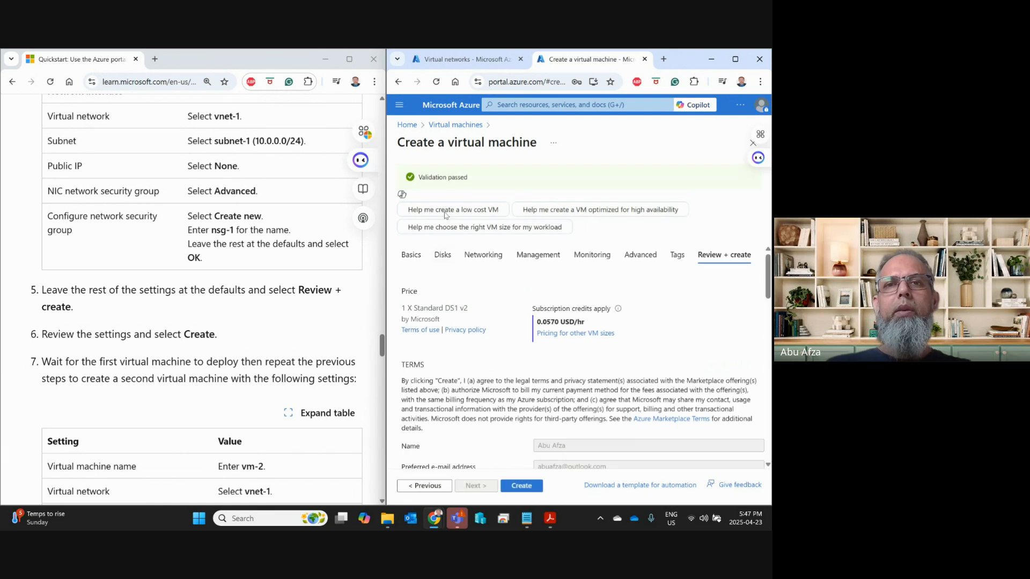
left_click(517, 486)
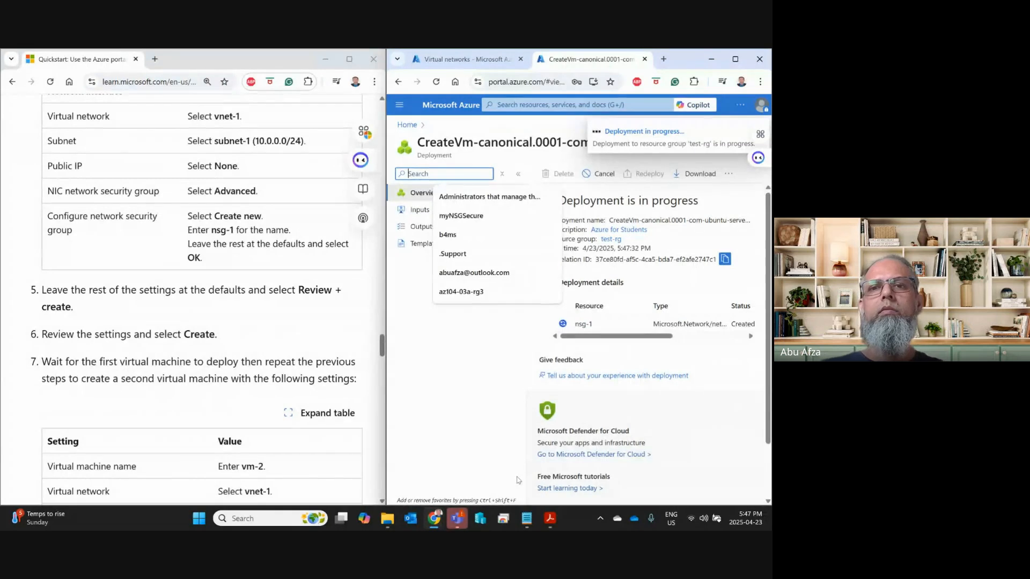
left_click(465, 350)
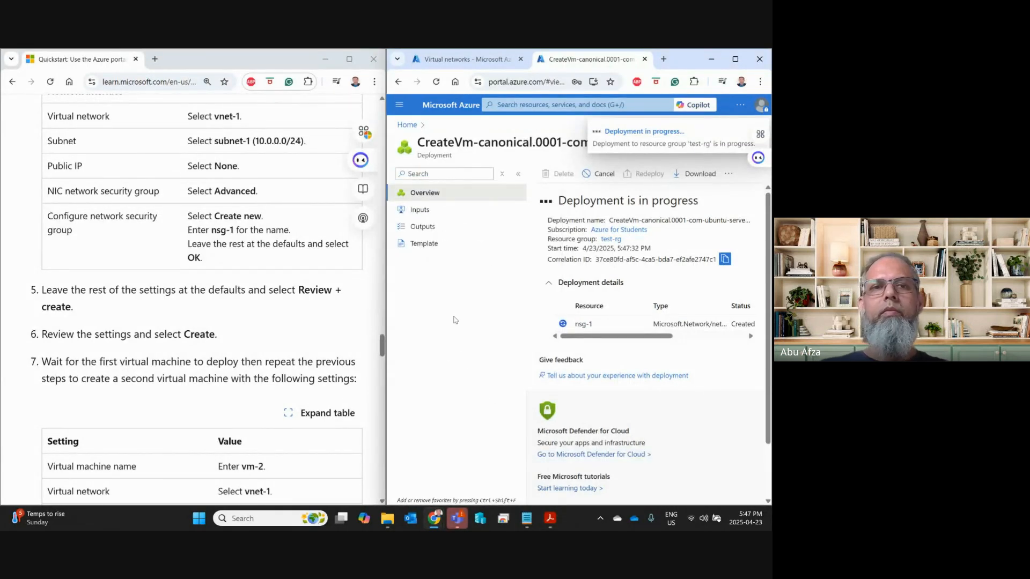
Step: Read the article's settings table for the second virtual machine while vm-1 deploys
scroll(164, 329, "down", 4)
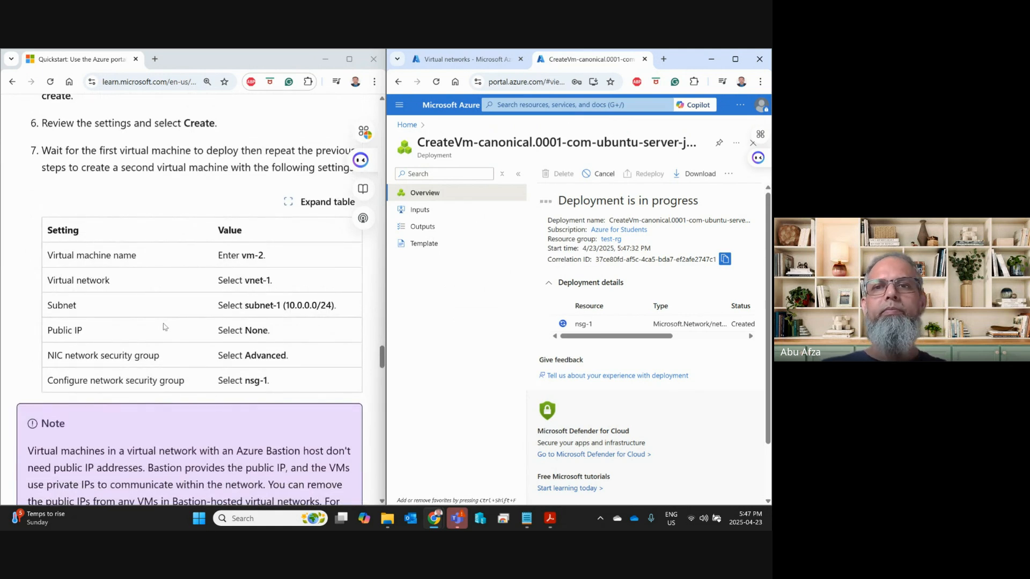
scroll(164, 329, "up", 1)
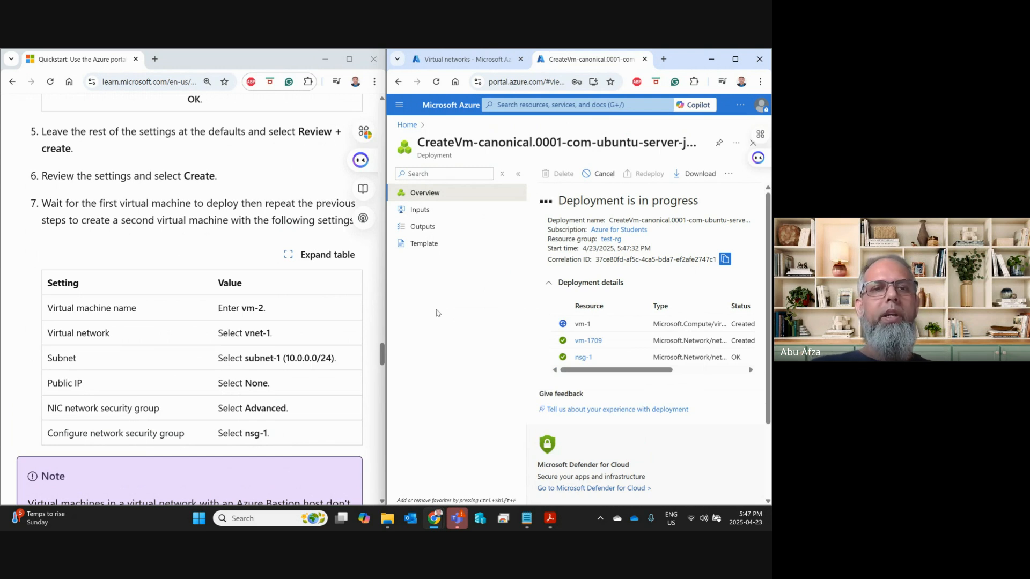
left_click(269, 432)
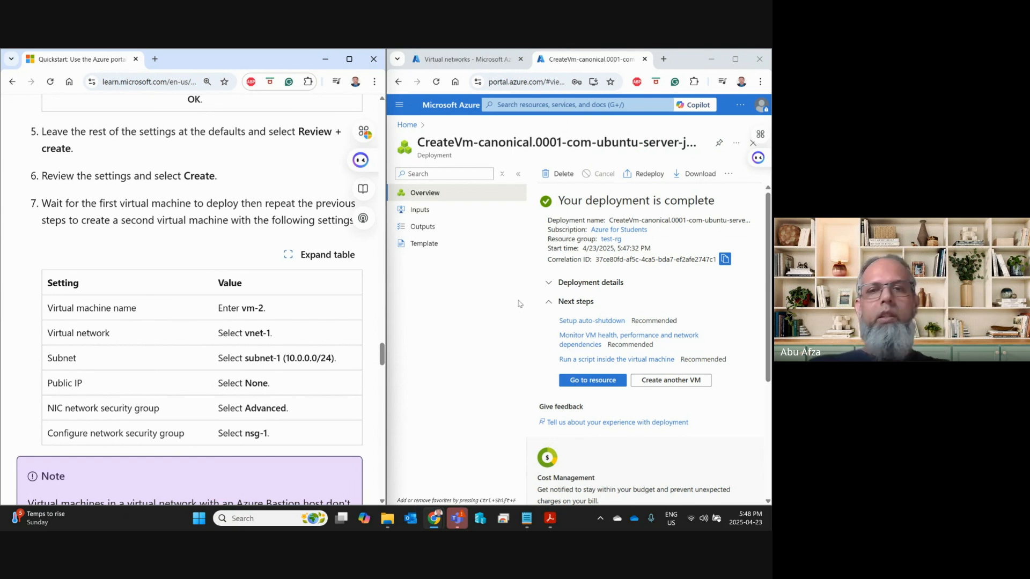
Step: Open the deployed vm-1 resource, return to the virtual machines list, and start creating a new virtual machine
left_click(591, 381)
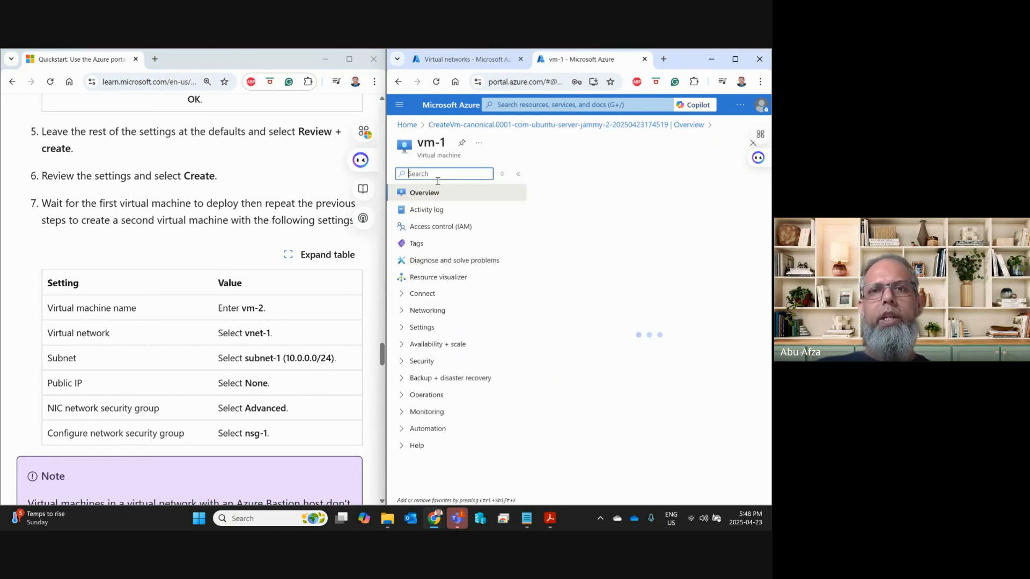
left_click(407, 125)
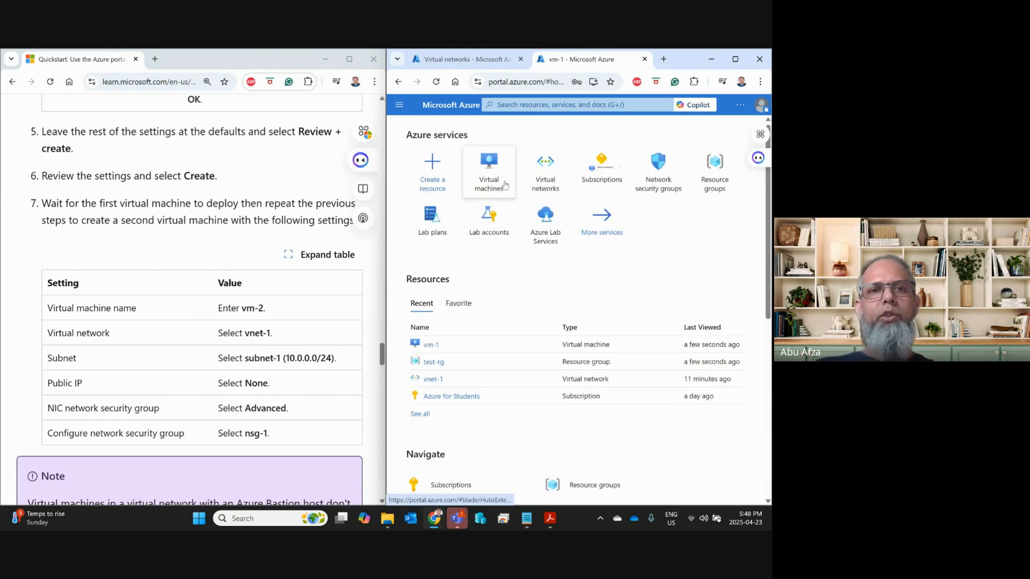
left_click(505, 185)
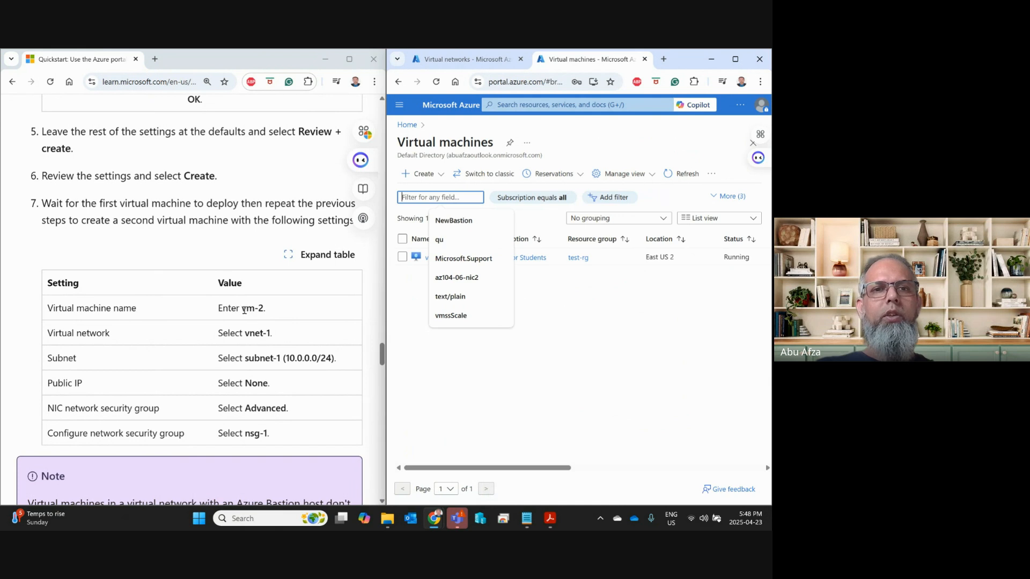
left_click_drag(243, 310, 263, 308)
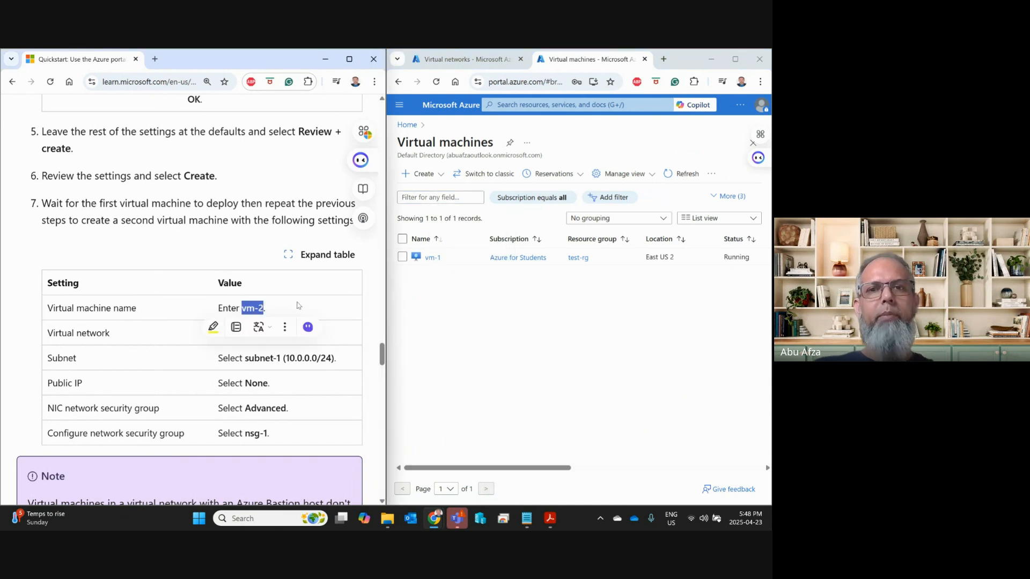
left_click(418, 176)
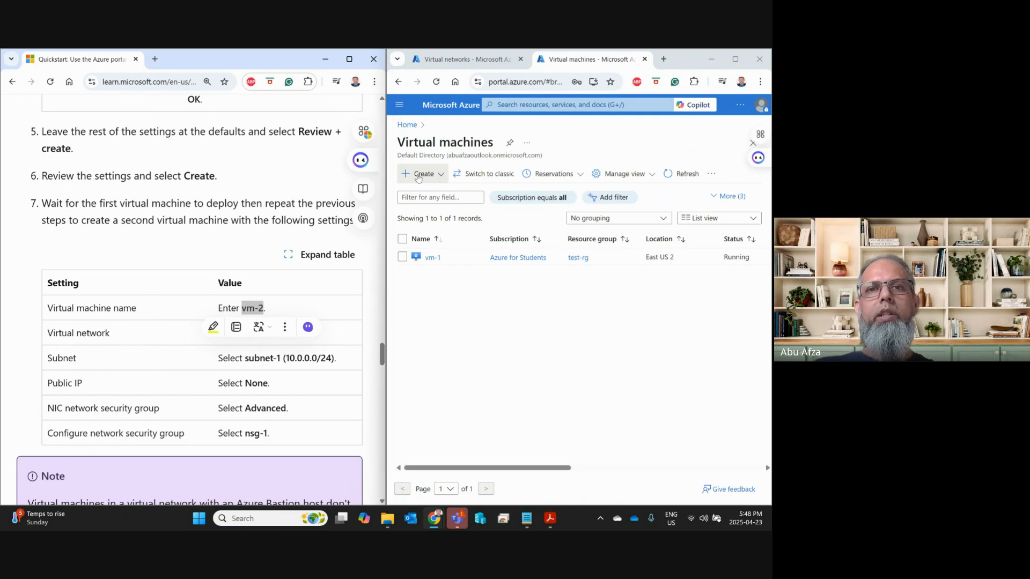
left_click(419, 176)
left_click(429, 193)
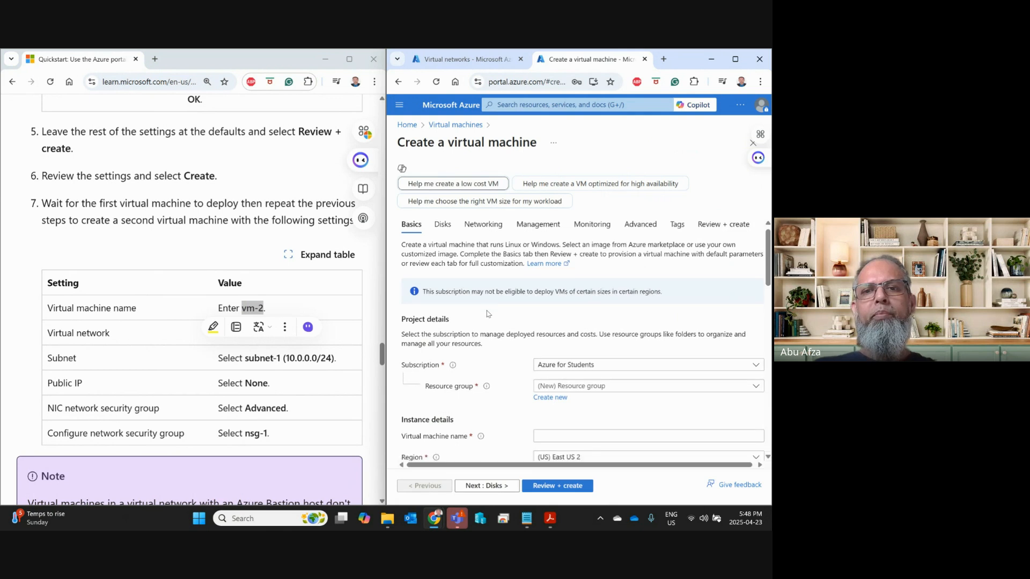
Step: Assign the new virtual machine to resource group test-rg and name it vm-2
scroll(487, 313, "down", 3)
left_click(590, 233)
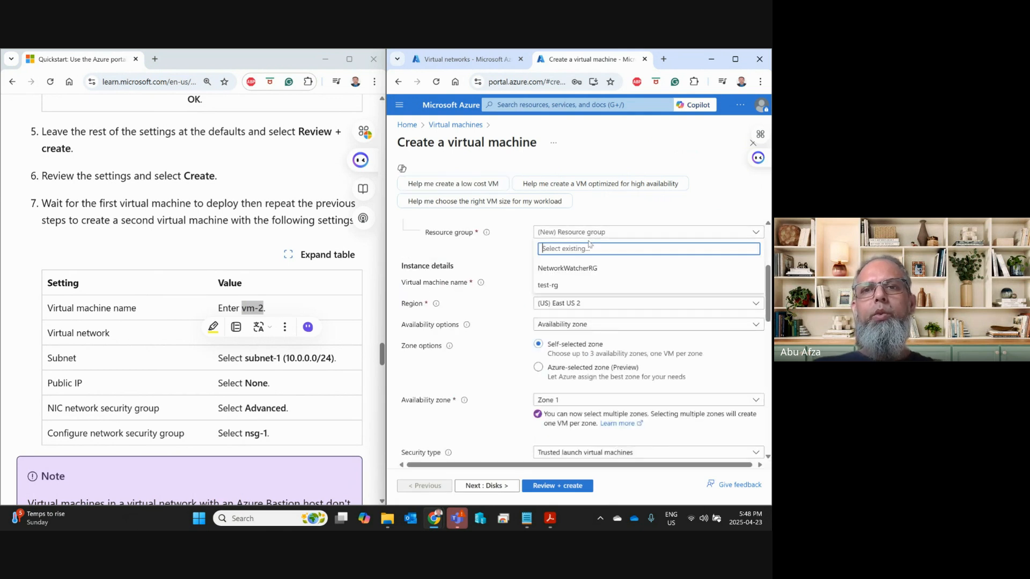
left_click(570, 285)
left_click(564, 283)
type("vm-2")
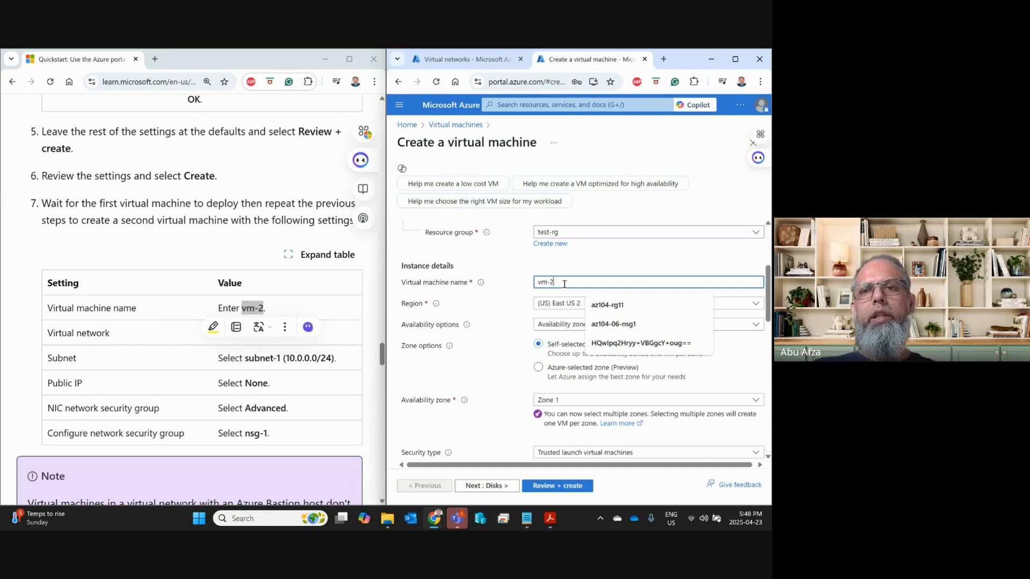
Step: Review the quickstart article's settings tables for the second virtual machine and the basic instance options
left_click(349, 282)
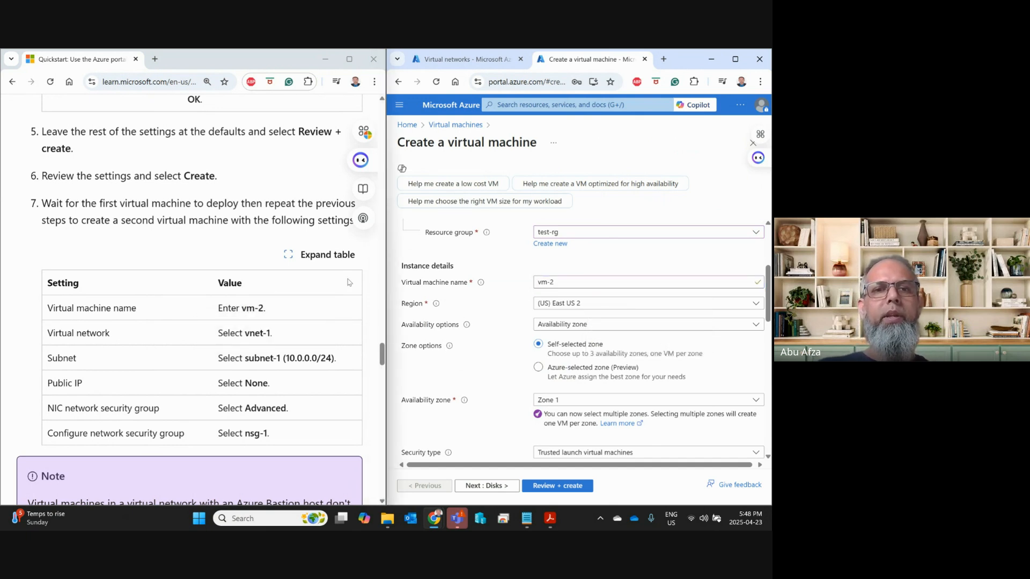
scroll(349, 282, "down", 1)
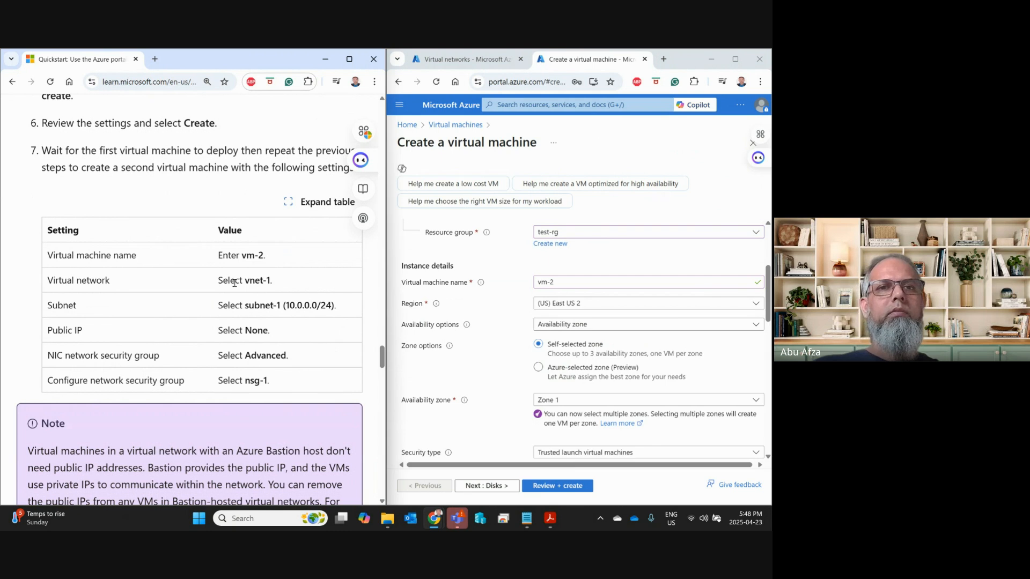
scroll(231, 282, "up", 1)
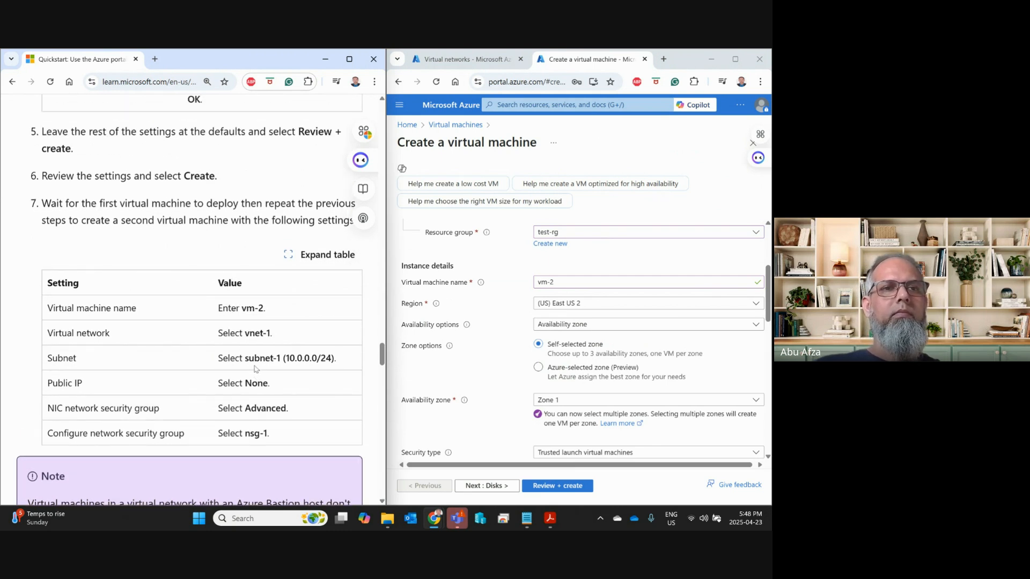
scroll(255, 364, "up", 1)
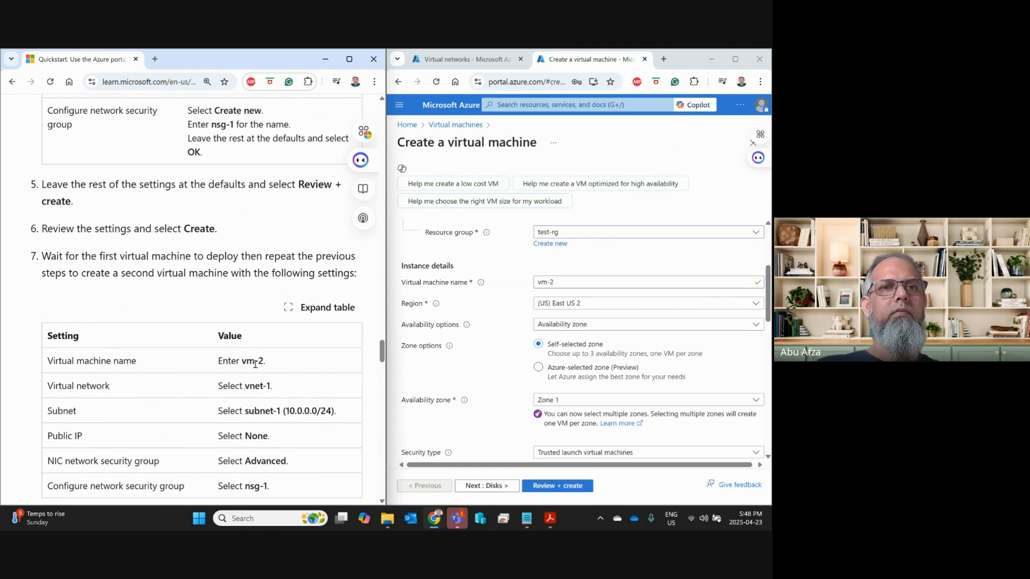
scroll(255, 364, "up", 1)
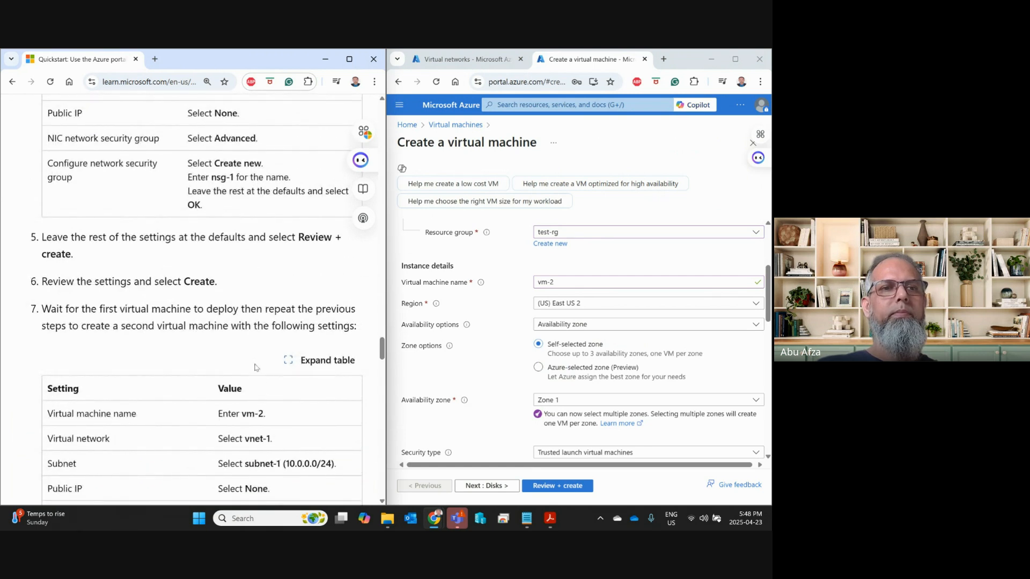
scroll(255, 368, "down", 2)
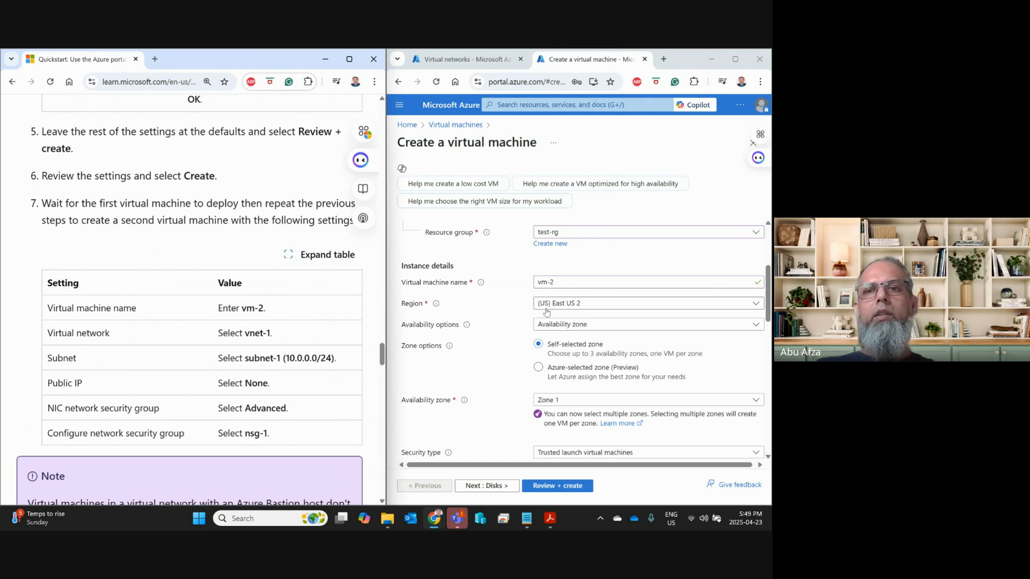
scroll(187, 265, "up", 8)
scroll(187, 265, "up", 2)
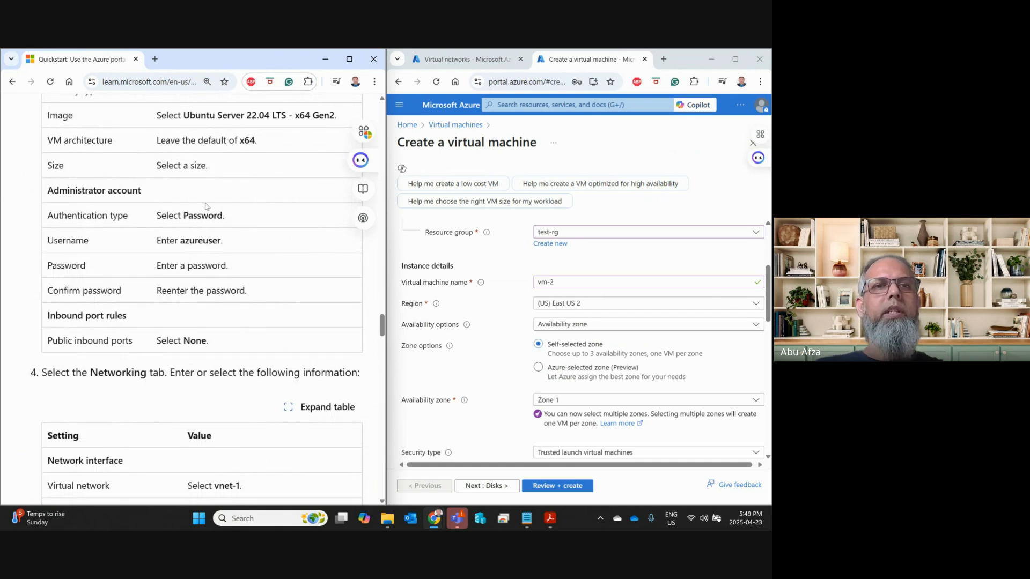
scroll(237, 234, "up", 4)
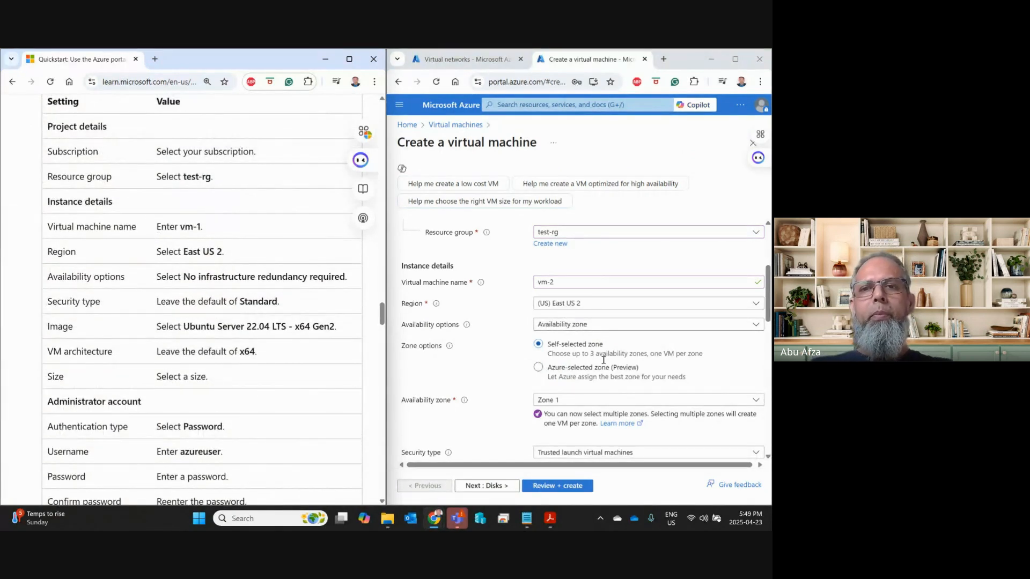
Step: Set vm-2's availability options to No infrastructure redundancy required and its security type to Standard
left_click(582, 325)
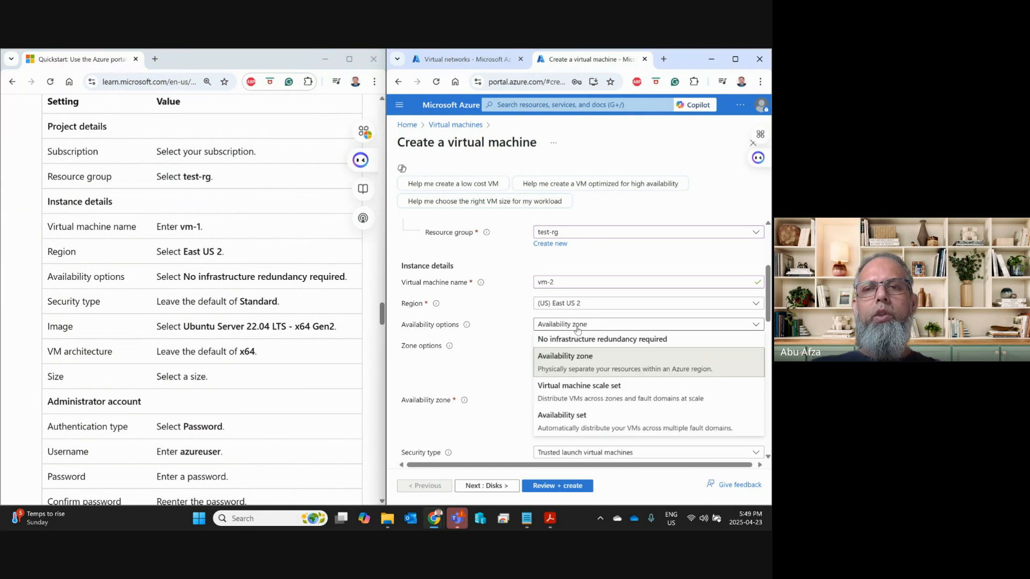
left_click(579, 325)
left_click(574, 325)
left_click(570, 340)
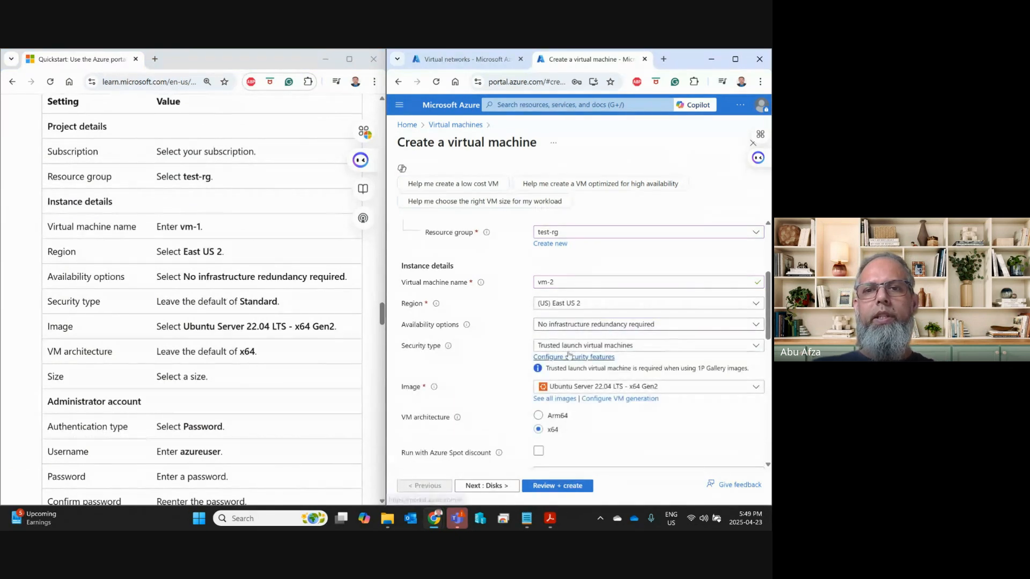
left_click(556, 348)
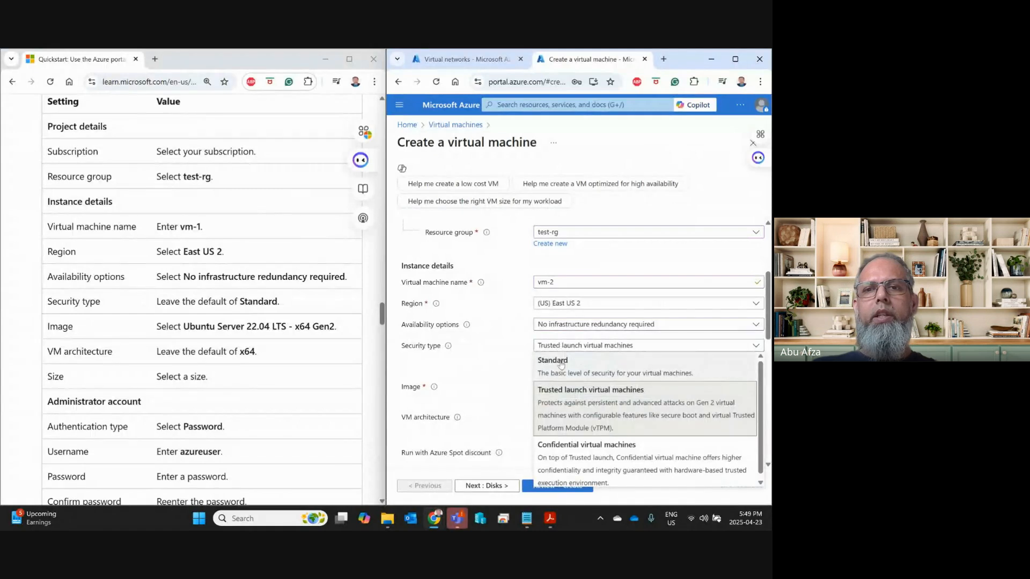
left_click(560, 361)
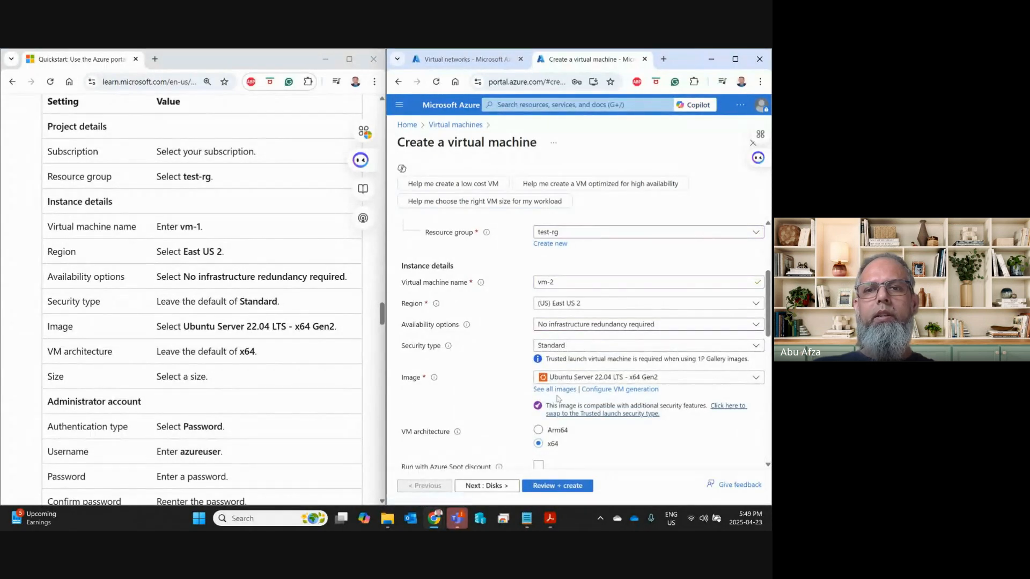
Step: Switch vm-2's administrator authentication to Password and enter azureuser, copied from the article, as the username
scroll(512, 394, "down", 3)
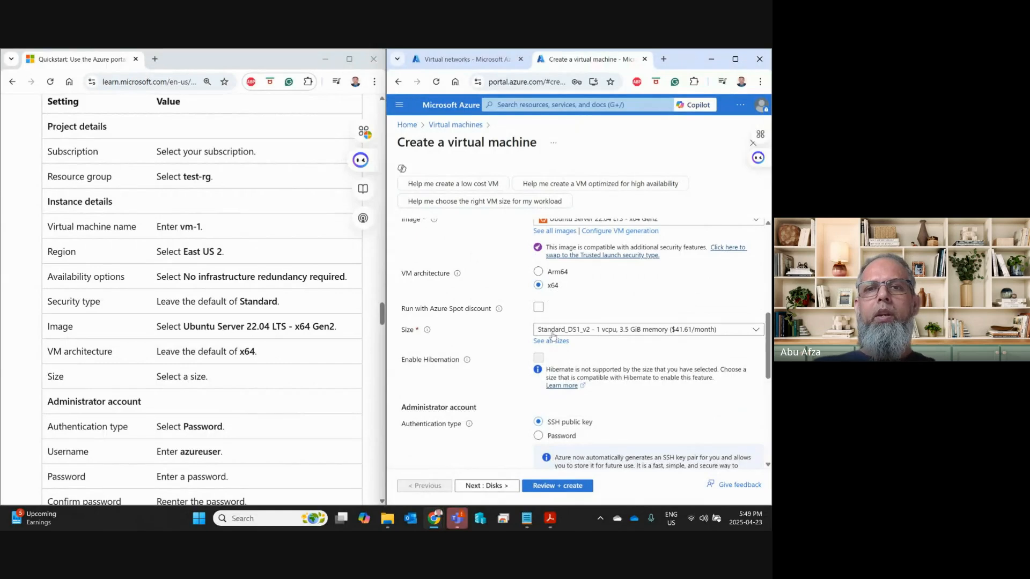
scroll(594, 385, "down", 1)
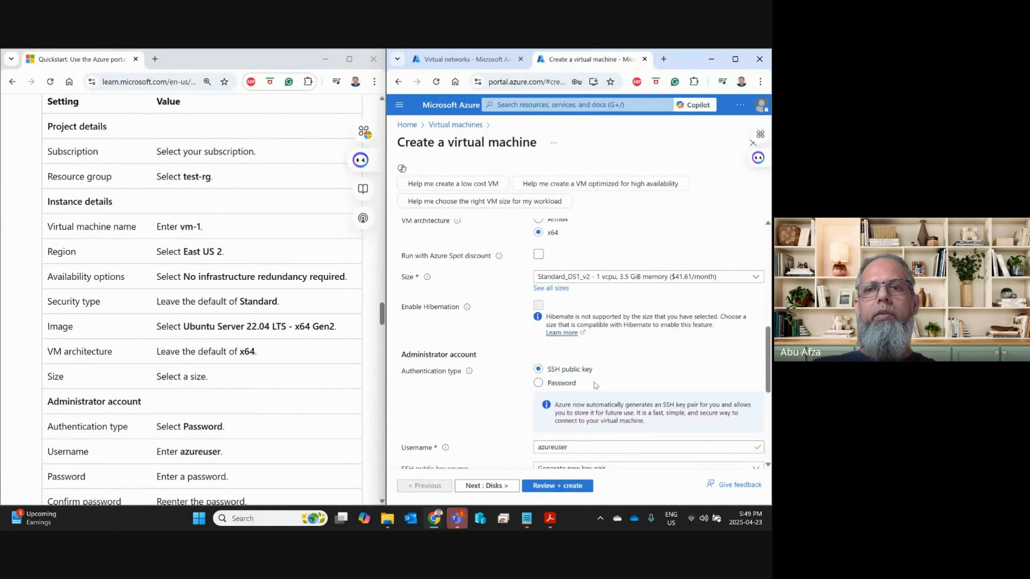
left_click(537, 382)
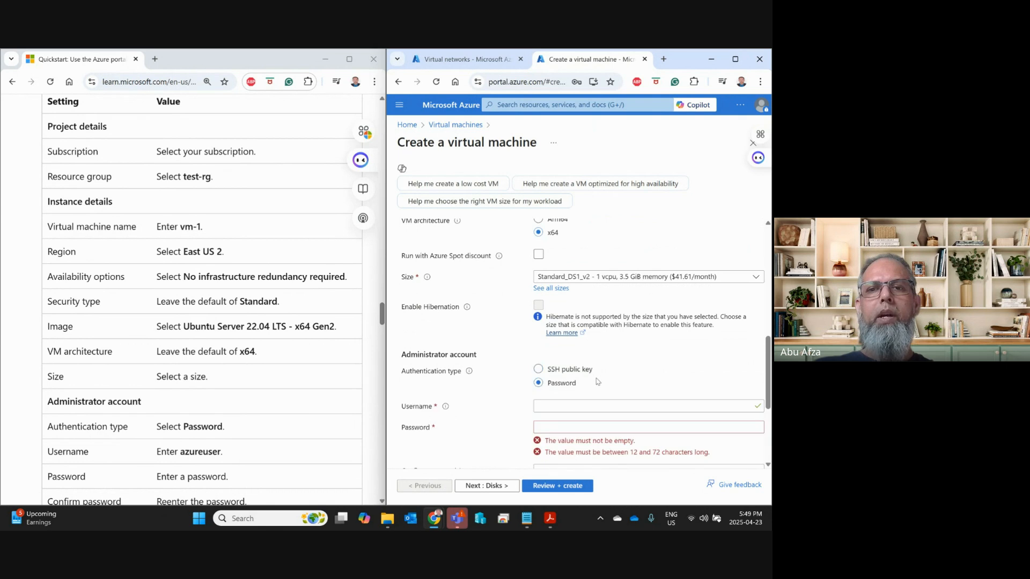
scroll(597, 382, "down", 2)
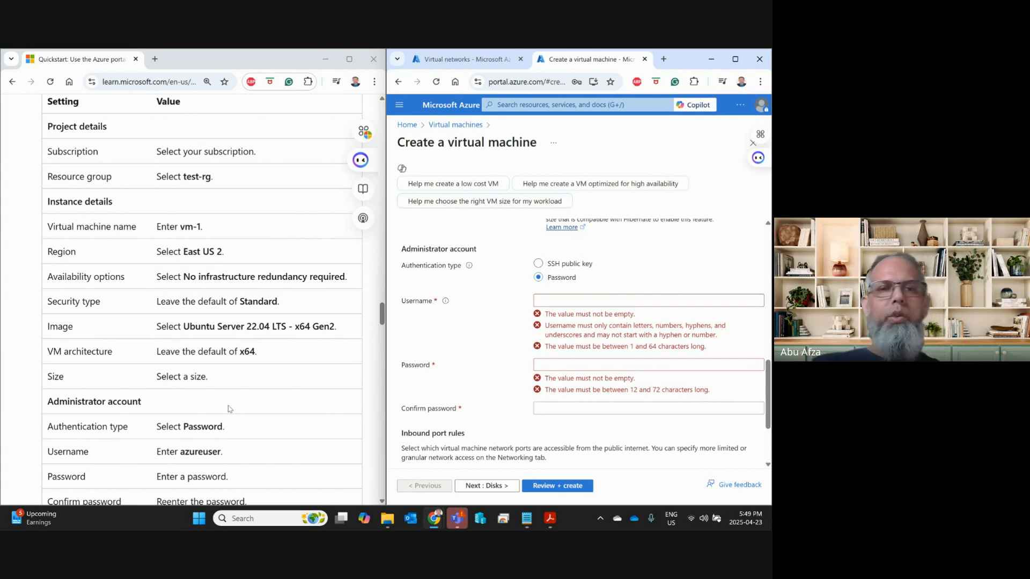
scroll(230, 408, "down", 3)
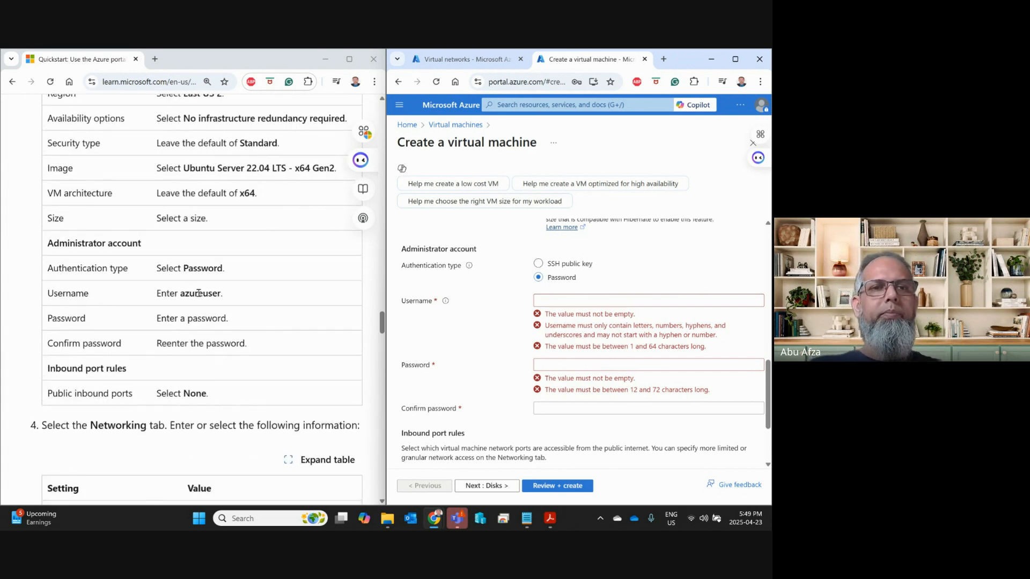
left_click(199, 294)
double_click(199, 293)
key("ctrl+c")
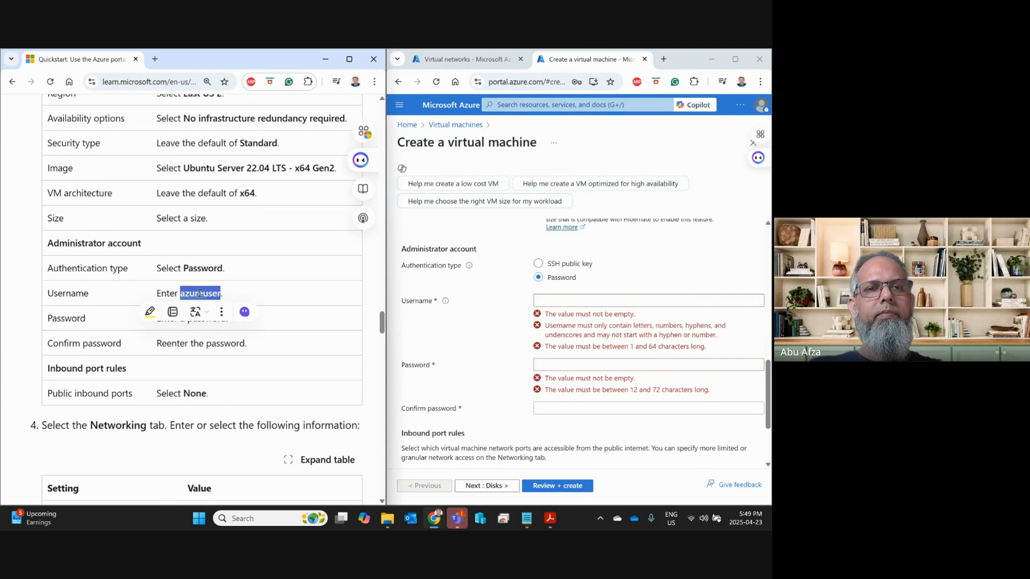
left_click(562, 302)
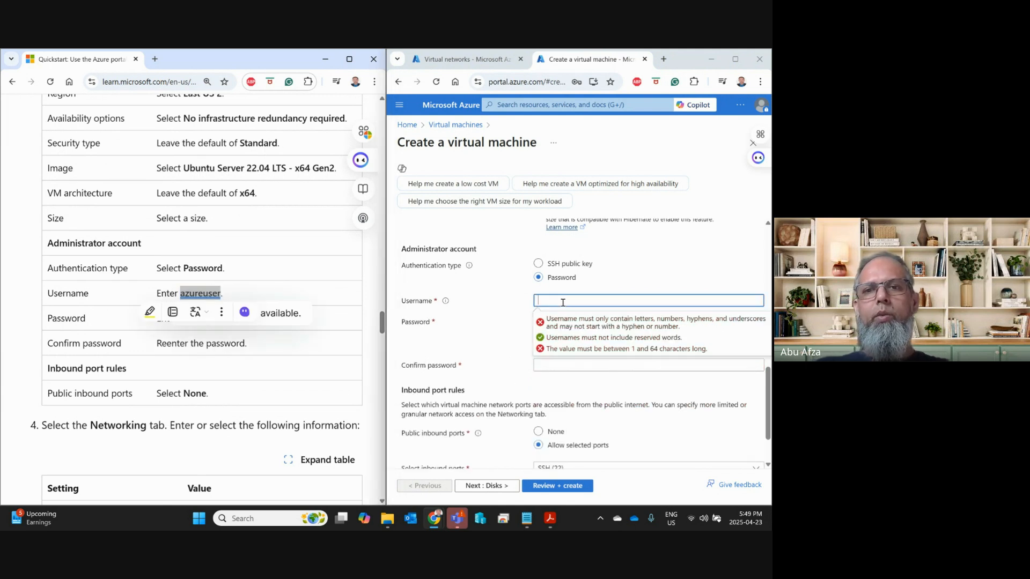
key("ctrl+v")
Step: Get the administrator password from the Temp.txt notes in Notepad and paste it into vm-2's password and confirm password fields
left_click(527, 518)
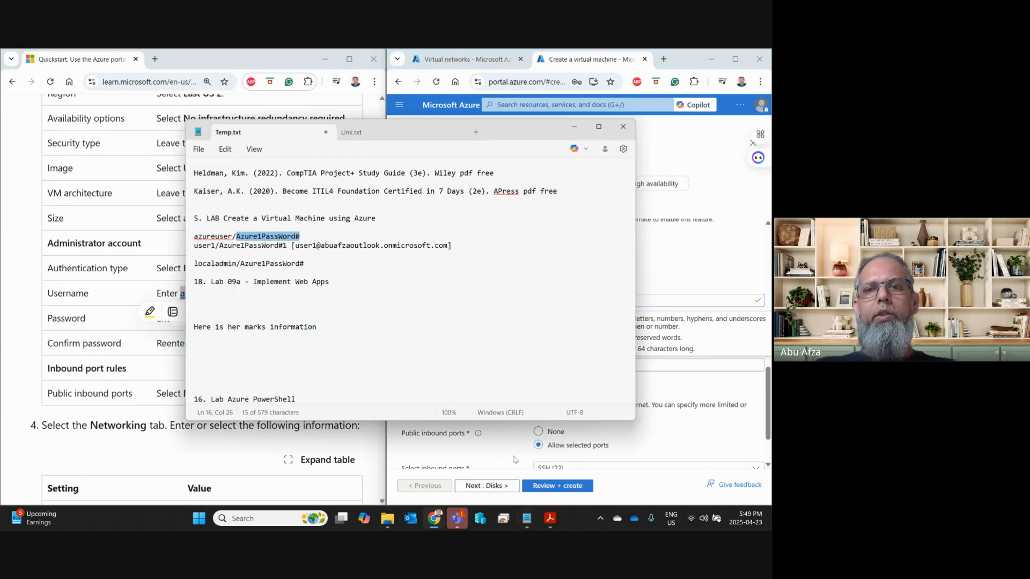
left_click(733, 354)
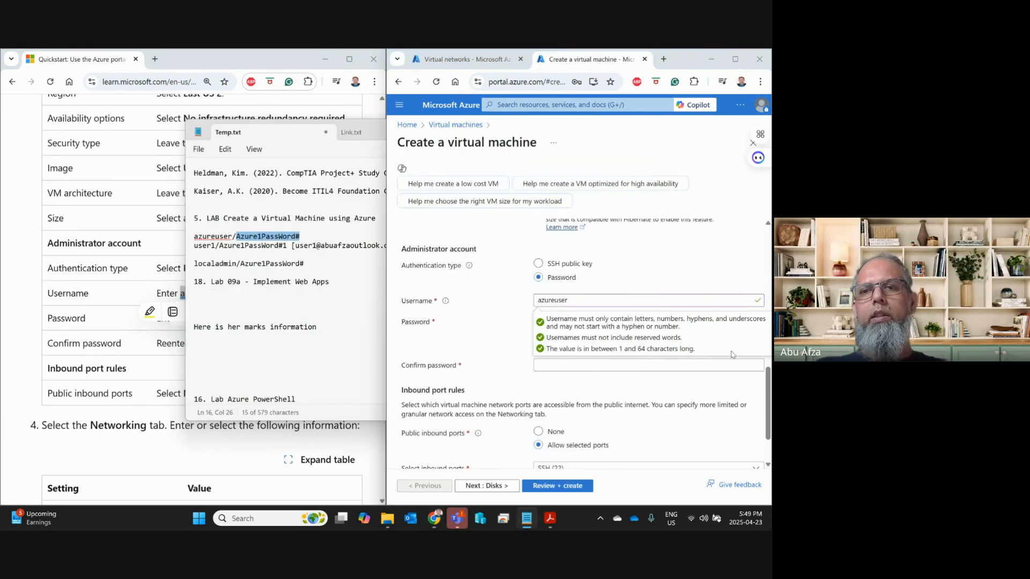
left_click(579, 366)
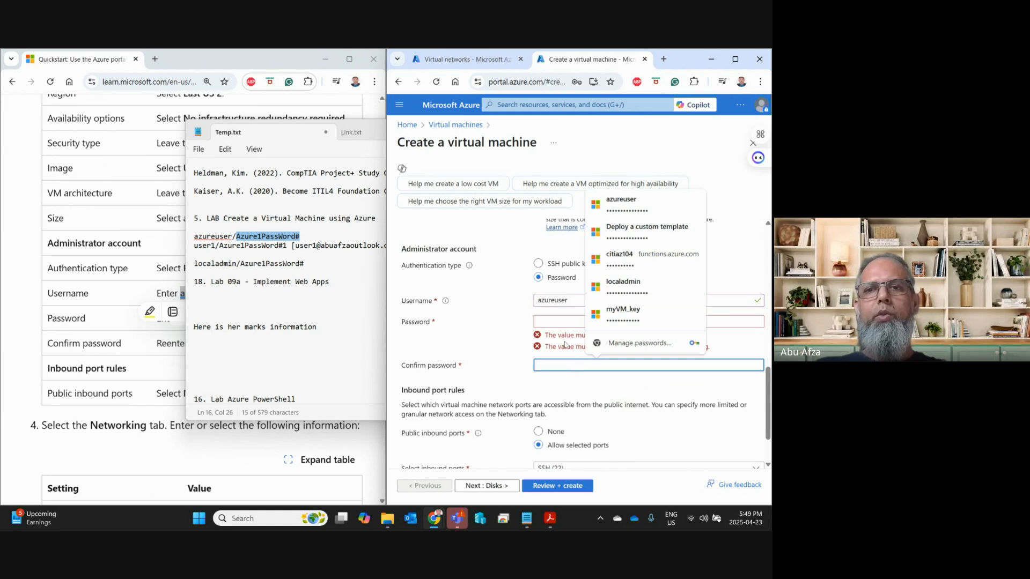
key("ctrl+v")
left_click(559, 322)
key("ctrl+v")
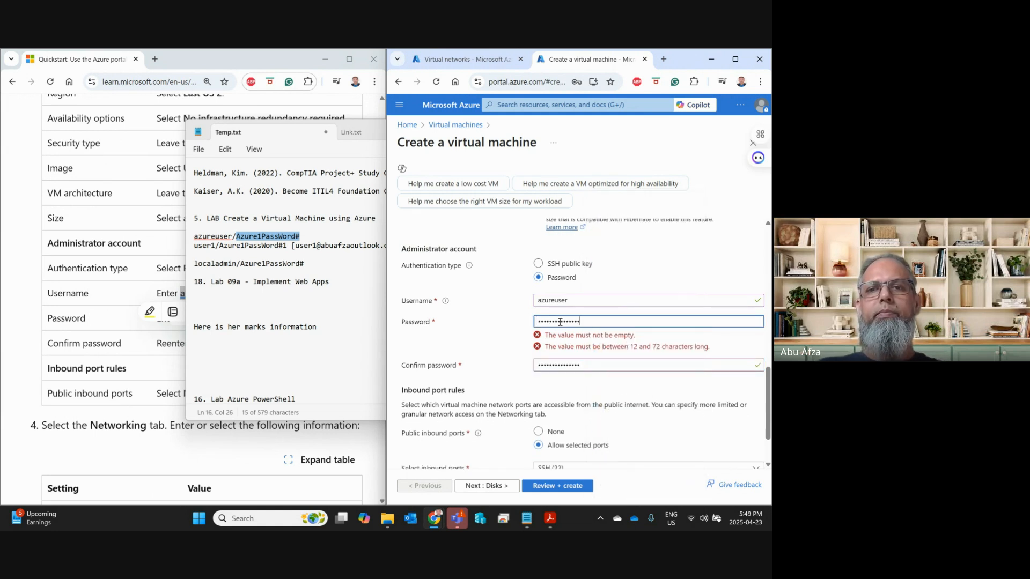
Step: Set vm-2's public inbound ports to None and bring the article's networking settings into view
scroll(492, 372, "down", 1)
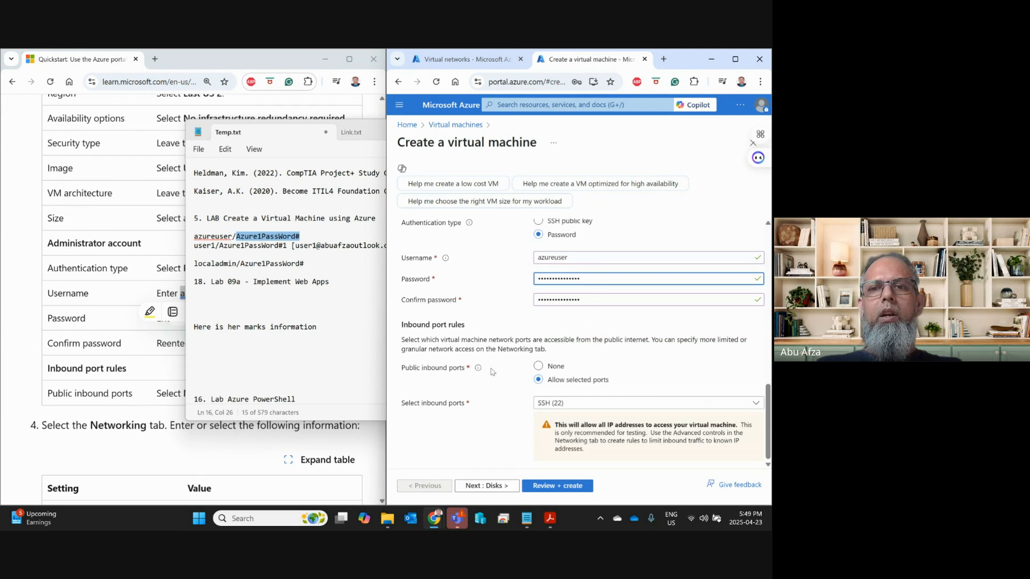
left_click(538, 366)
left_click(275, 57)
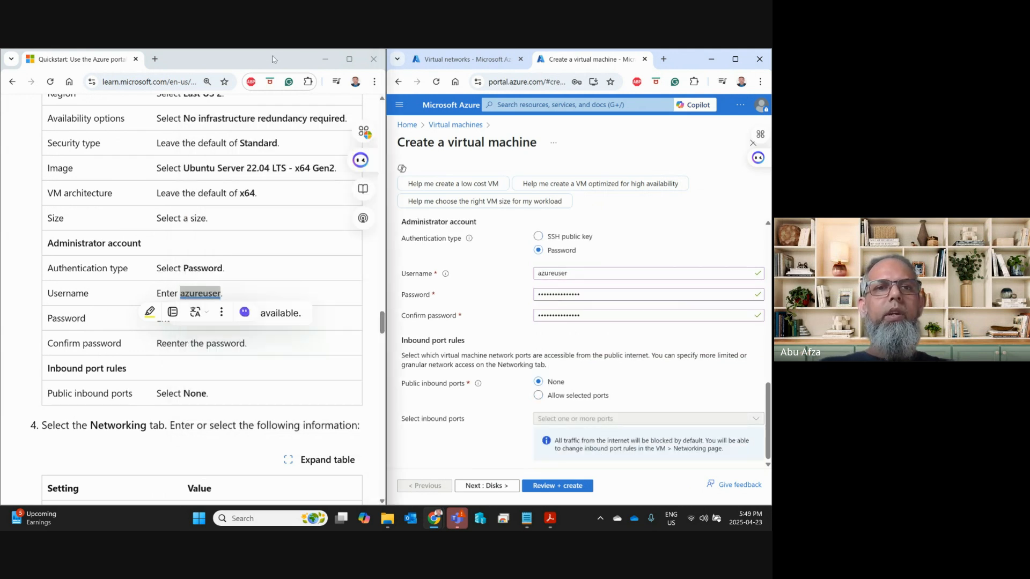
left_click(291, 372)
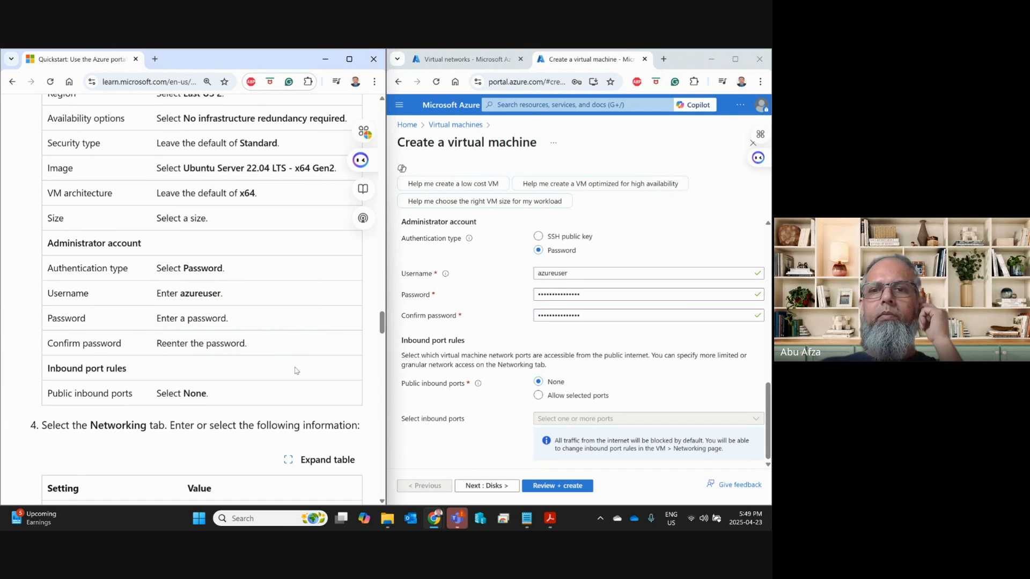
scroll(296, 371, "down", 1)
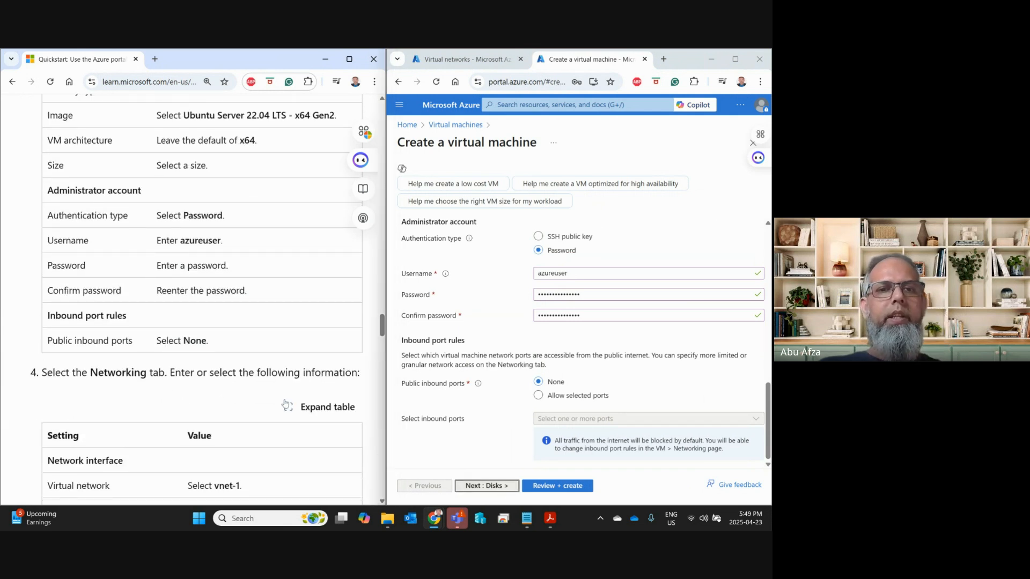
Step: Bring up the article's vm-2 settings table and set the public IP to None in vm-2's networking settings
scroll(286, 404, "down", 6)
scroll(246, 365, "down", 4)
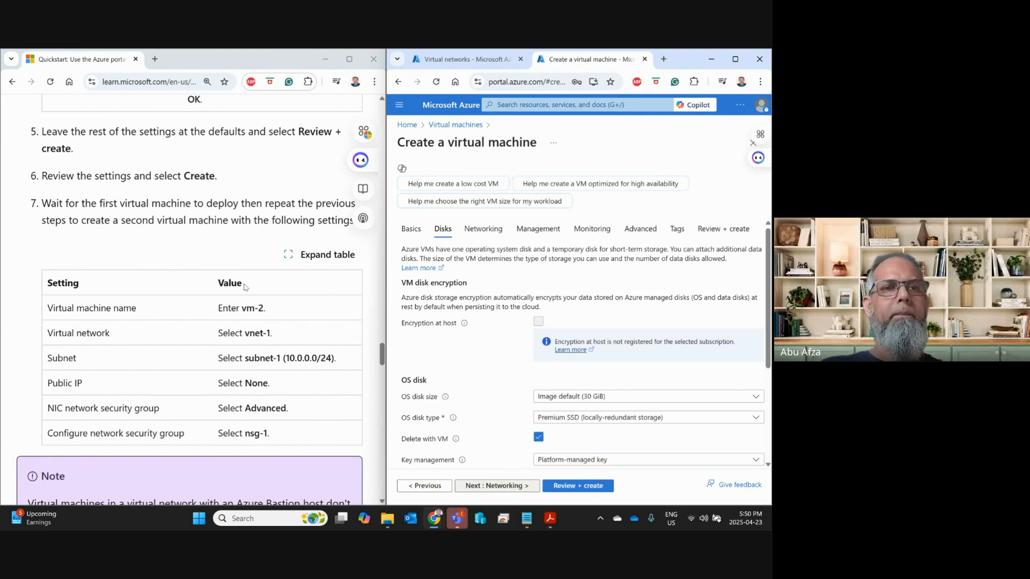
scroll(244, 310, "down", 1)
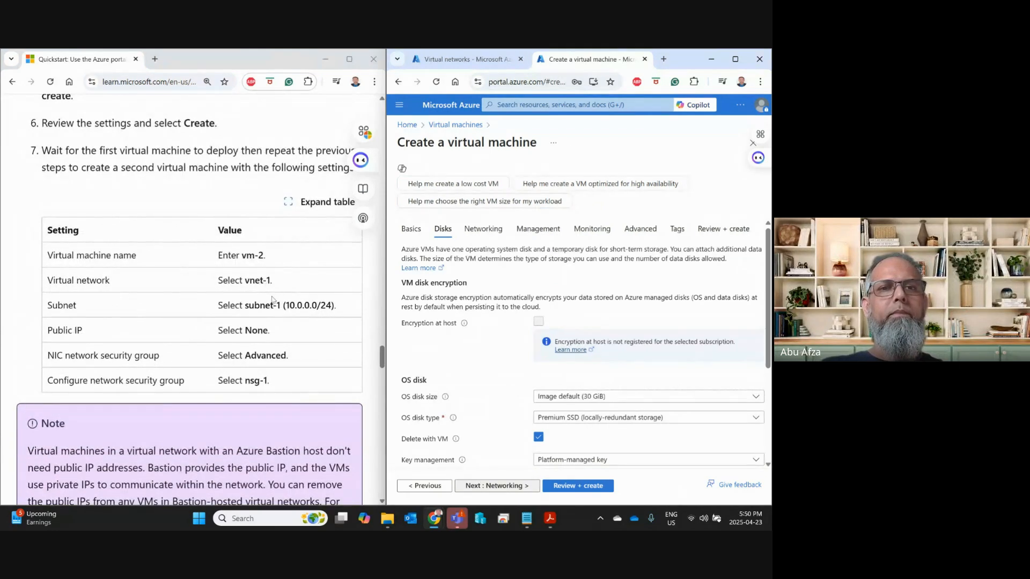
left_click(505, 488)
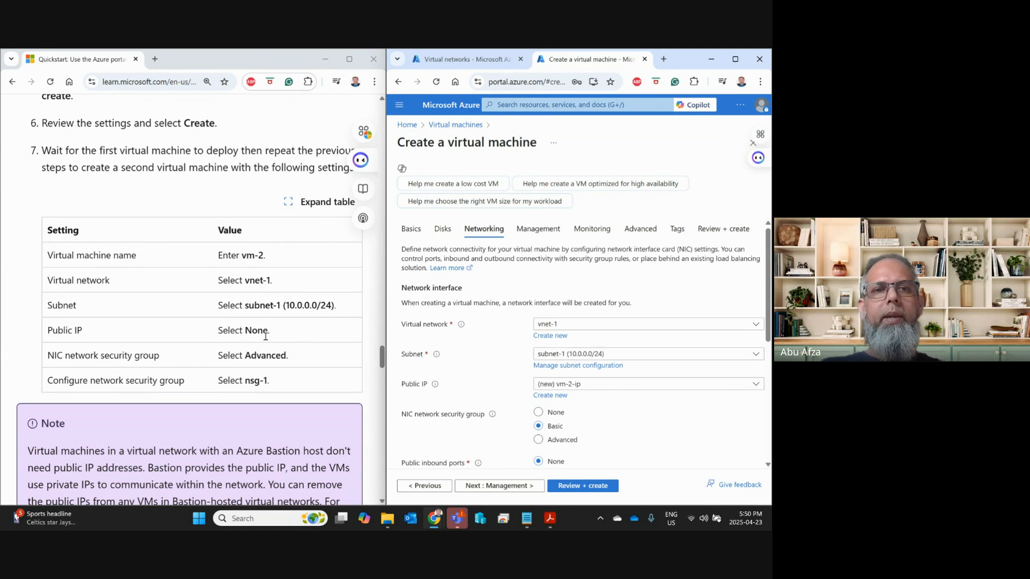
left_click(586, 387)
left_click(579, 419)
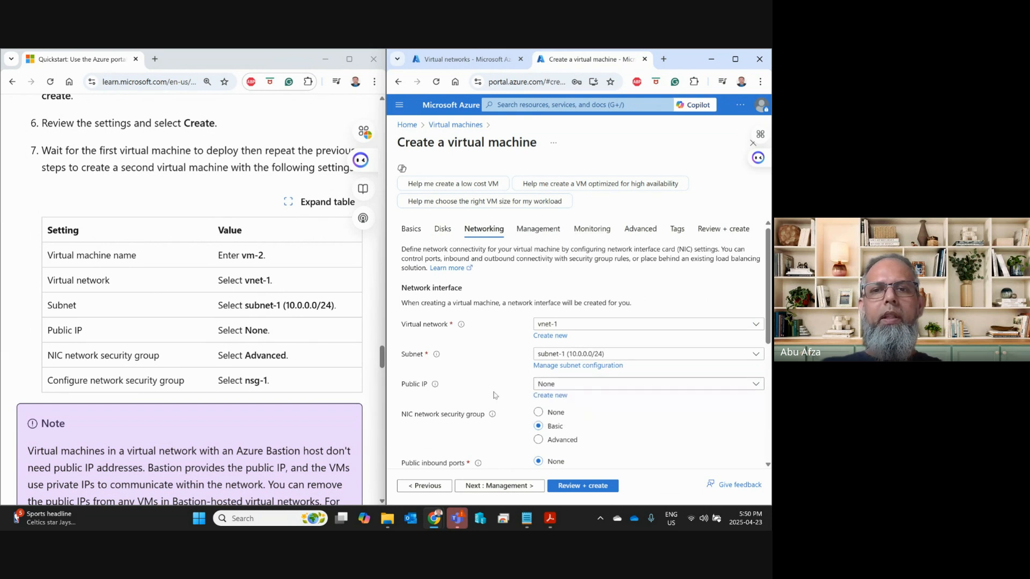
Step: Set vm-2's NIC network security group to Advanced and choose the existing nsg-1 as its network security group
scroll(496, 398, "down", 2)
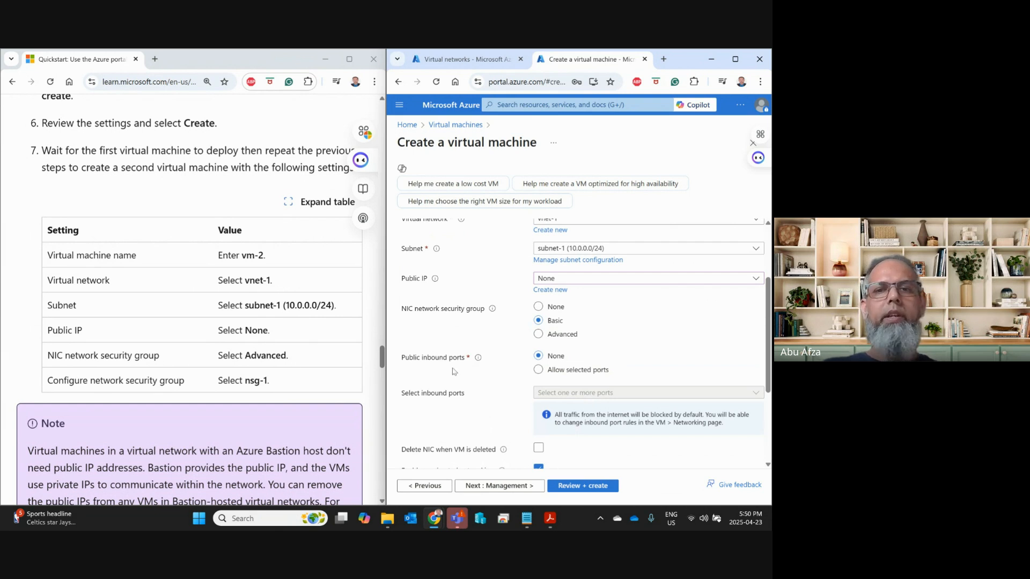
left_click(550, 337)
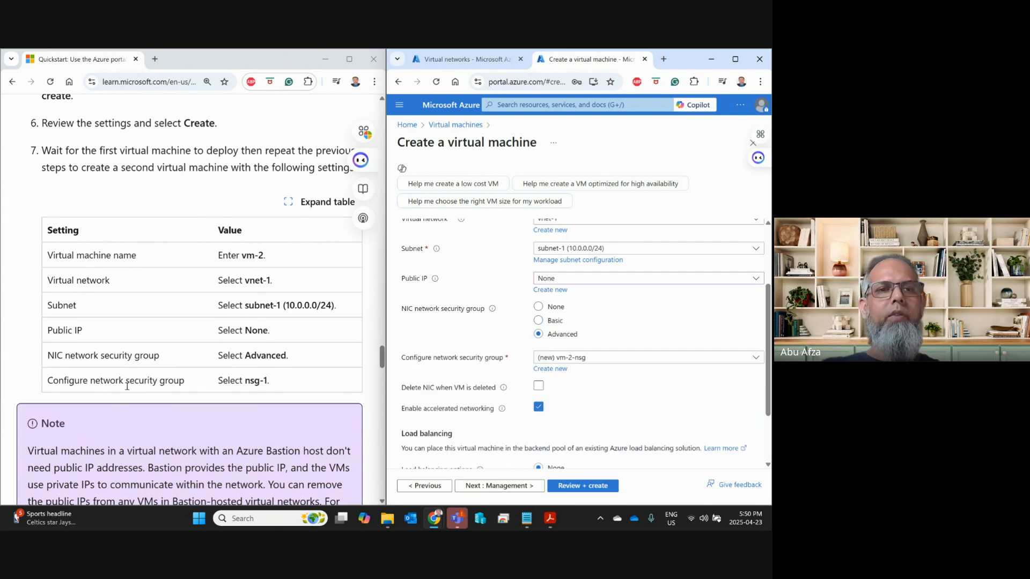
left_click(573, 357)
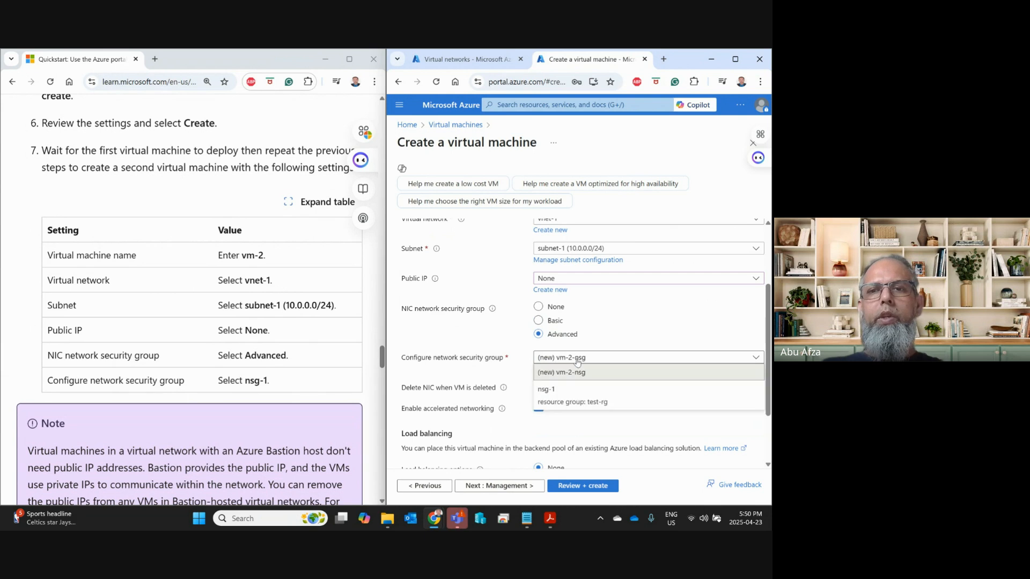
left_click(570, 387)
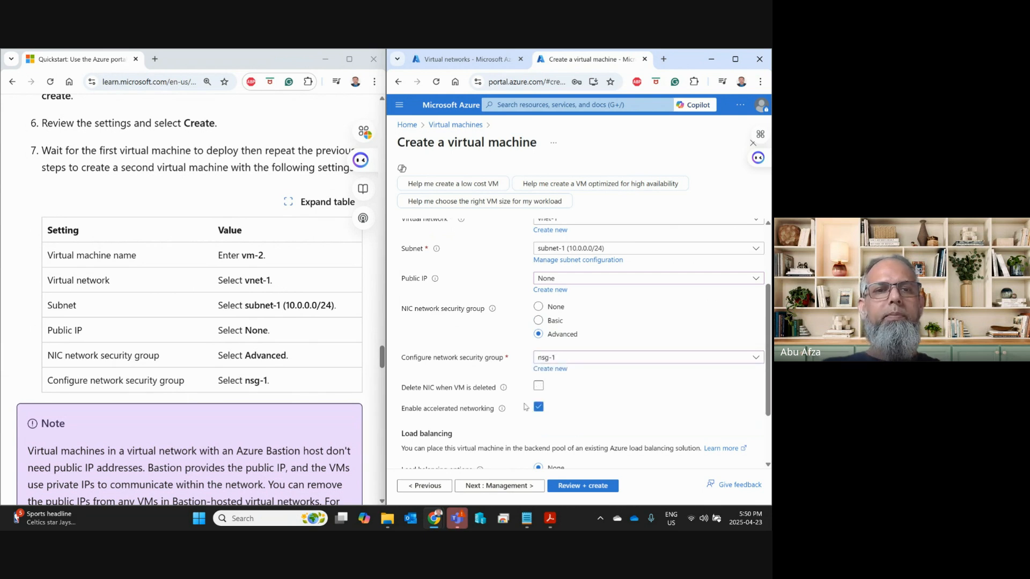
Step: Leave vm-2's remaining settings at their defaults, review the configuration and create the virtual machine
scroll(225, 391, "down", 7)
scroll(225, 391, "down", 1)
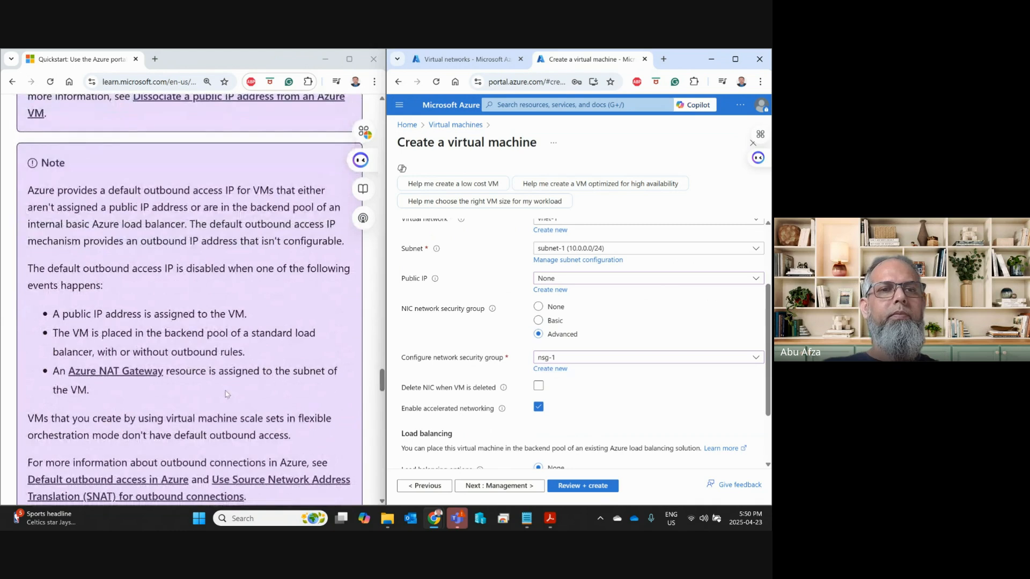
scroll(227, 392, "down", 4)
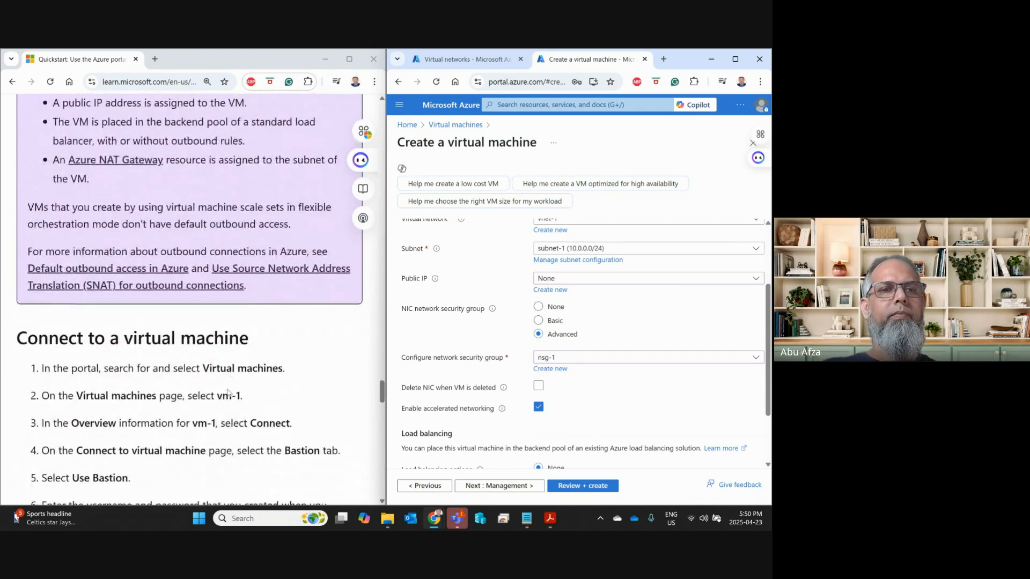
scroll(227, 393, "down", 1)
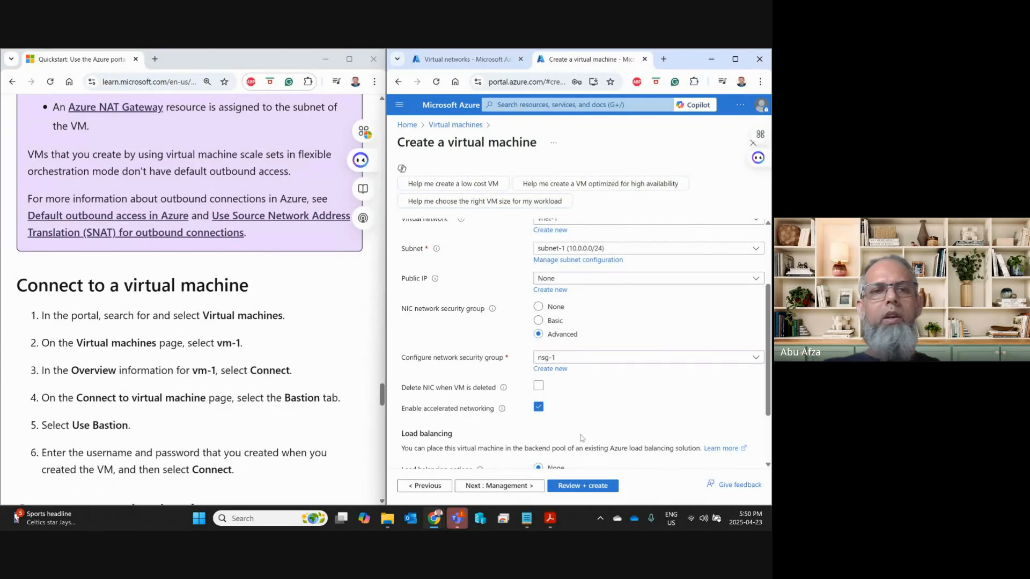
scroll(582, 438, "down", 1)
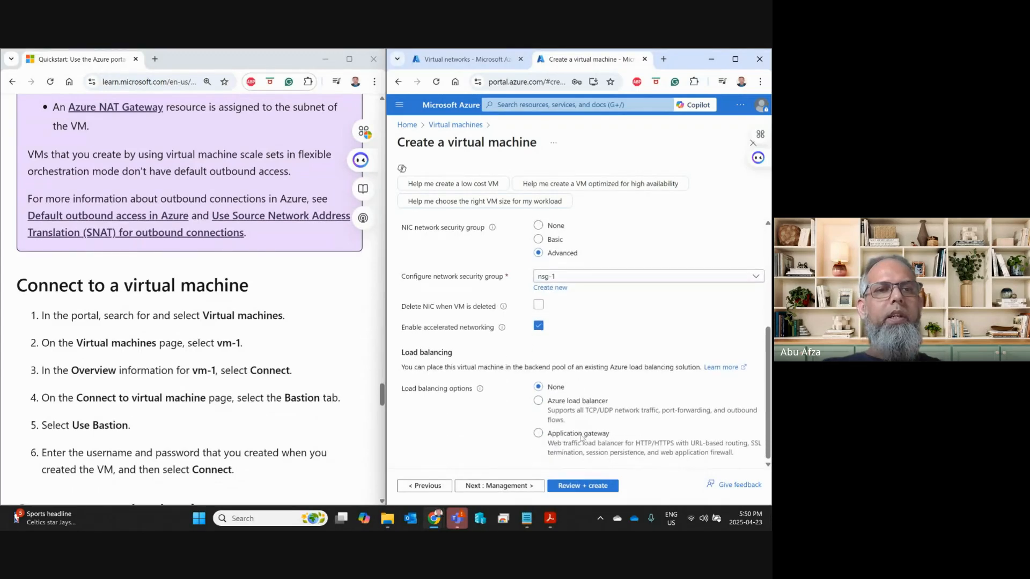
left_click(588, 491)
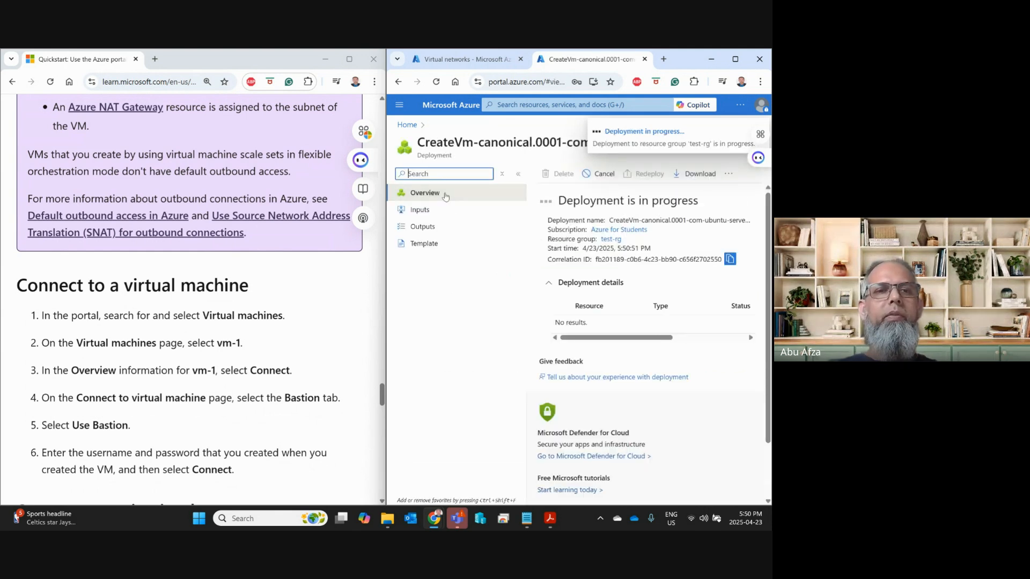
Step: Following the article's Connect to a virtual machine section, open vm-1 from the virtual machines list and choose to connect via Bastion
left_click(186, 334)
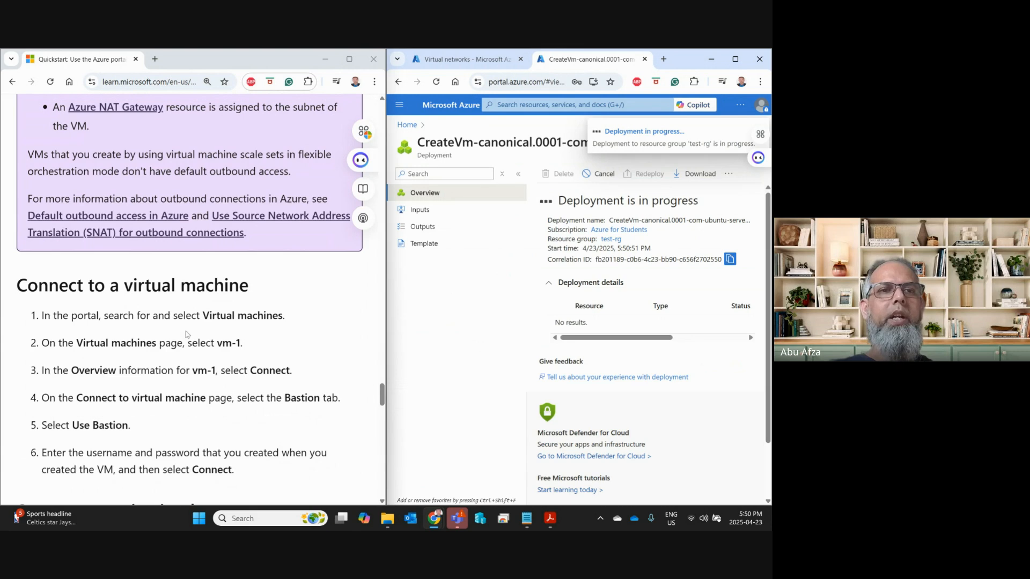
scroll(186, 334, "down", 4)
scroll(182, 315, "up", 2)
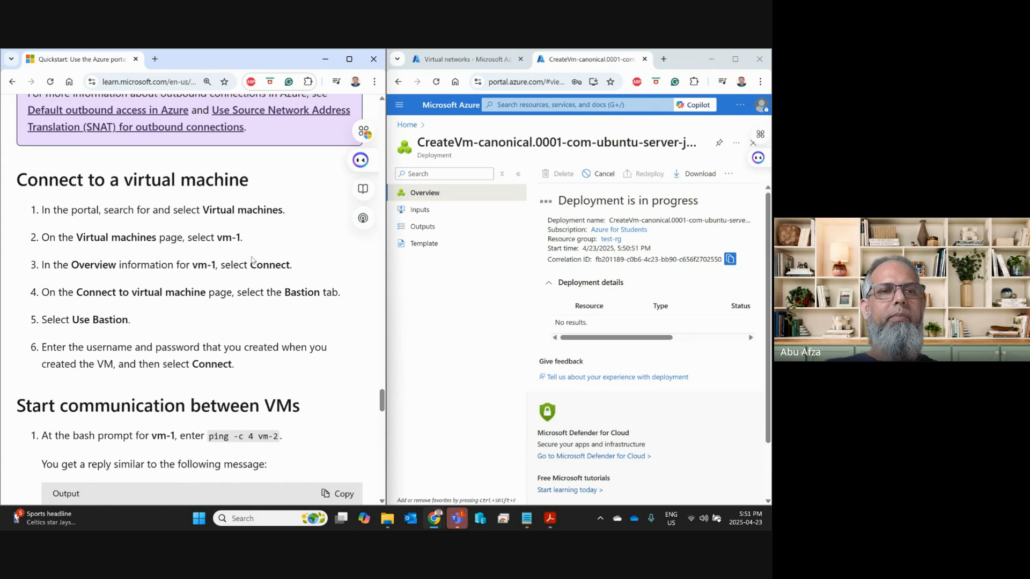
scroll(252, 260, "down", 2)
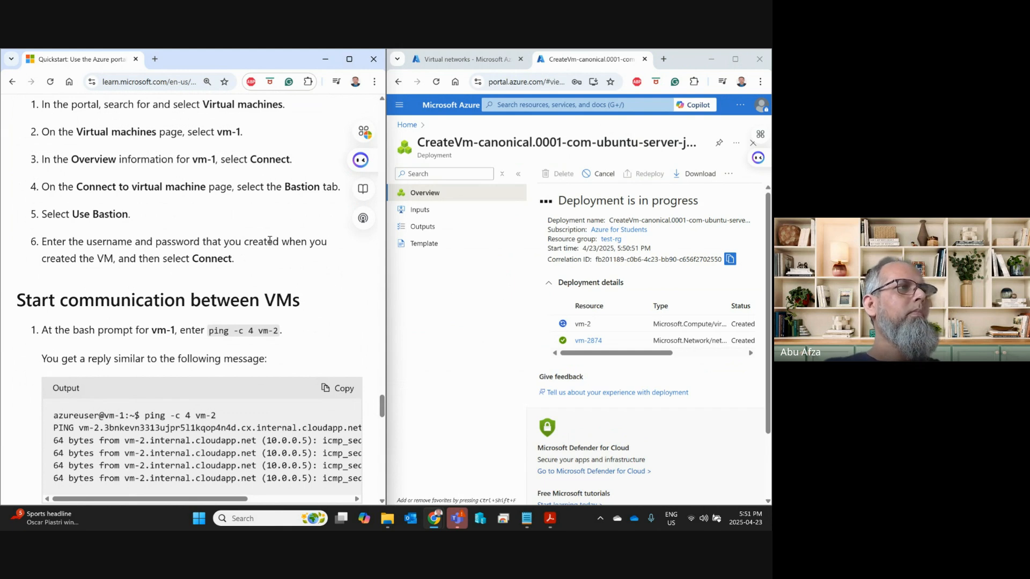
scroll(270, 241, "up", 3)
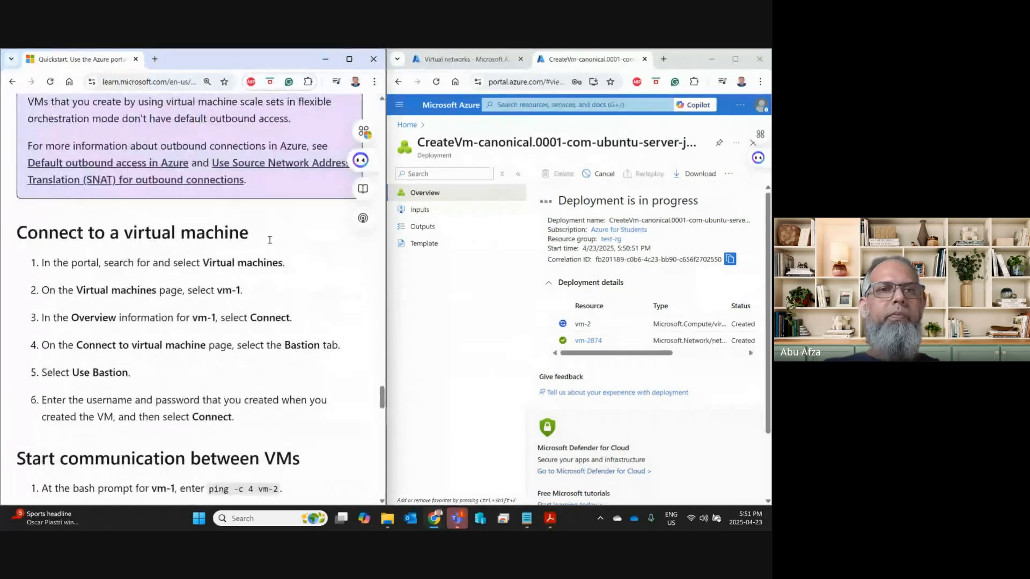
scroll(271, 243, "down", 2)
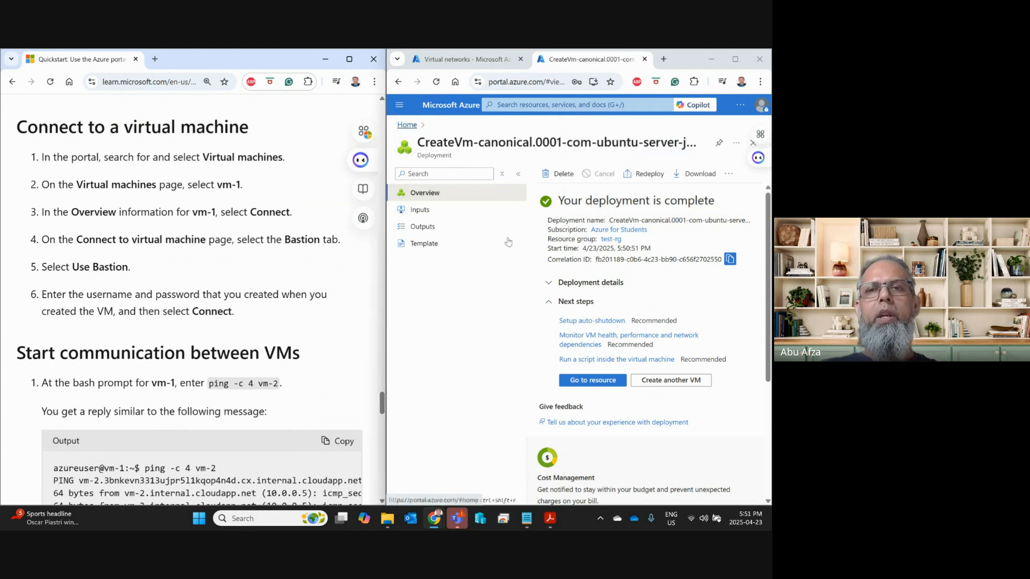
left_click(490, 174)
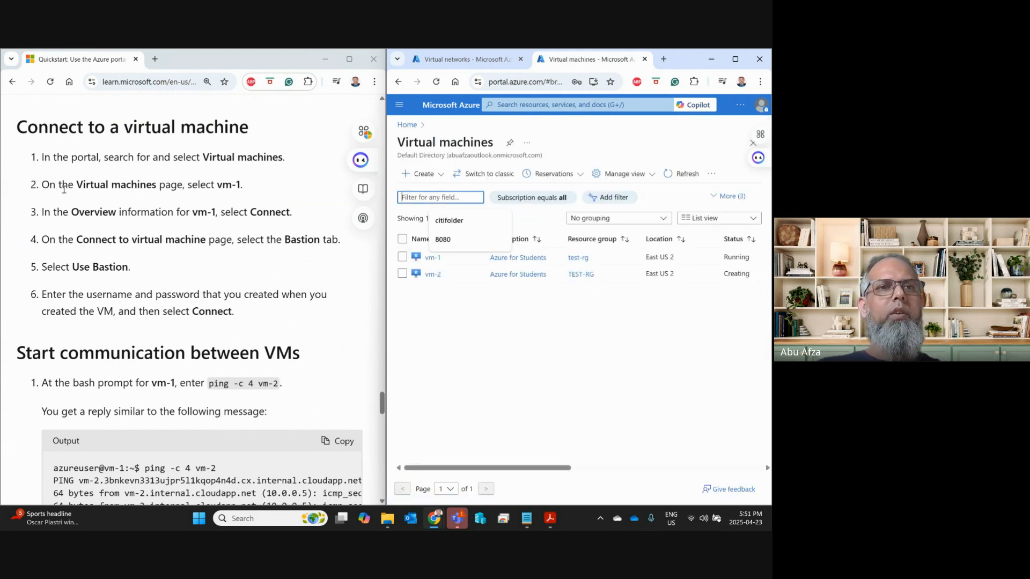
left_click(496, 336)
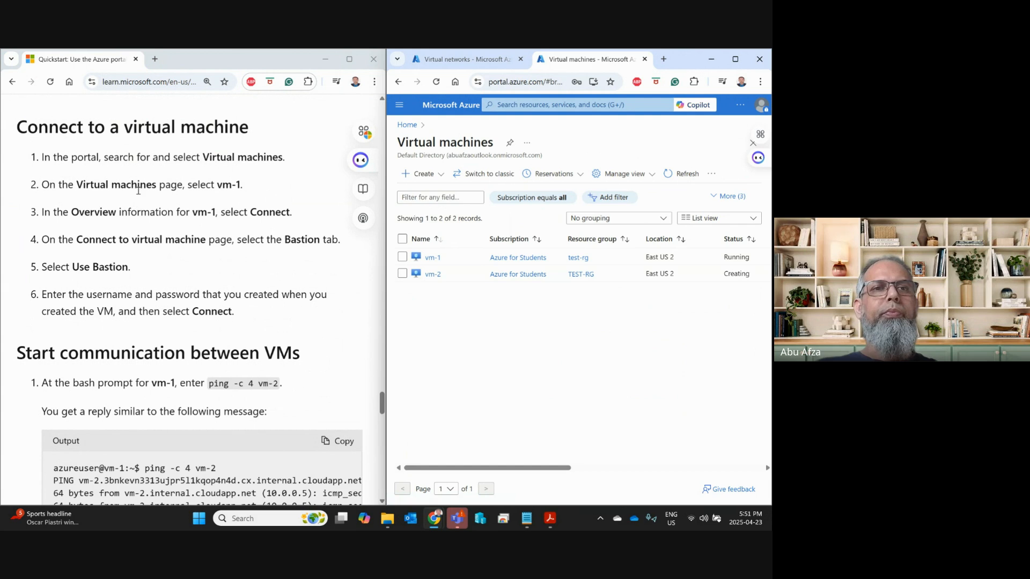
left_click(431, 259)
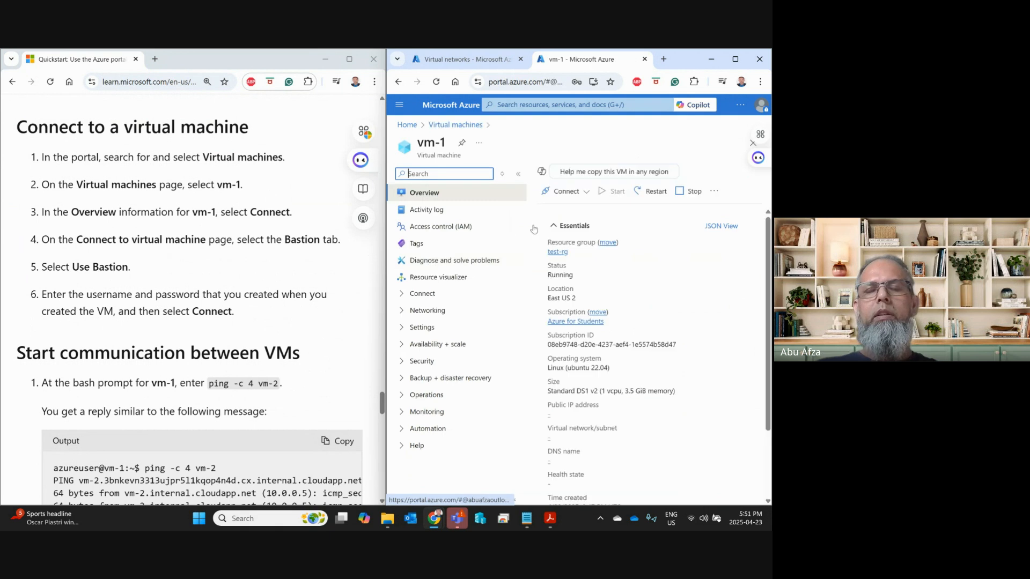
left_click(563, 192)
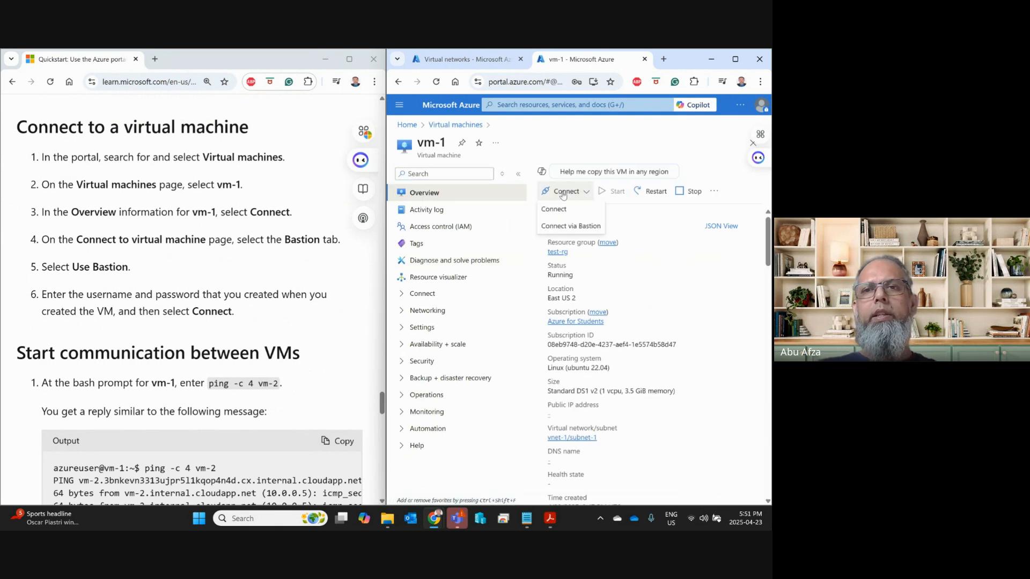
left_click(573, 228)
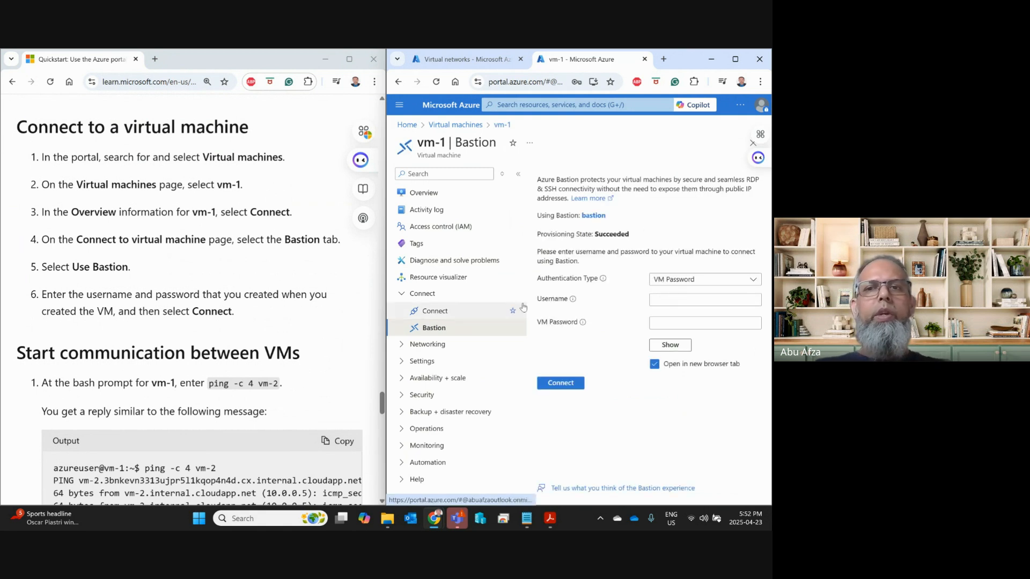
Step: Paste the VM password into vm-1's Bastion login and enter the username azureuser, copied from the Temp.txt notes in Notepad
left_click(672, 322)
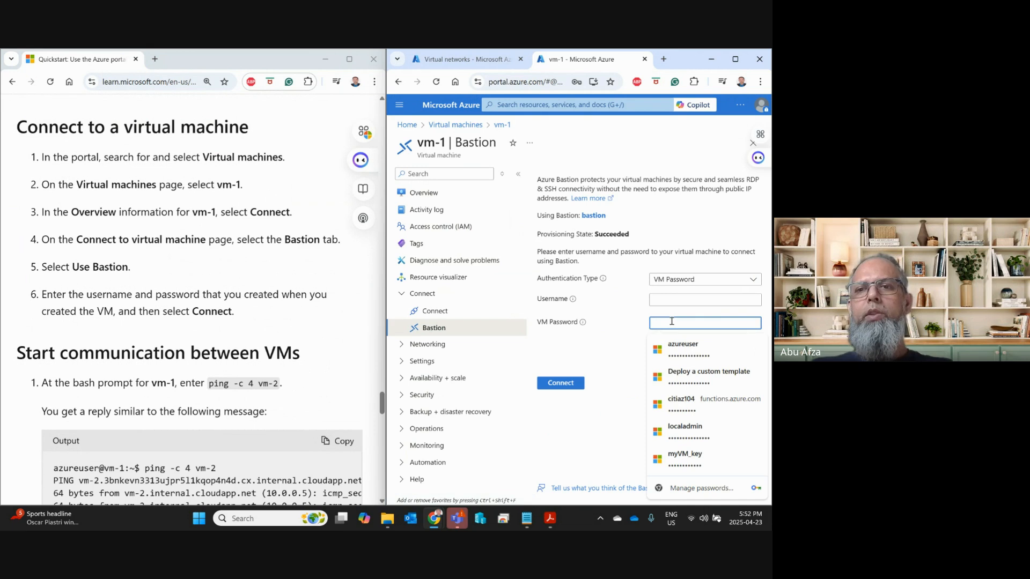
key("ctrl+v")
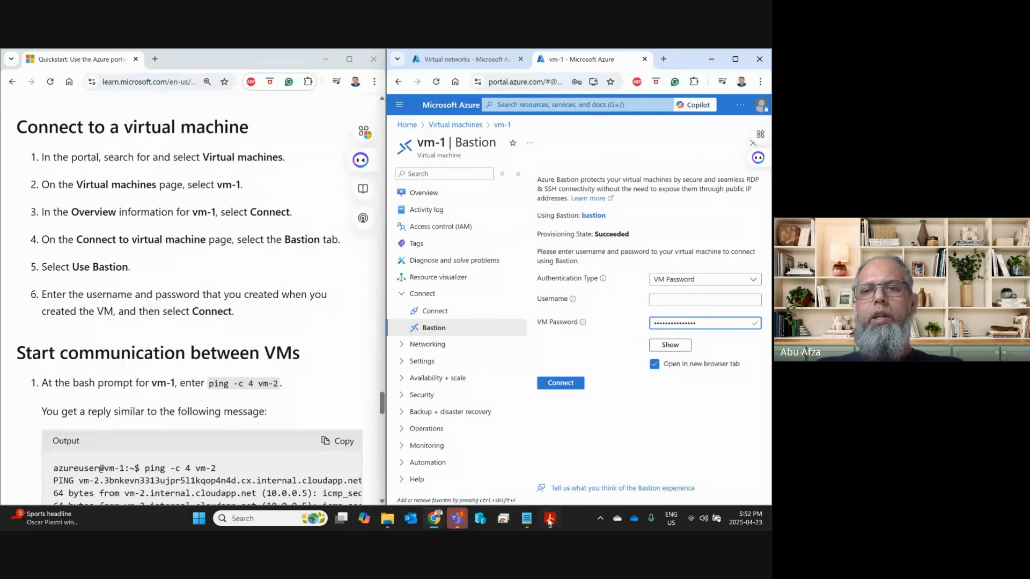
left_click(531, 521)
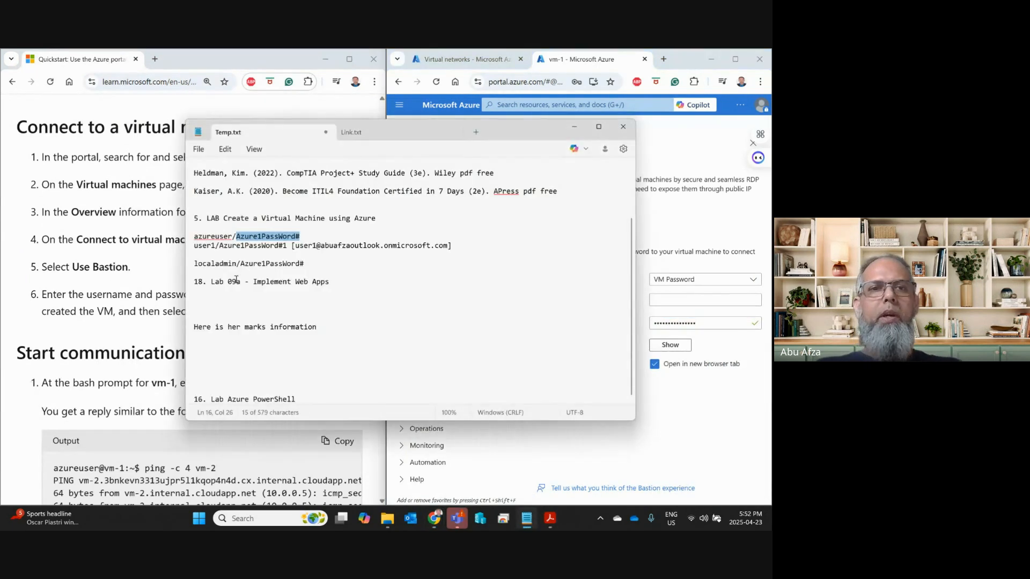
double_click(219, 240)
key("ctrl+c")
left_click(690, 300)
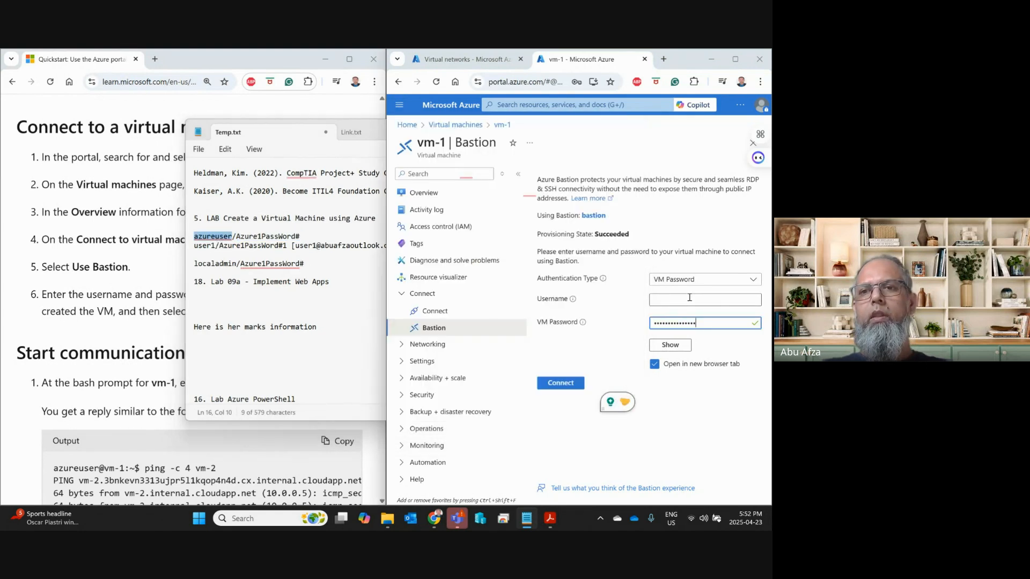
key("ctrl+v")
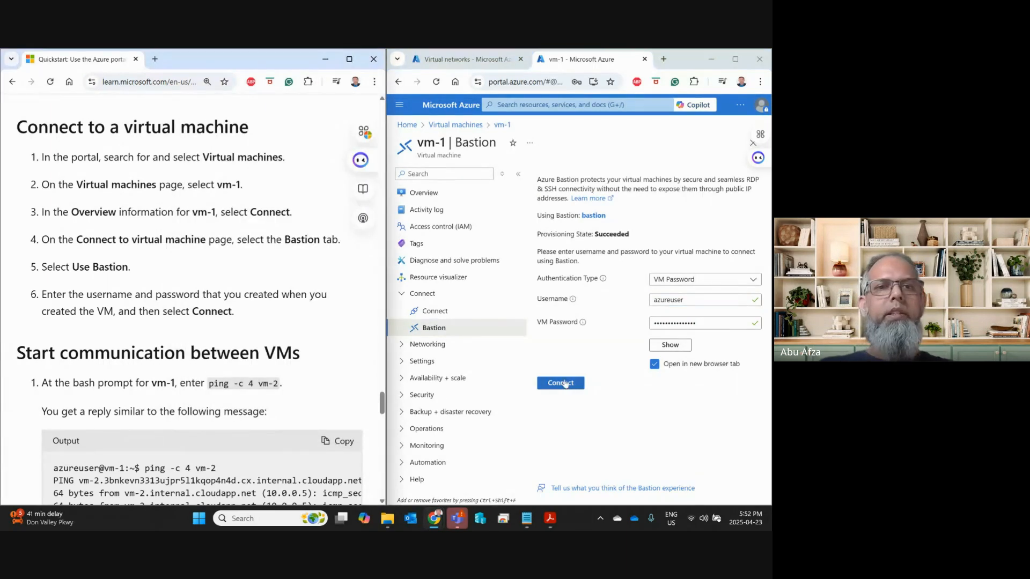
Step: Connect to vm-1 through Bastion in a new browser tab and allow the session to access the clipboard
left_click(565, 383)
left_click(564, 384)
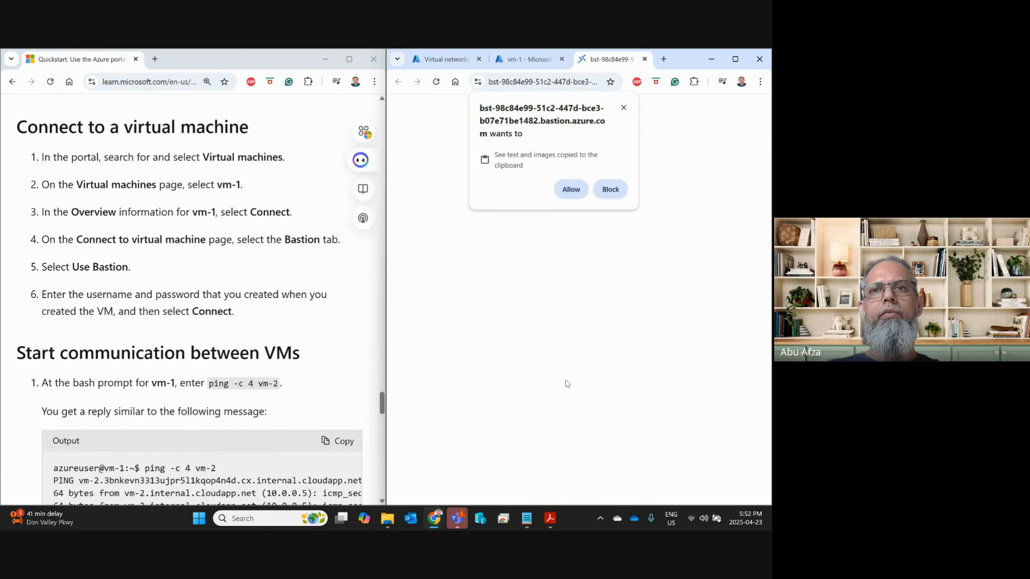
left_click(574, 191)
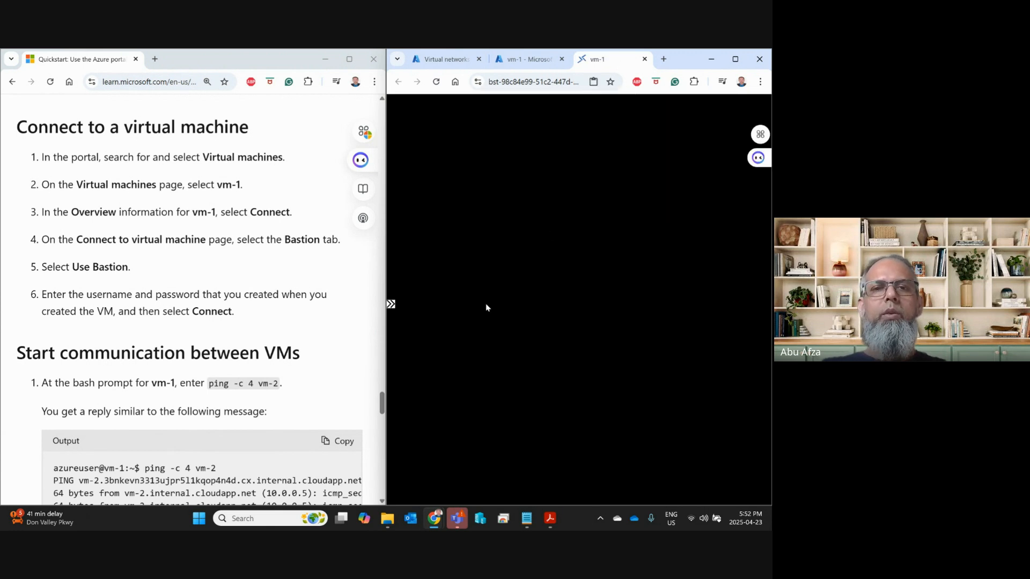
Step: Copy the command ping -c 4 vm-2 from the article and run it at vm-1's bash prompt
scroll(229, 313, "down", 2)
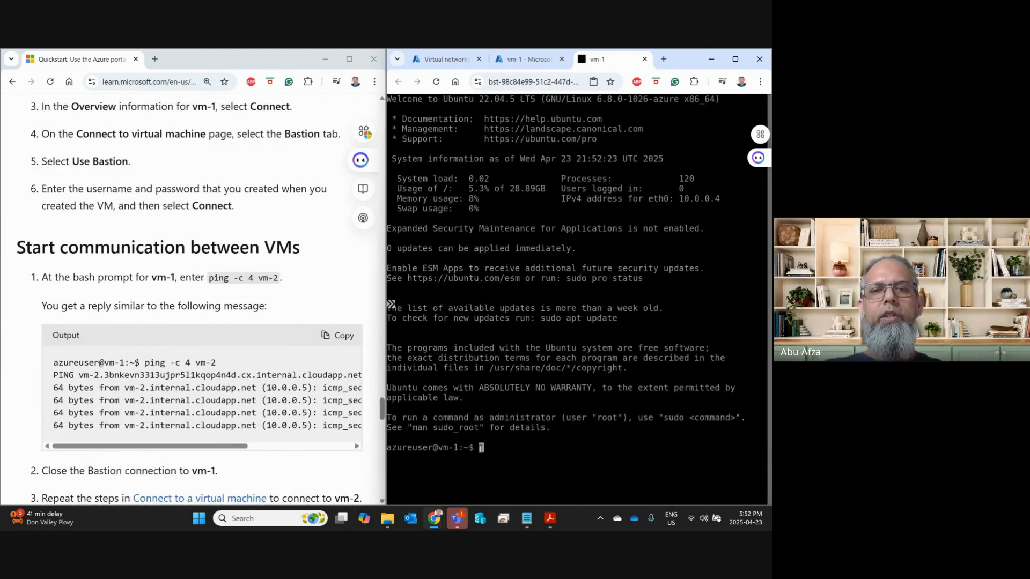
left_click_drag(143, 363, 217, 367)
key("ctrl+c")
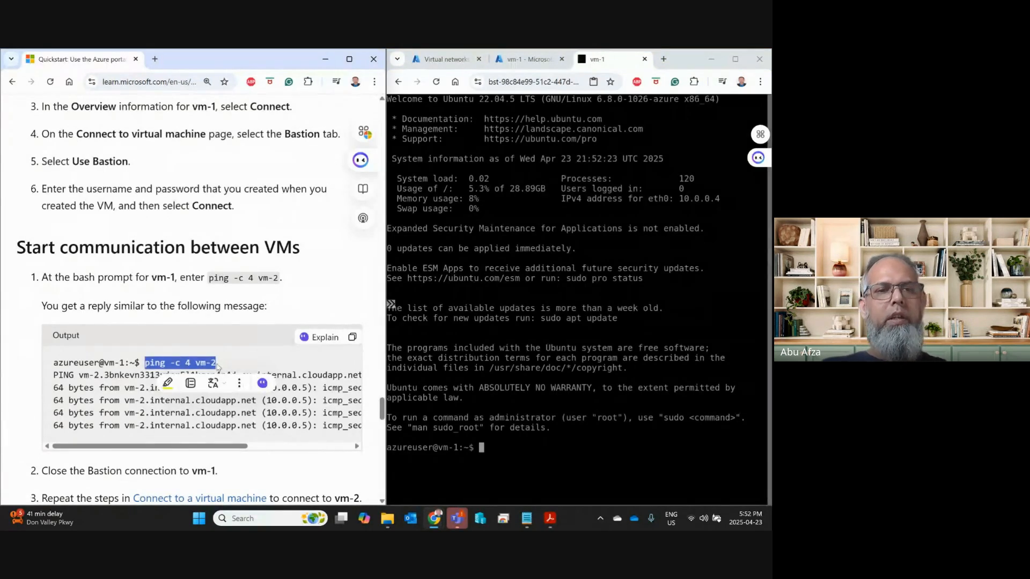
left_click(485, 448)
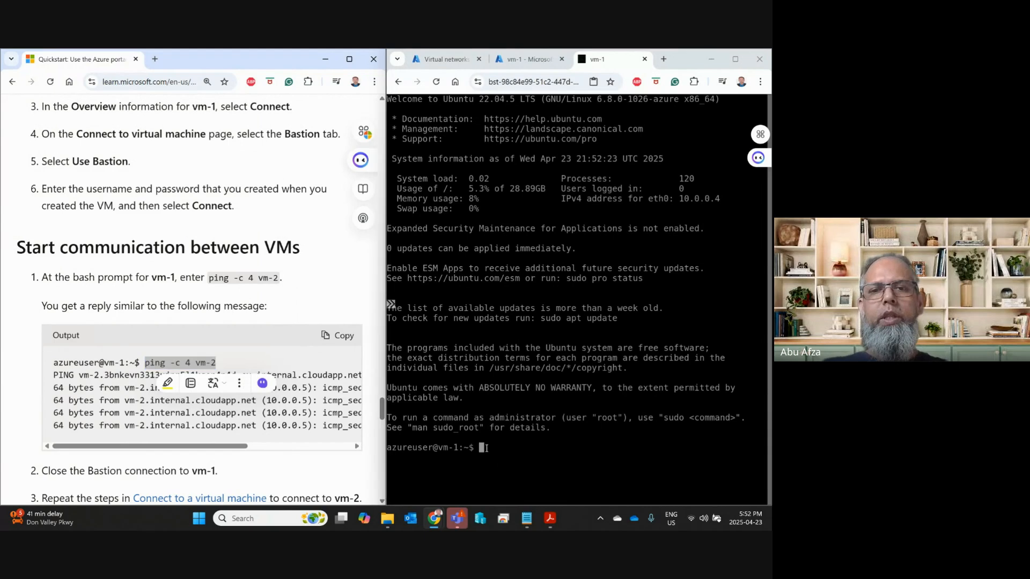
key("ctrl+v")
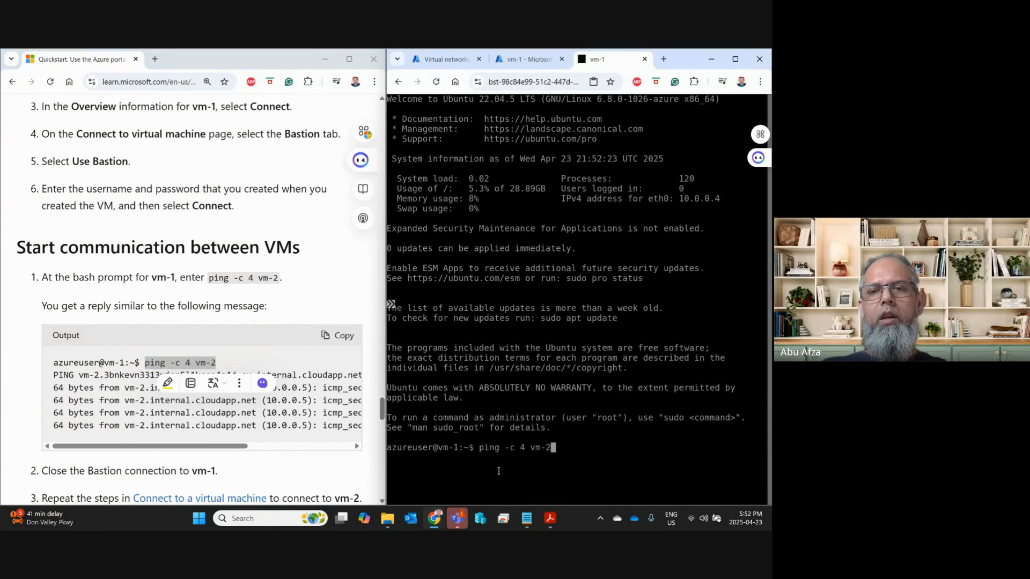
key("Return")
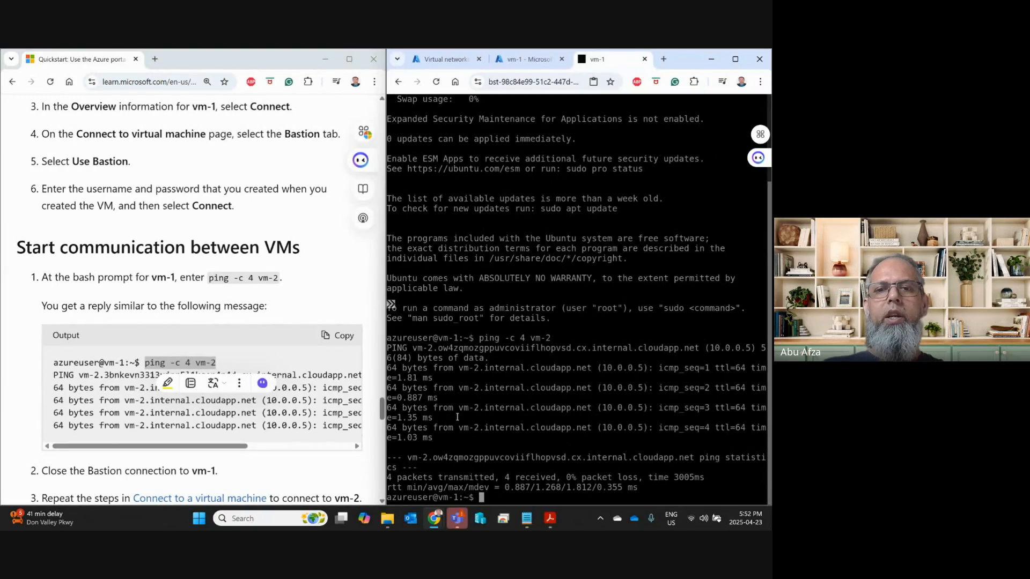
Step: Following the article's next instructions, open vm-2 from the virtual machines list in the portal and choose to connect via Bastion
scroll(229, 444, "down", 5)
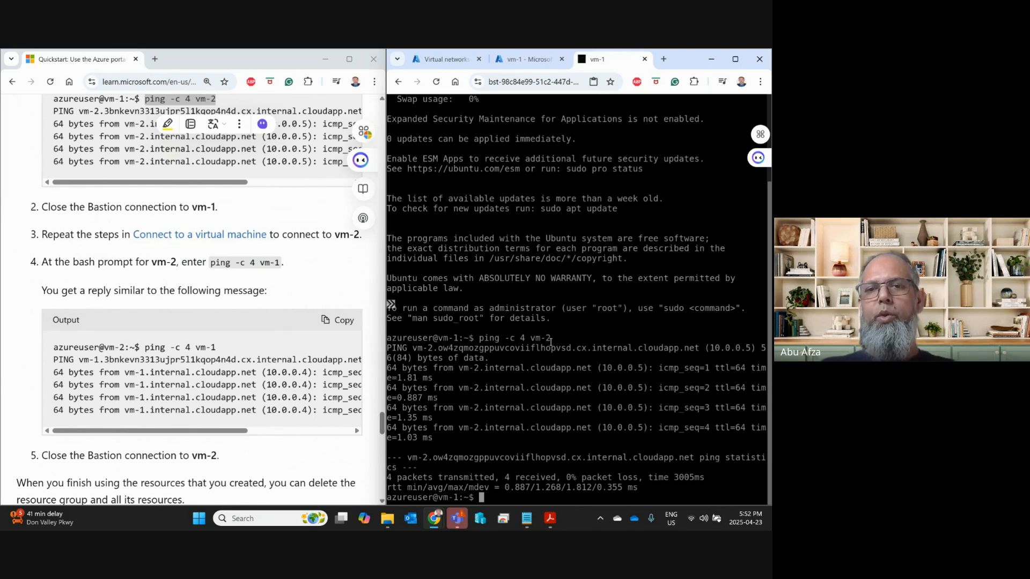
left_click_drag(437, 438, 388, 362)
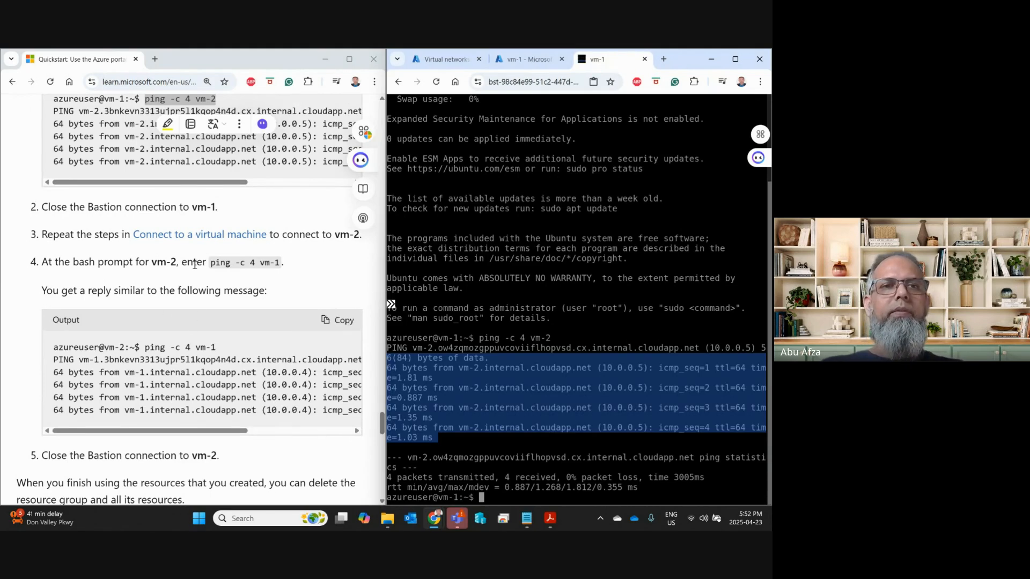
left_click(523, 58)
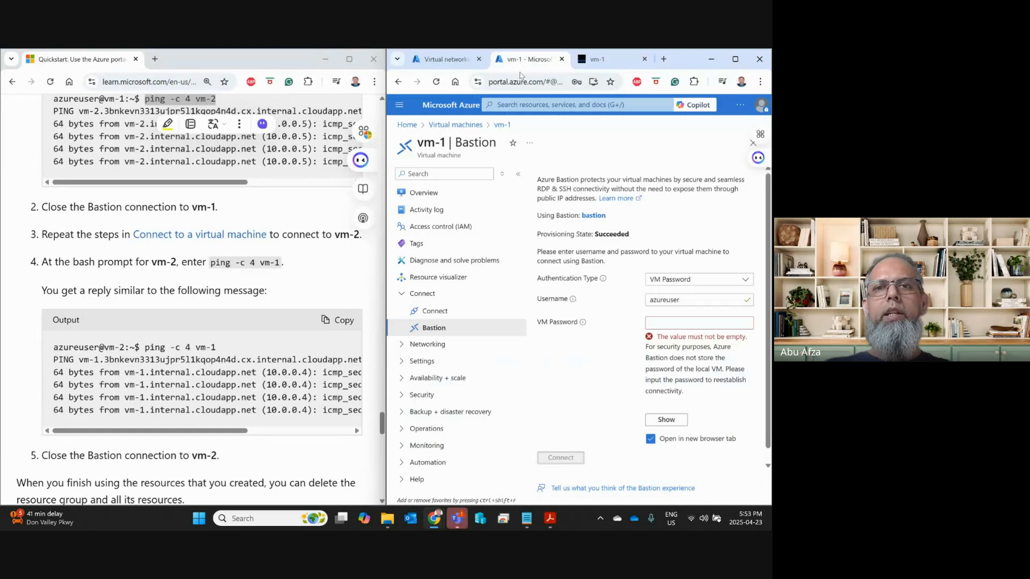
left_click(456, 124)
left_click(433, 275)
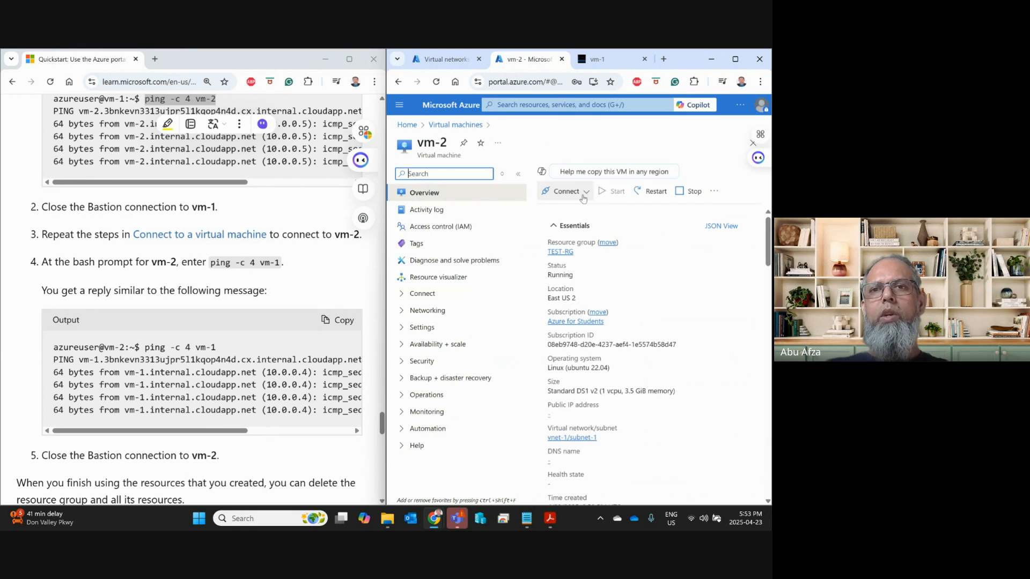
left_click(586, 192)
left_click(582, 225)
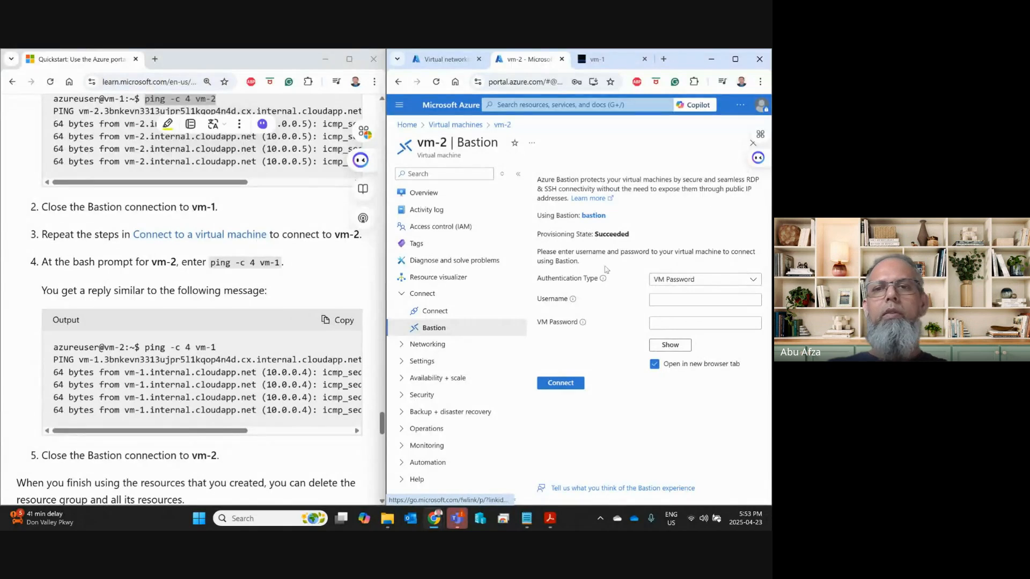
Step: Enter the username azureuser and the VM password from the Temp.txt notes in vm-2's Bastion login, and connect in a new browser tab
left_click(663, 302)
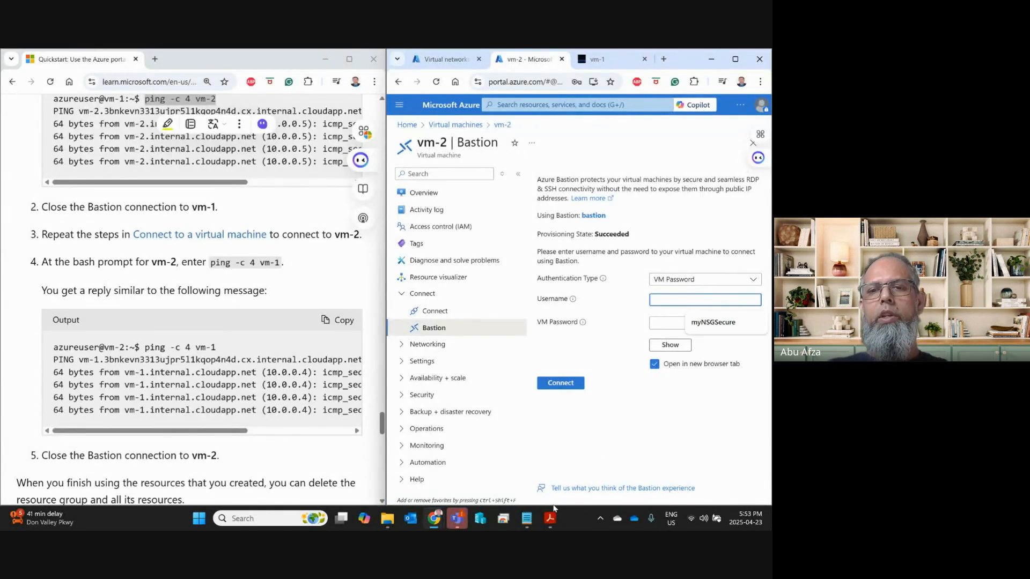
left_click(526, 518)
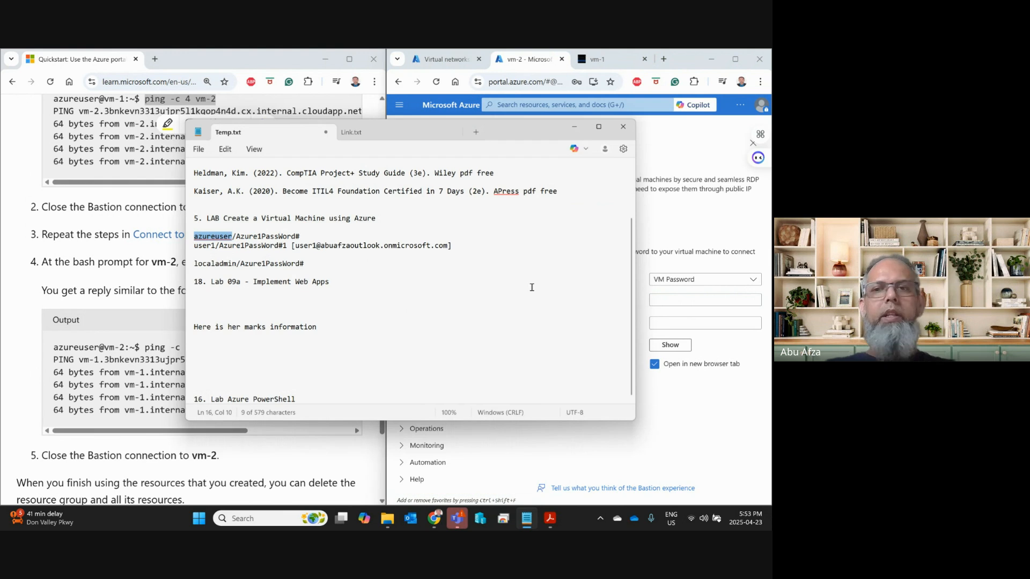
left_click(690, 298)
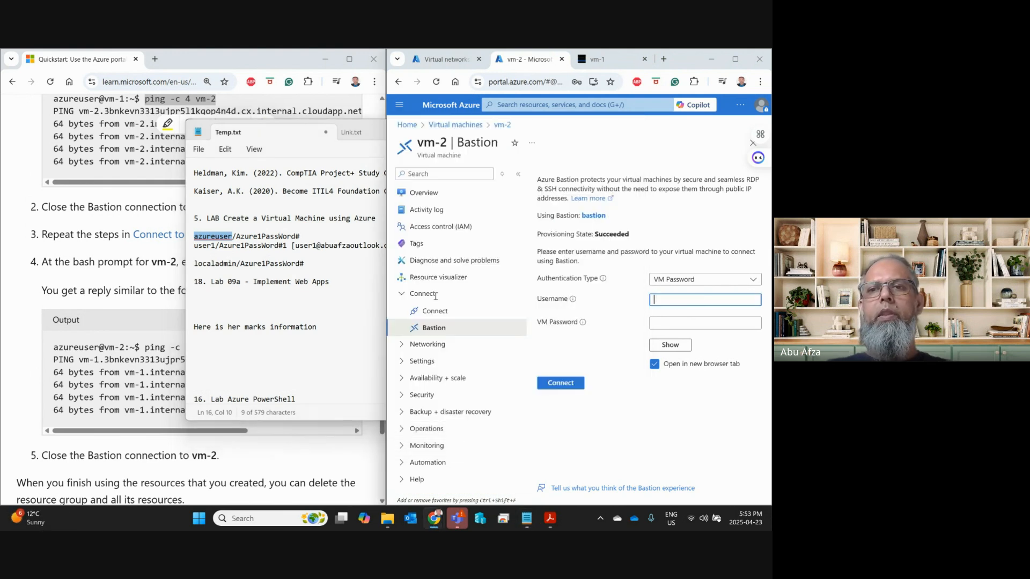
type("azureuser")
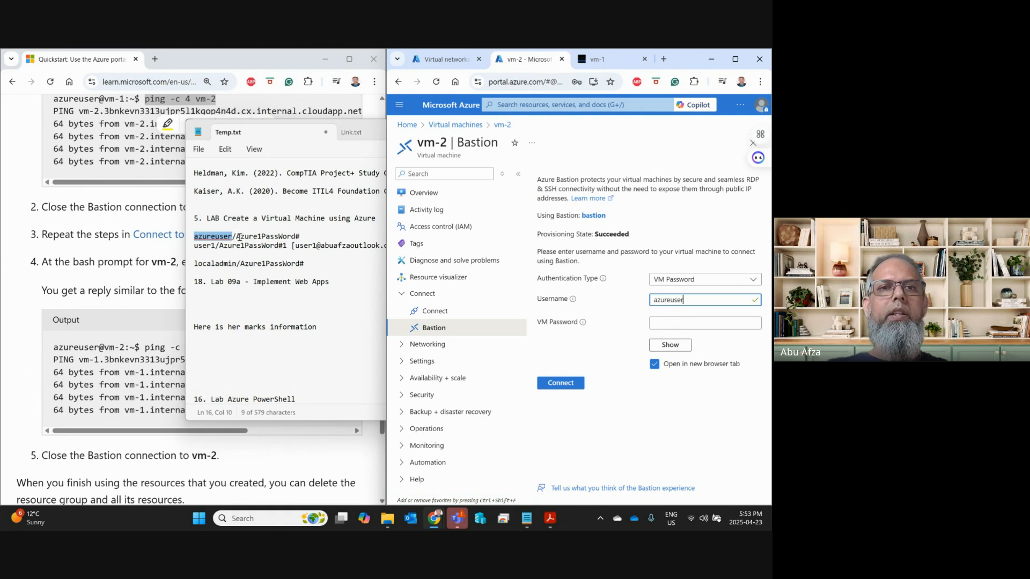
left_click(239, 238)
left_click_drag(253, 236, 301, 233)
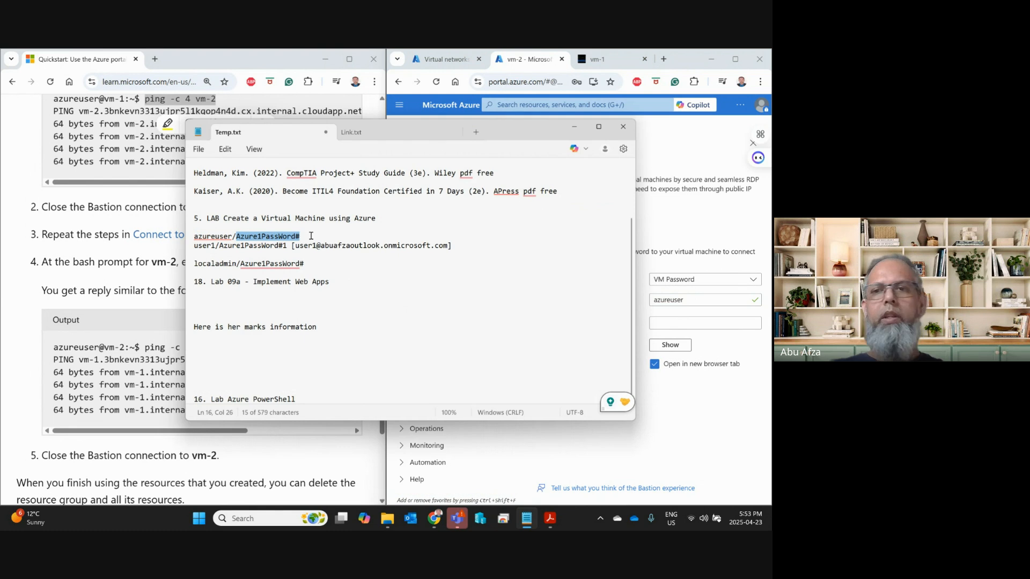
left_click(691, 323)
key("ctrl+v")
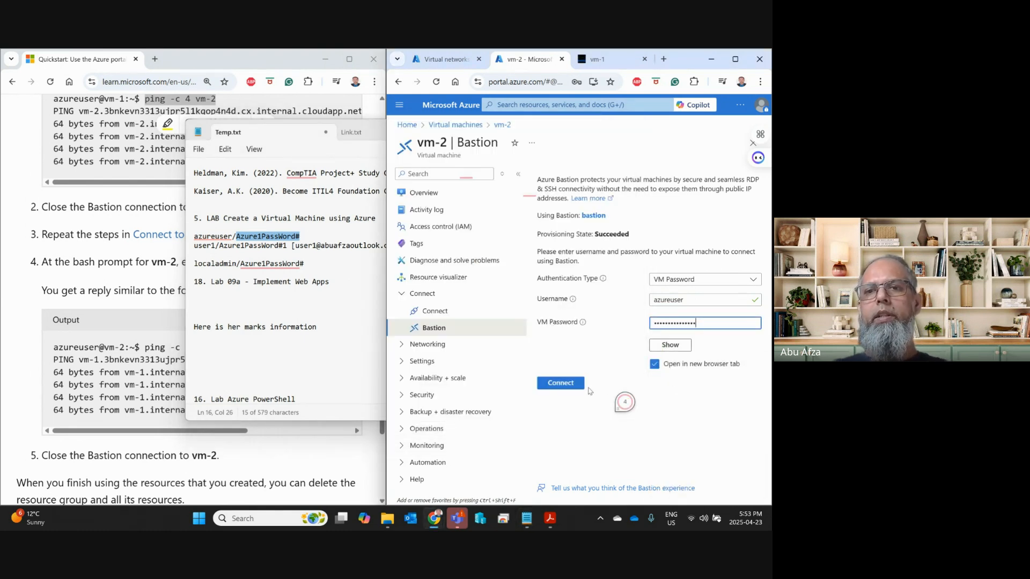
left_click(560, 383)
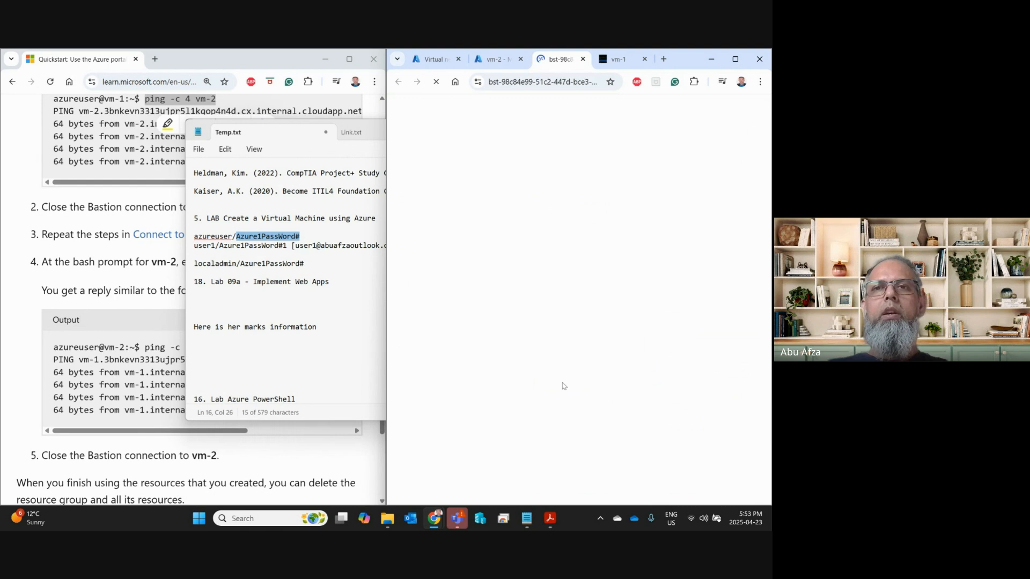
Step: Copy the command ping -c 4 vm-1 from the article and run it at vm-2's bash prompt
left_click(280, 60)
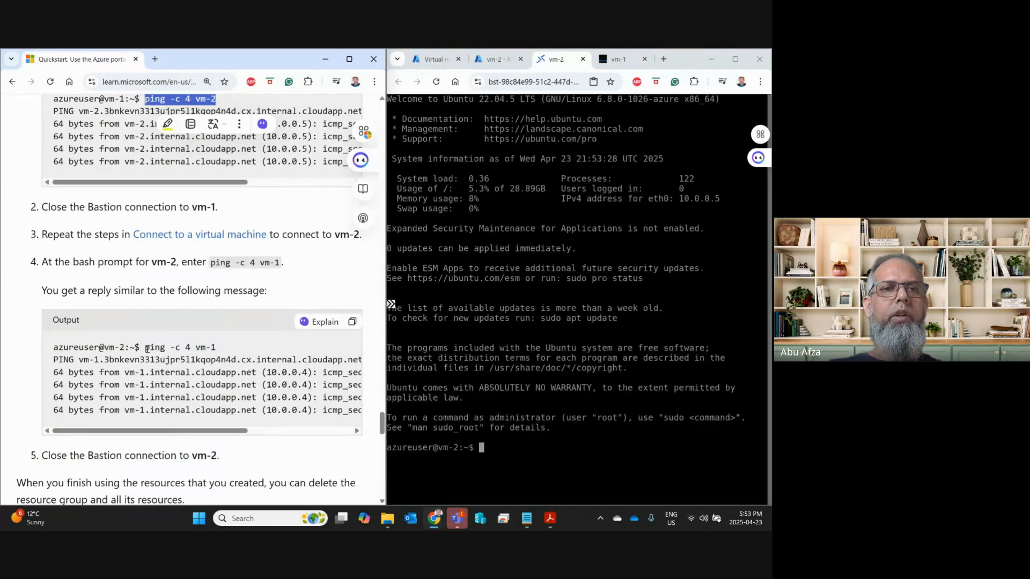
left_click_drag(145, 348, 216, 347)
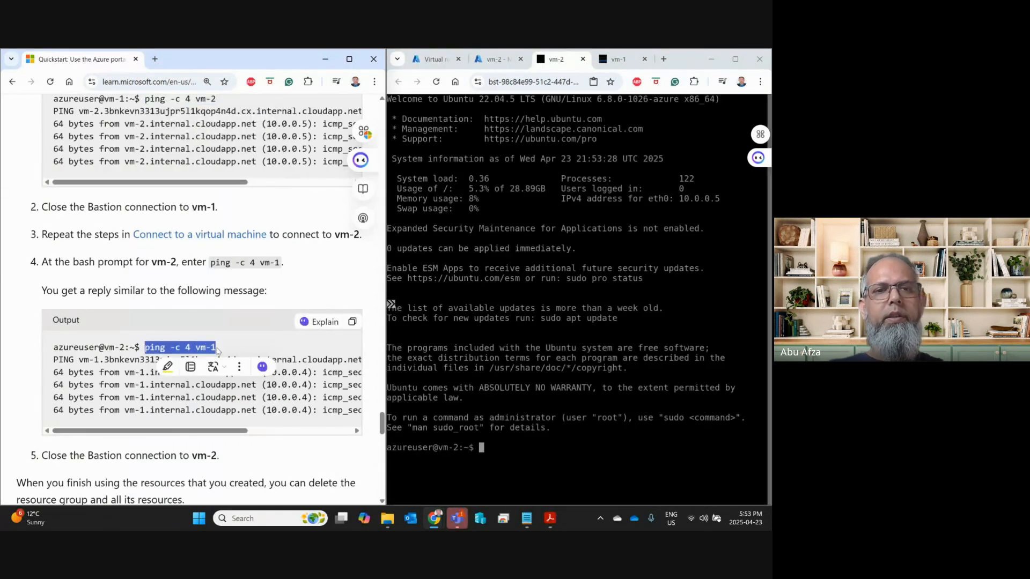
left_click(498, 451)
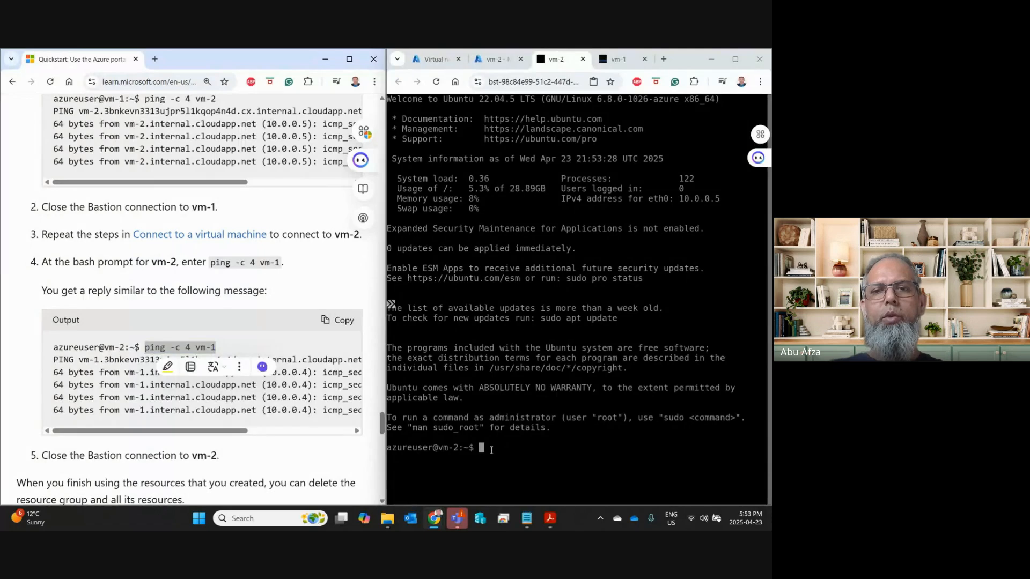
type("ping -c 4 vm-1")
key("Return")
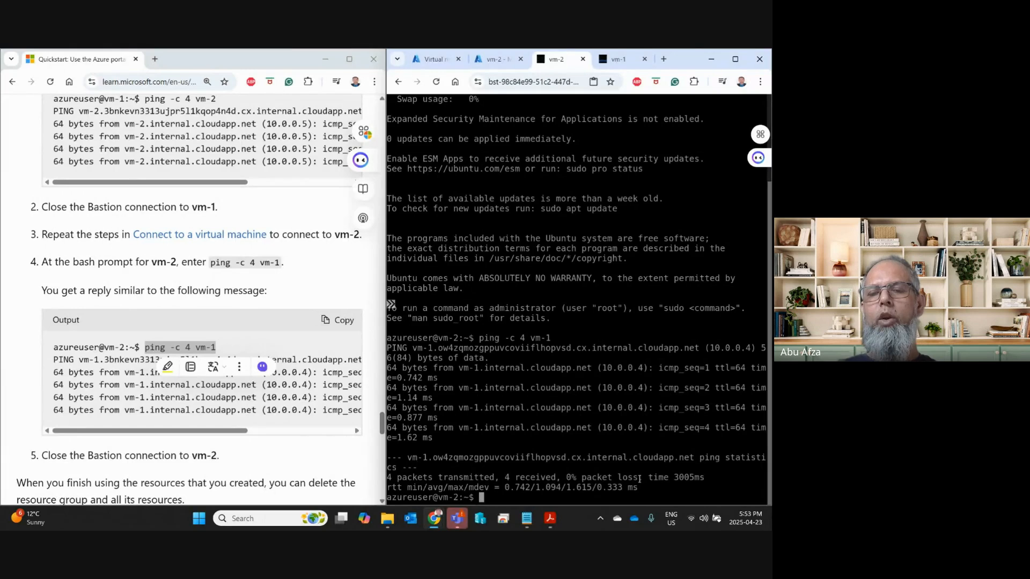
Step: Read the article's cleanup instructions and close the vm-2 and vm-1 Bastion sessions along with the vm-2 portal page
scroll(269, 464, "down", 4)
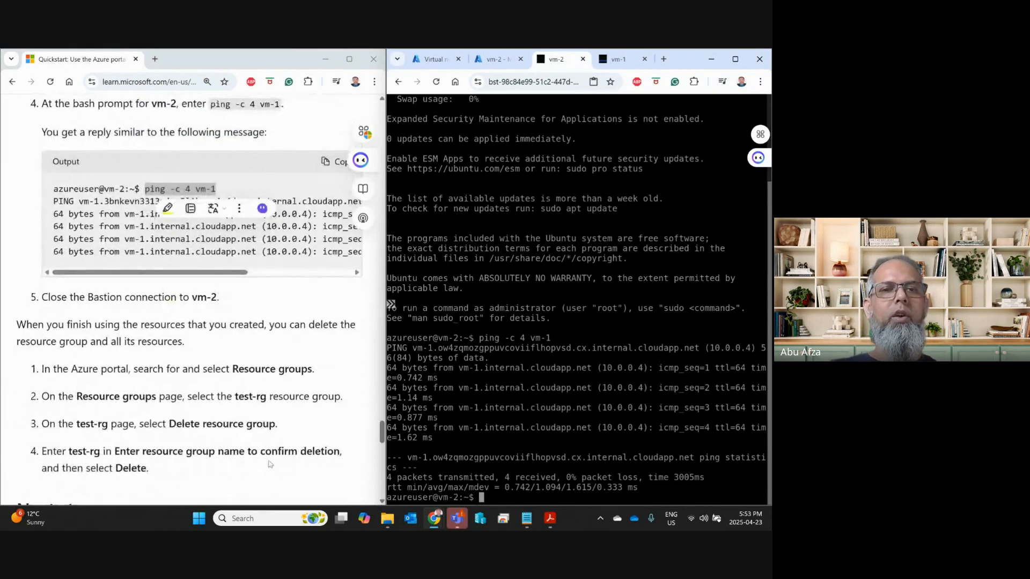
scroll(270, 464, "down", 1)
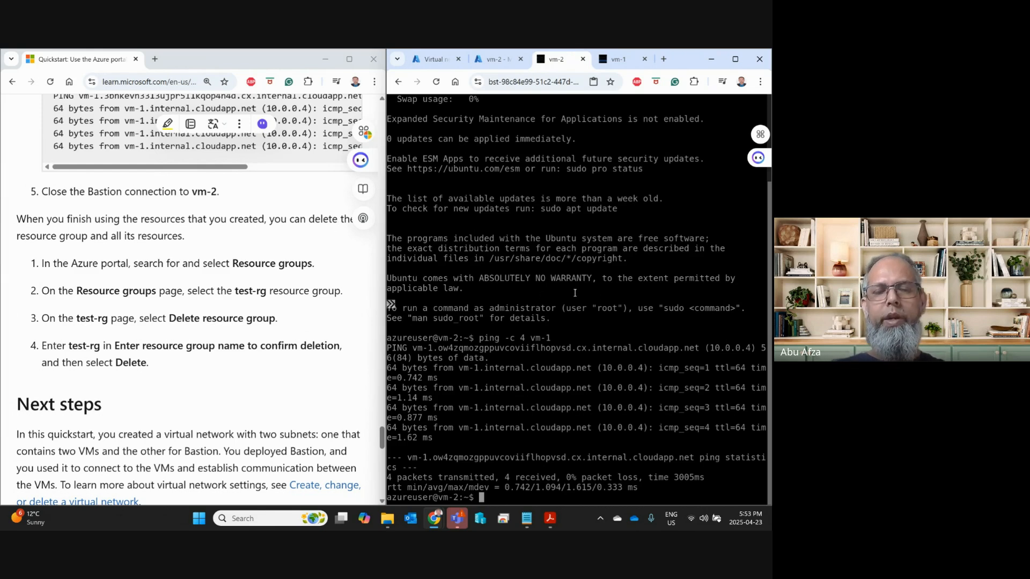
scroll(574, 290, "up", 3)
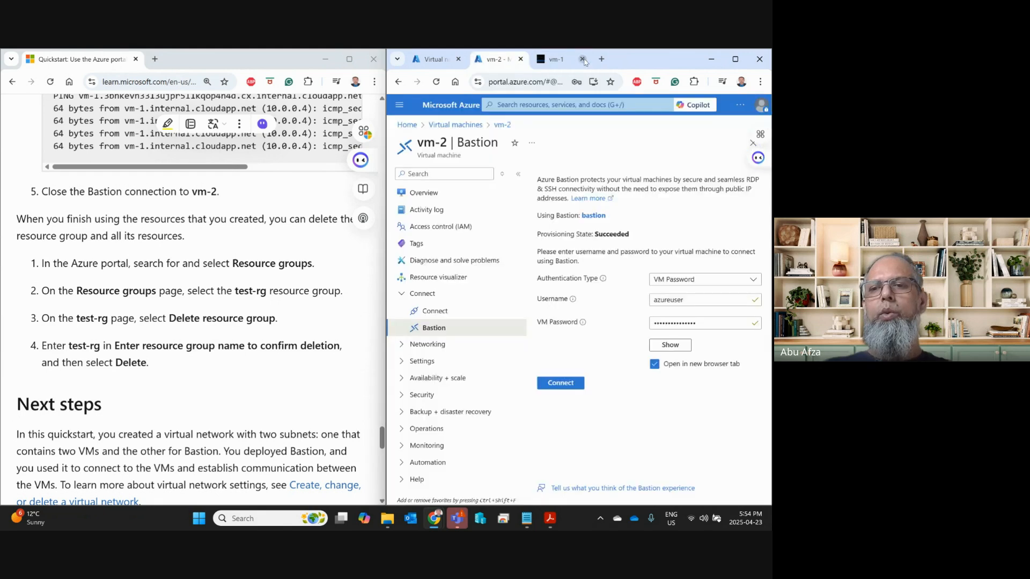
left_click(583, 59)
left_click(569, 61)
left_click(582, 59)
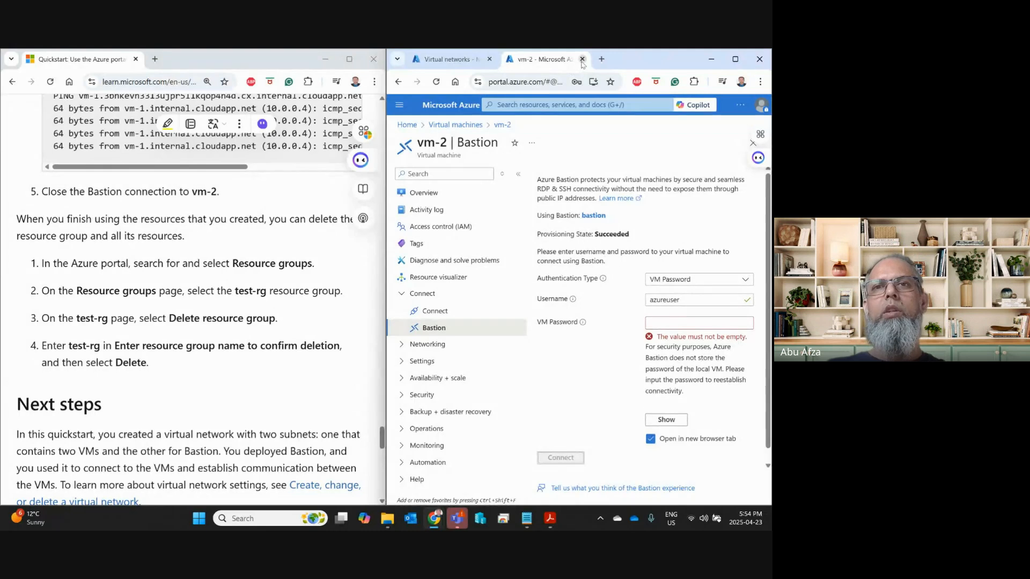
left_click(582, 60)
Step: From the Azure home page, open the test-rg resource group in the resource groups list, with the browser window maximized
left_click(408, 125)
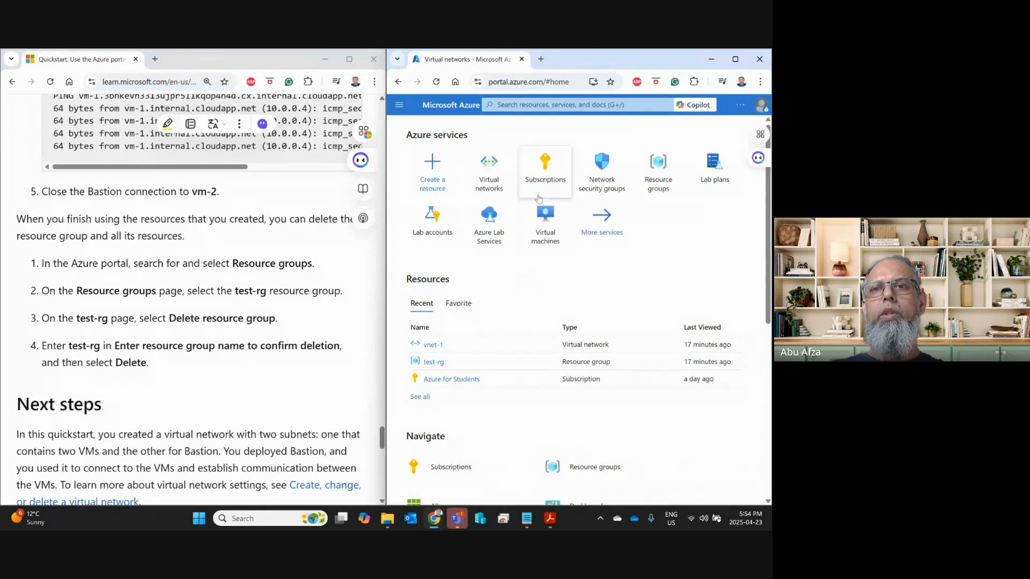
left_click(658, 164)
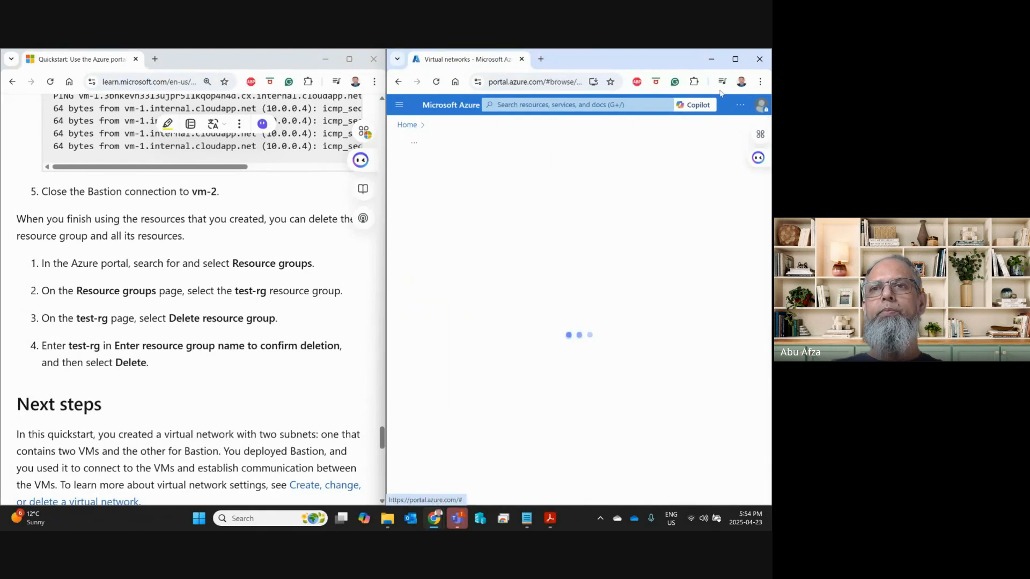
left_click(735, 59)
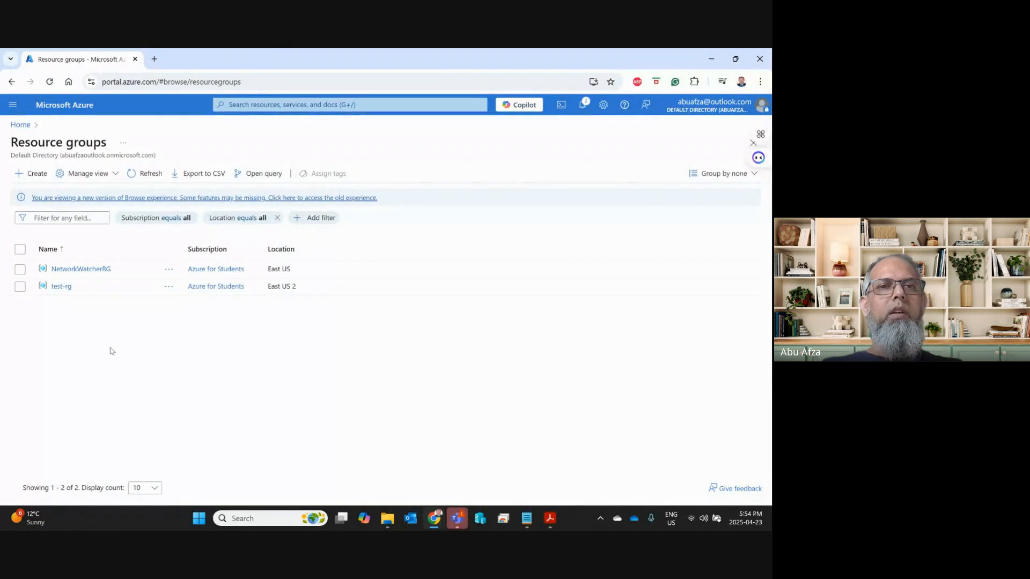
left_click(61, 286)
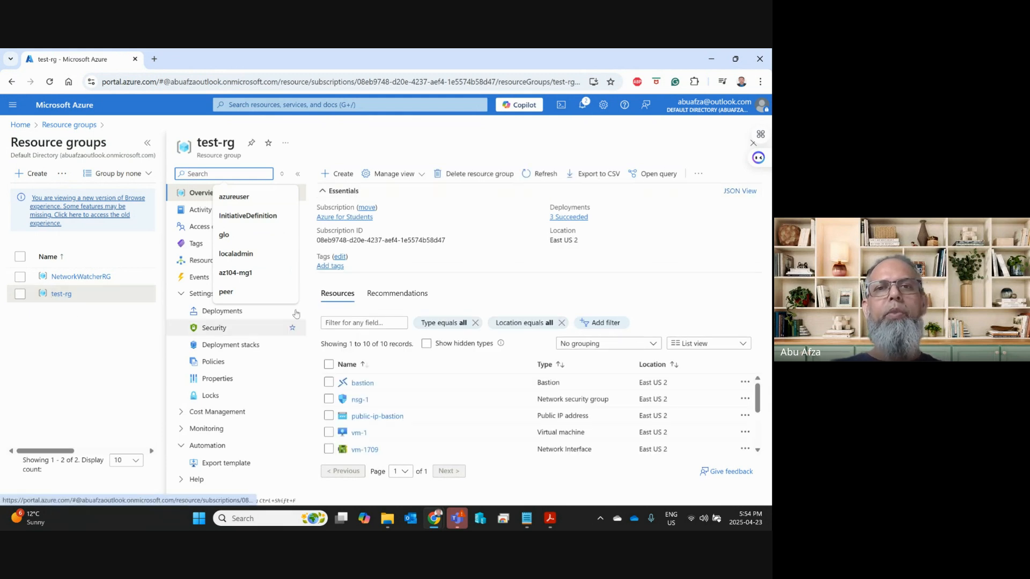
Step: Delete the test-rg resource group with force delete for its virtual machines, confirming with the name test-rg, and check the portal notifications
left_click(495, 177)
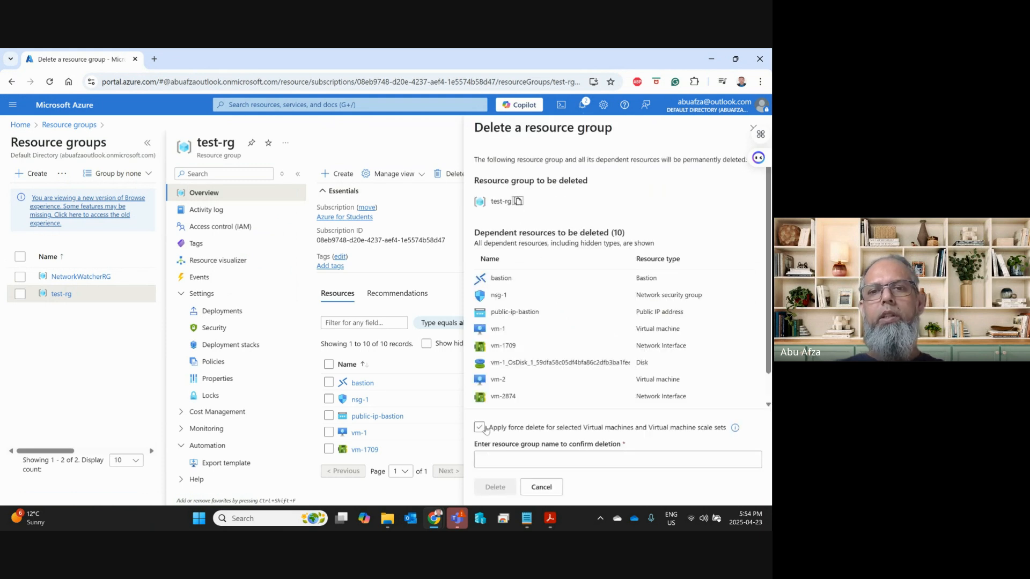
left_click(479, 427)
left_click(507, 458)
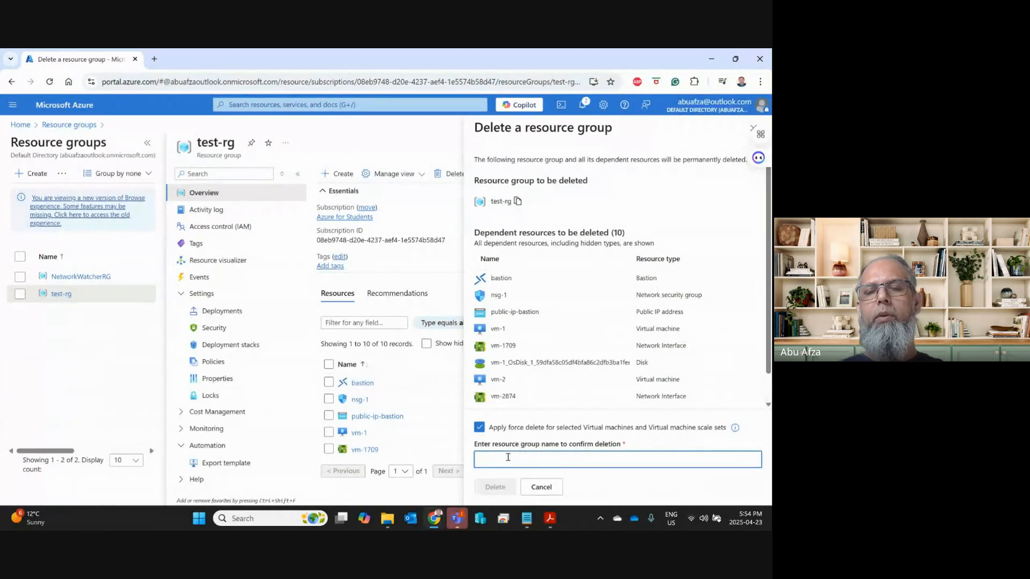
type("test-rg")
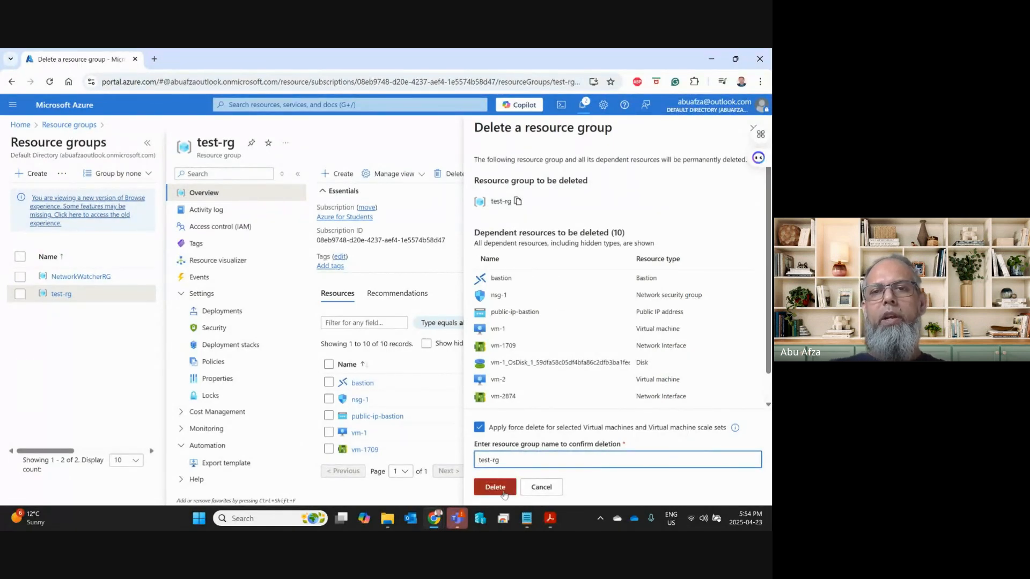
left_click(495, 487)
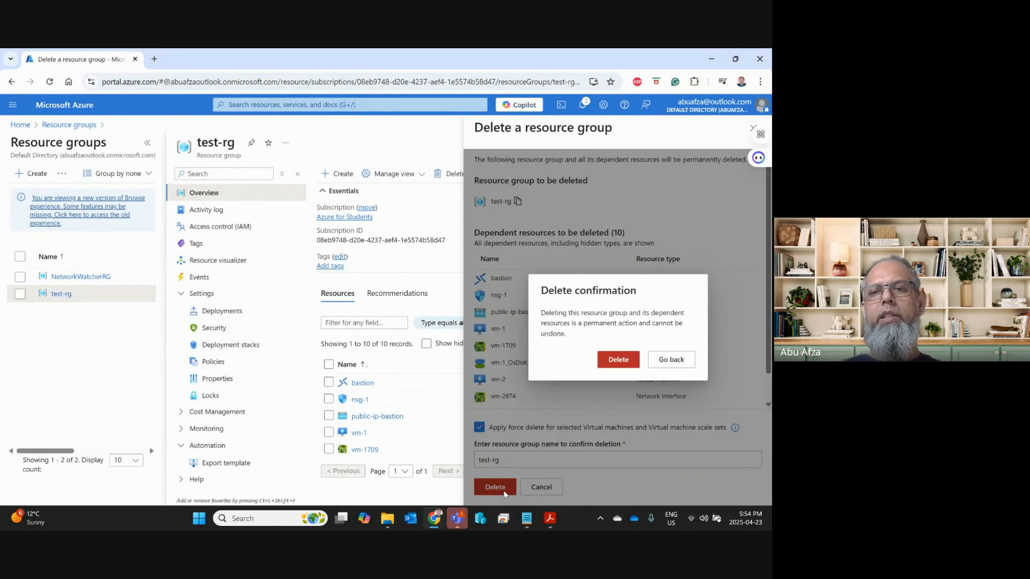
left_click(609, 365)
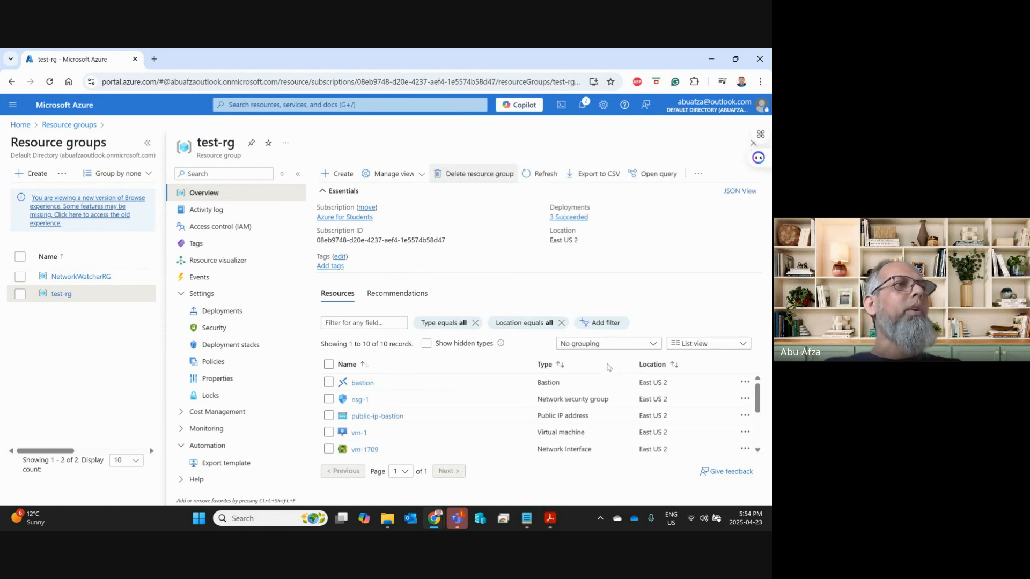
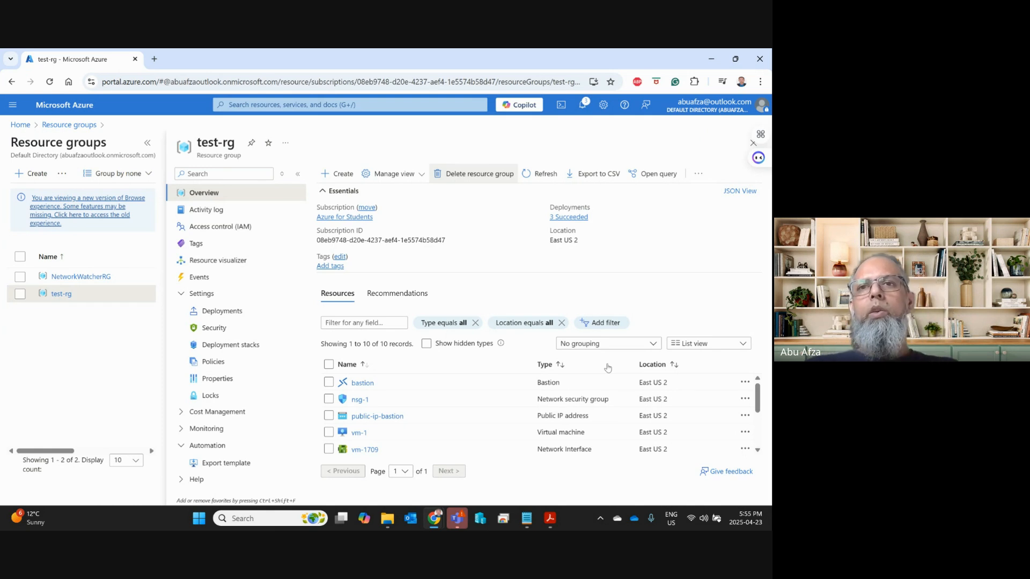
left_click(583, 107)
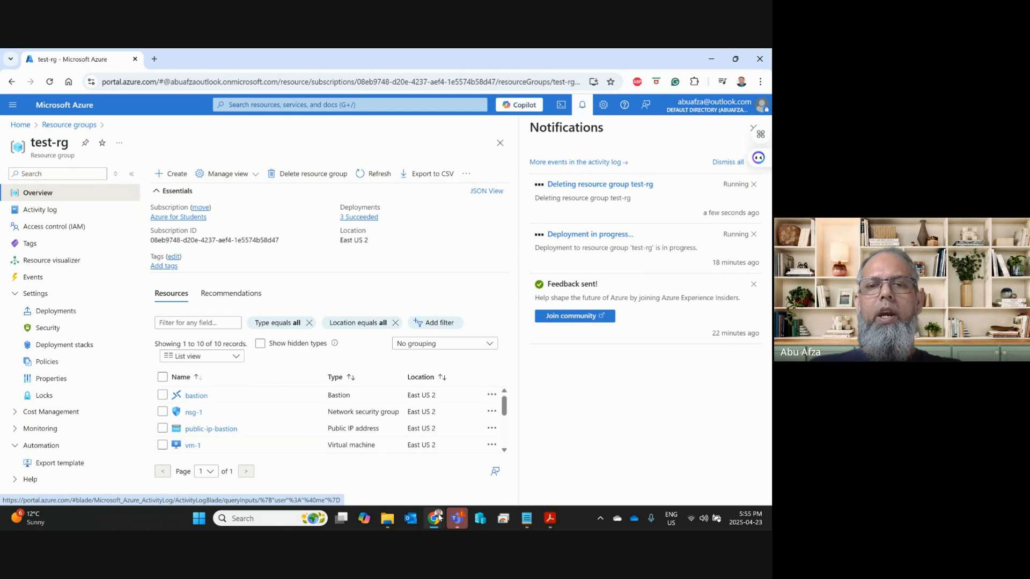
Step: Switch back to the Microsoft Learn quickstart article, maximize its window and look back through its VM communication and cleanup sections
mouse_move(435, 517)
left_click(377, 464)
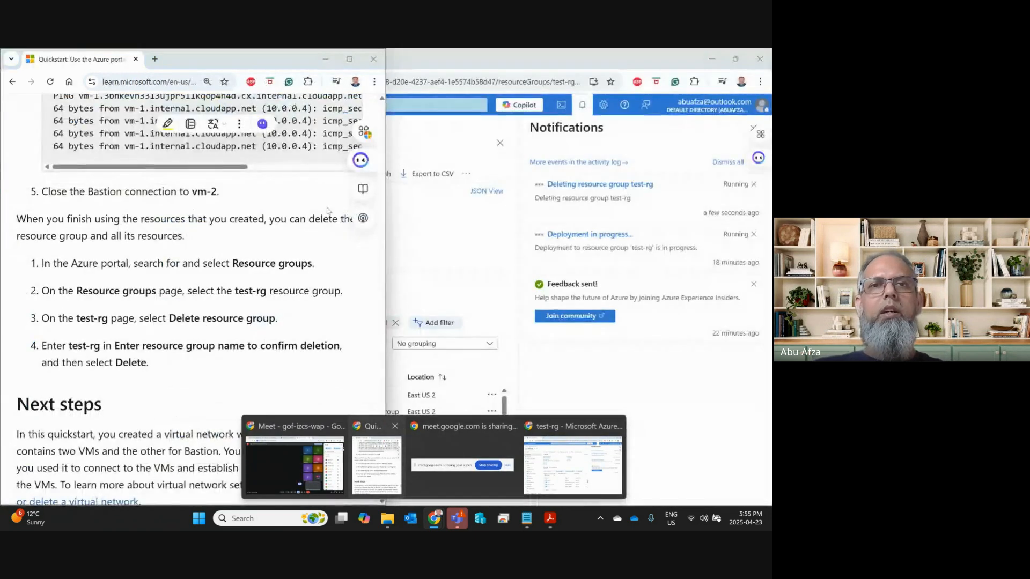
left_click(350, 59)
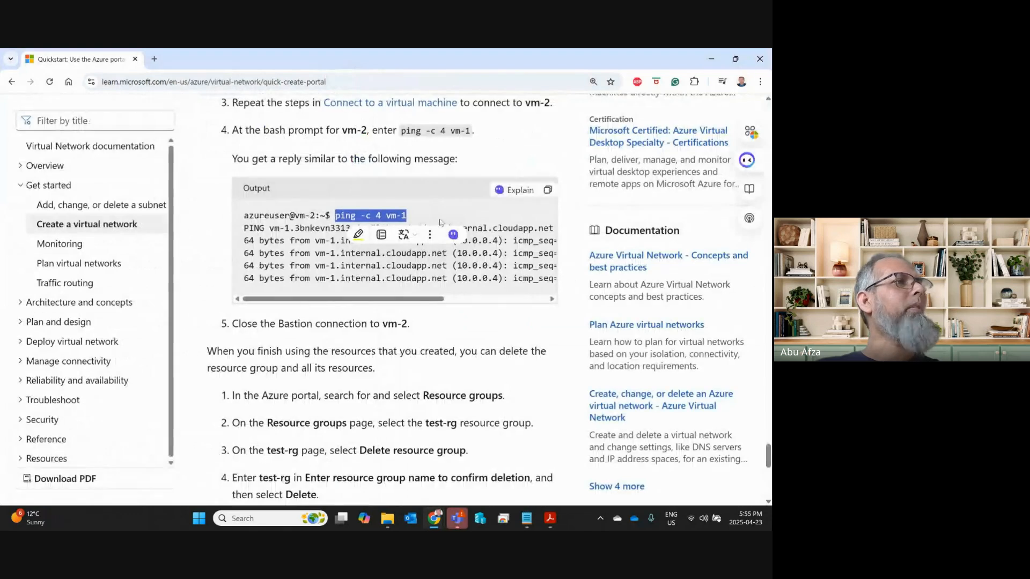
left_click(539, 336)
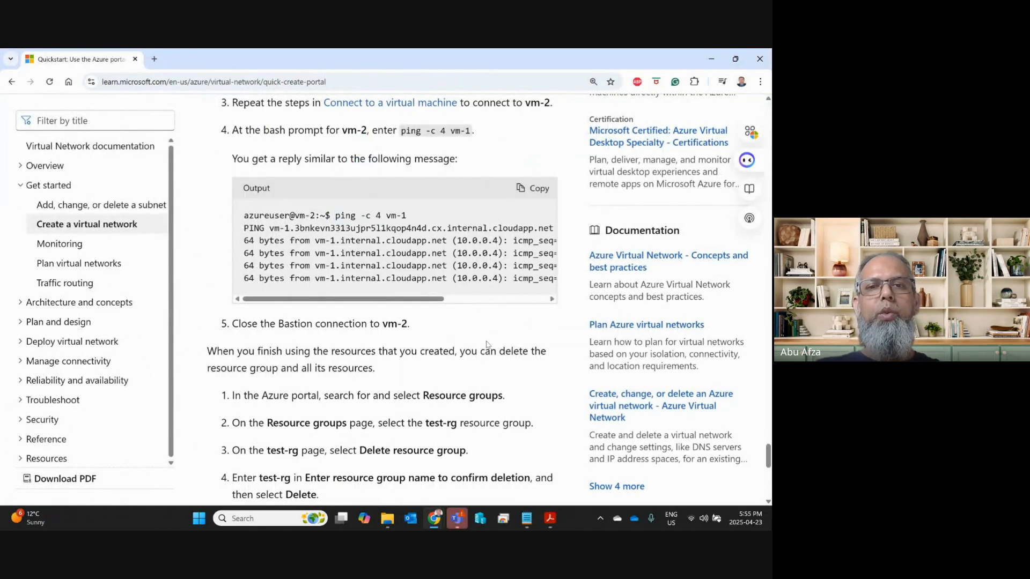
scroll(488, 344, "down", 3)
scroll(488, 343, "up", 20)
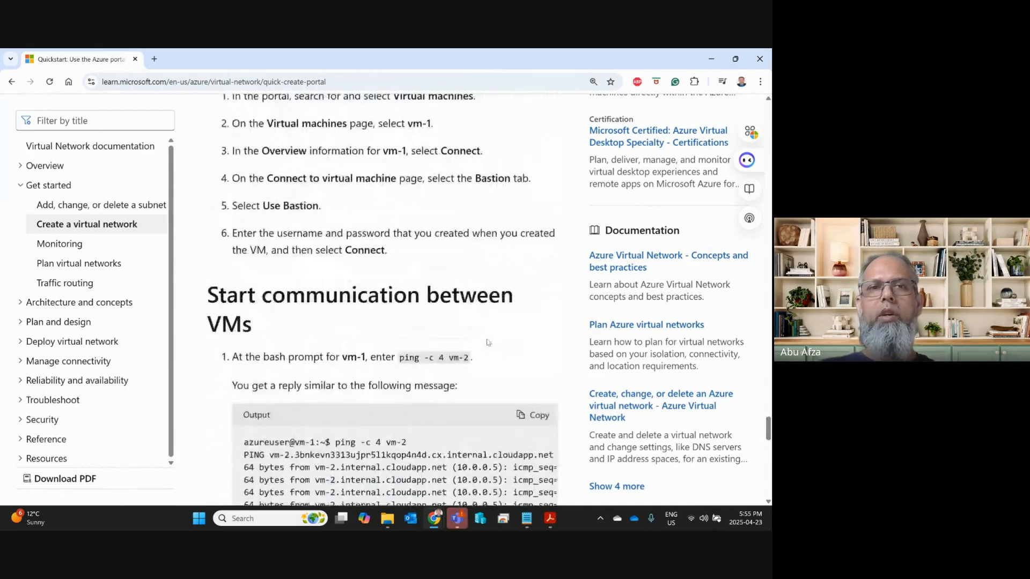
Step: Review the quickstart article from its prerequisites through the Bastion, VM and communication sections to Next steps
scroll(487, 338, "up", 20)
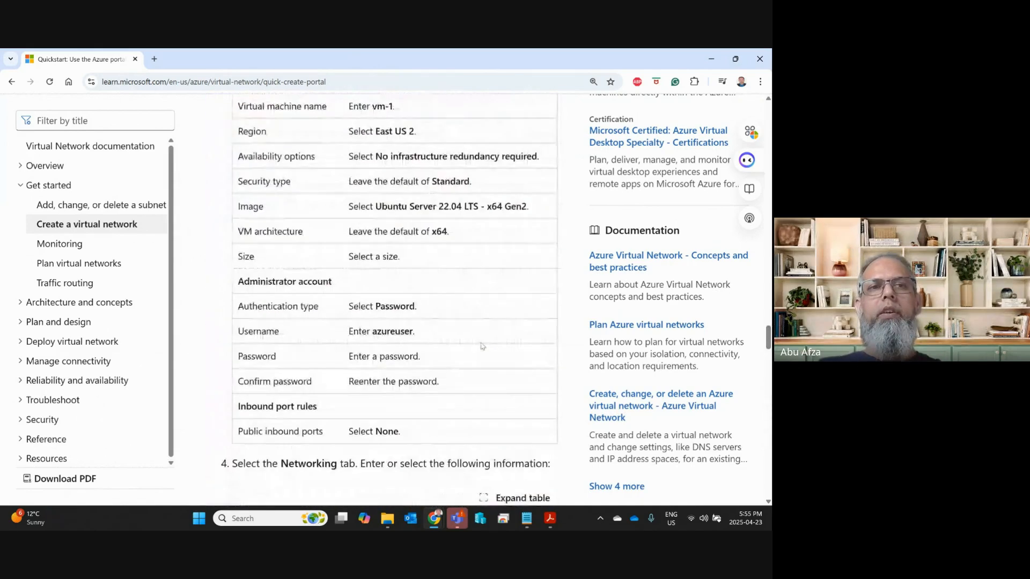
scroll(481, 346, "up", 15)
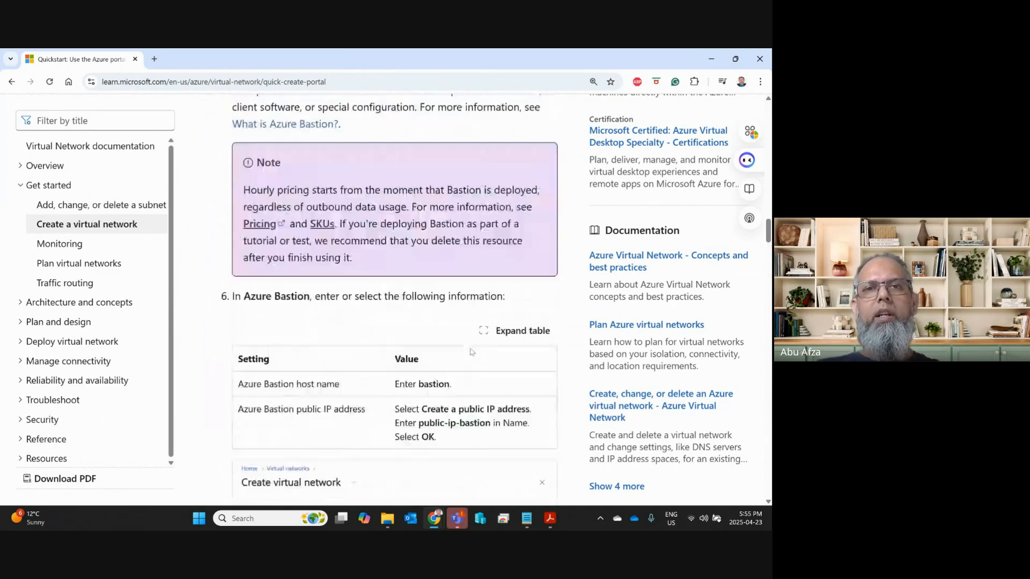
scroll(466, 349, "up", 4)
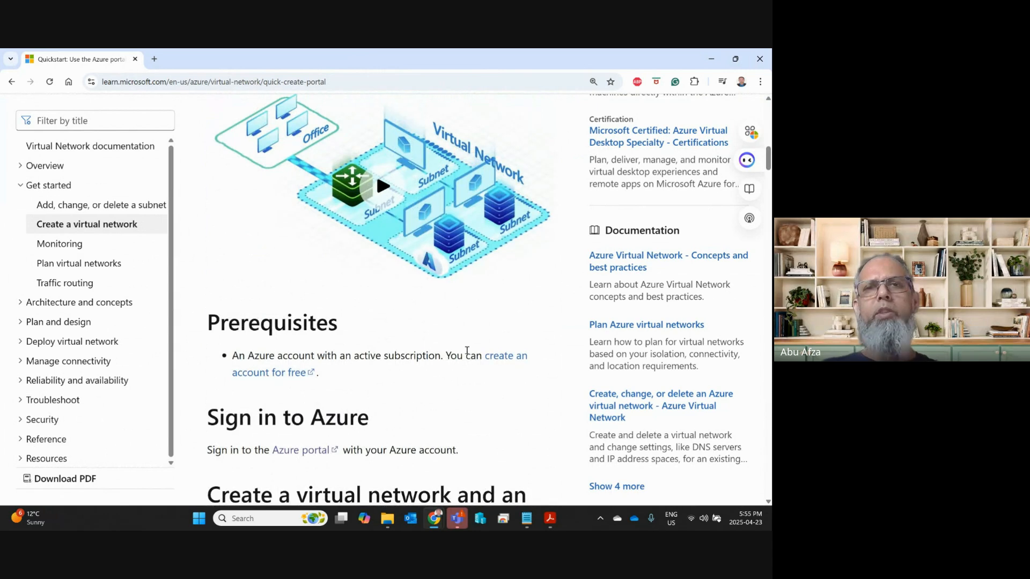
scroll(466, 350, "down", 18)
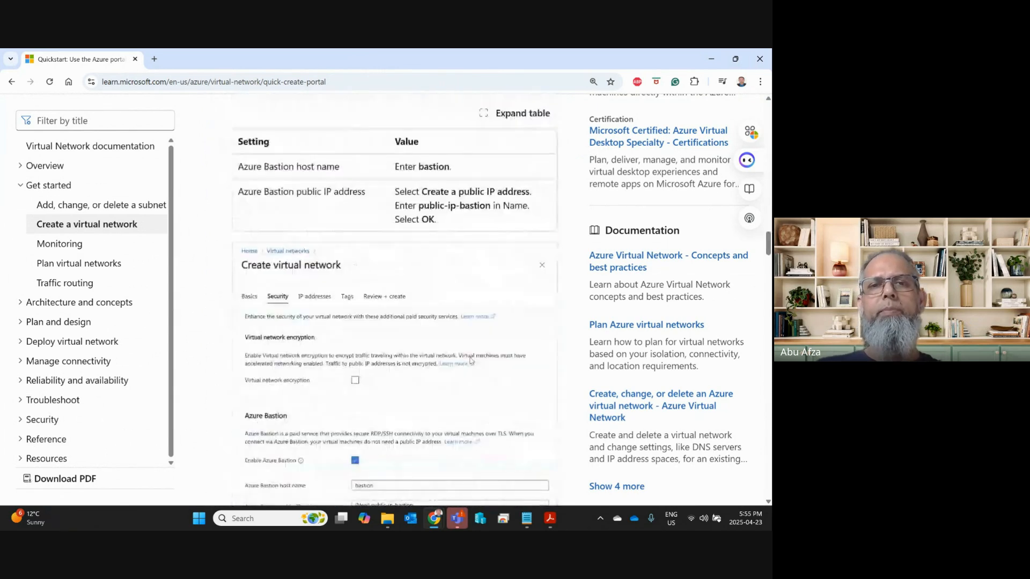
scroll(465, 375, "down", 20)
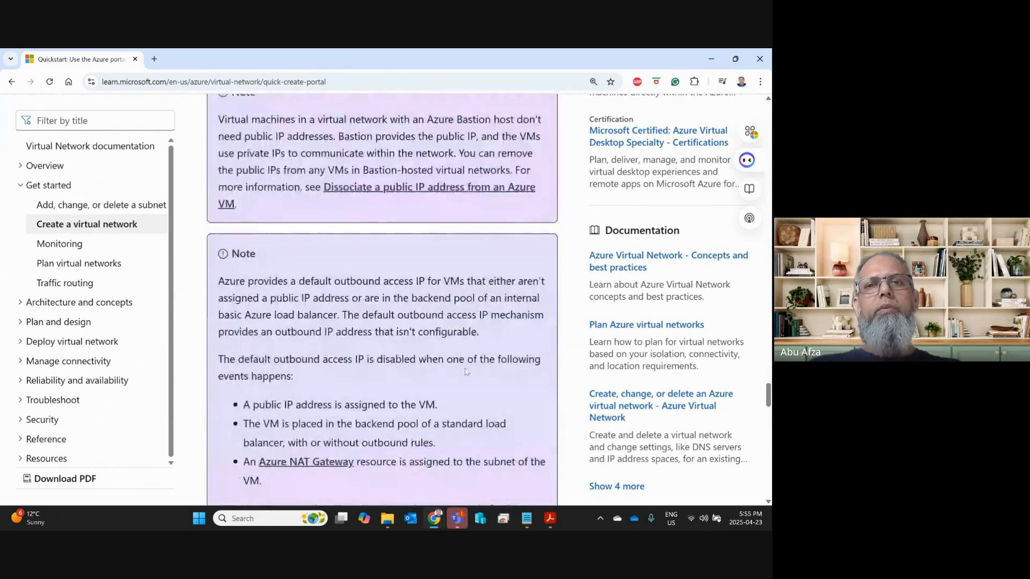
scroll(464, 370, "down", 12)
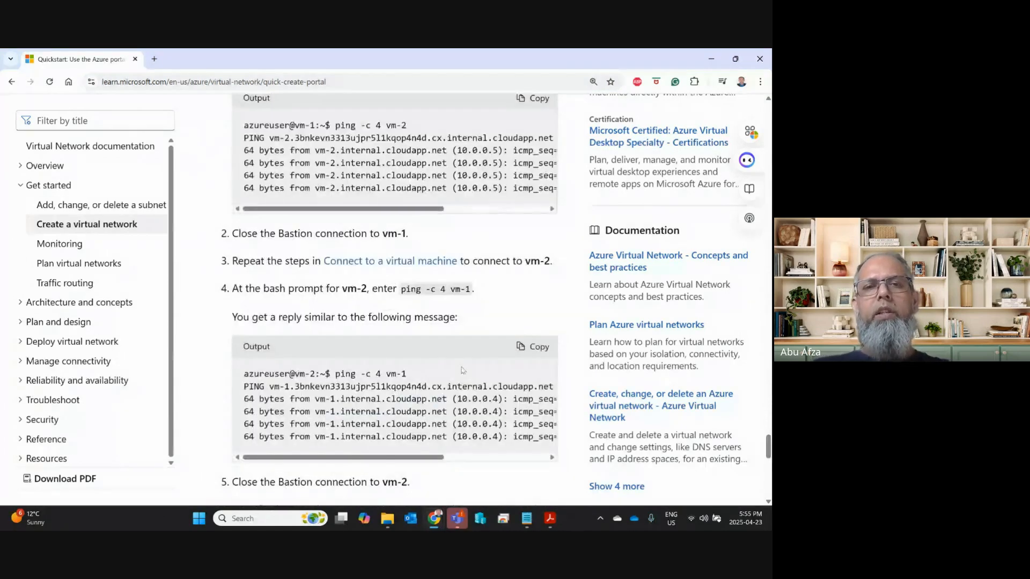
scroll(462, 367, "down", 9)
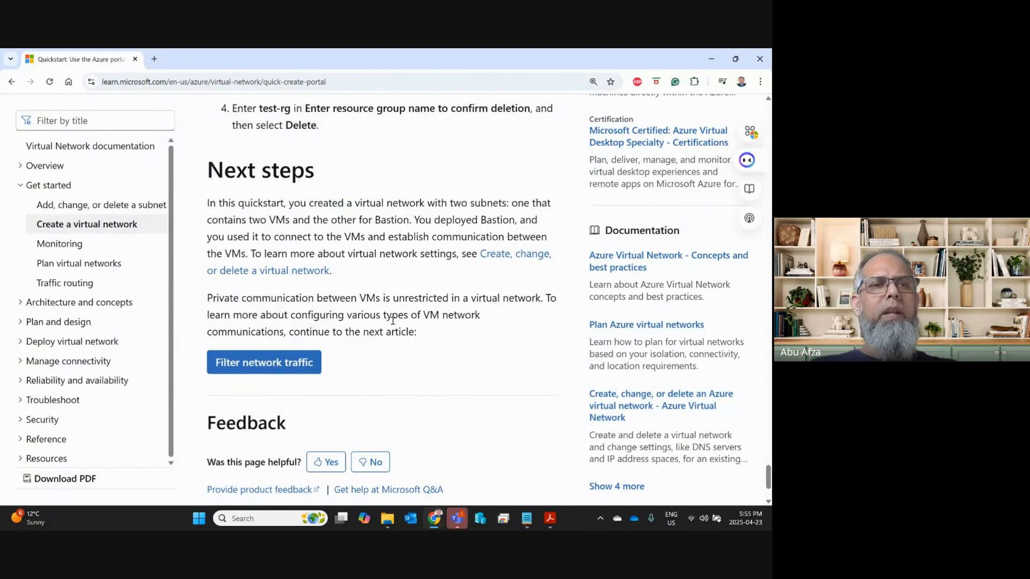
Step: Open the Filter network traffic tutorial and look through its virtual network, application security group, network security group and security rule sections
left_click(278, 368)
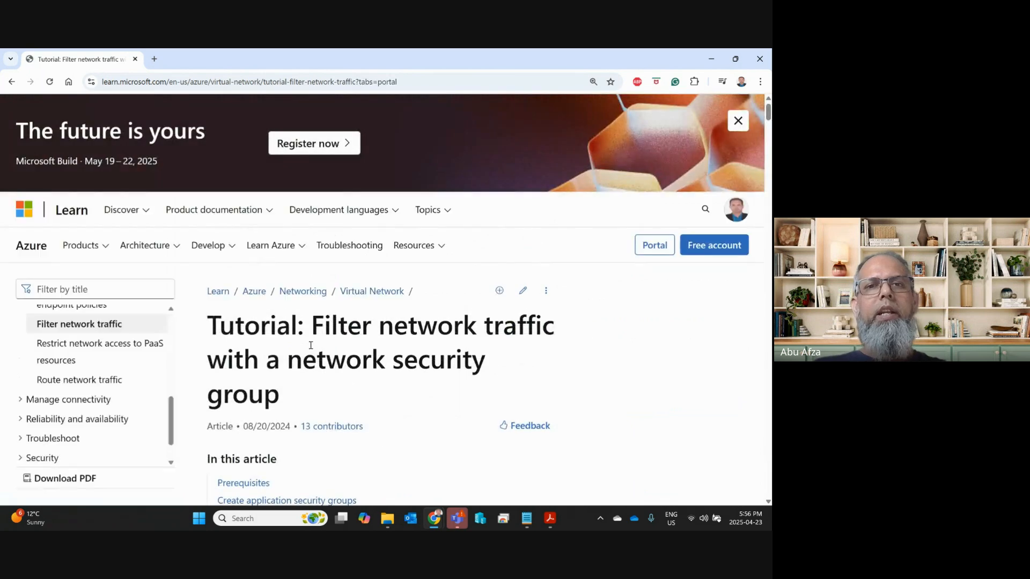
scroll(311, 348, "down", 10)
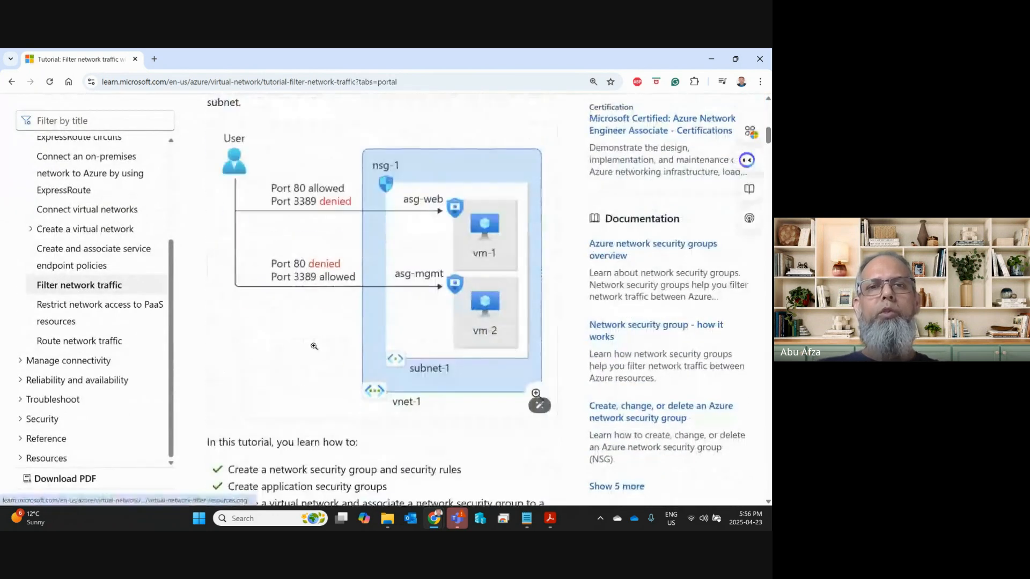
scroll(314, 348, "down", 6)
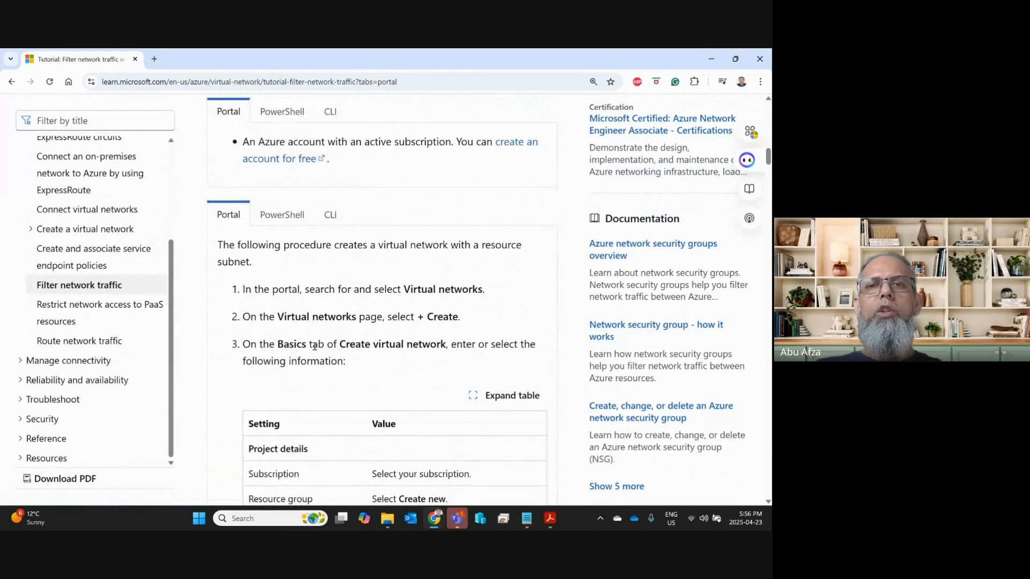
scroll(318, 341, "down", 1)
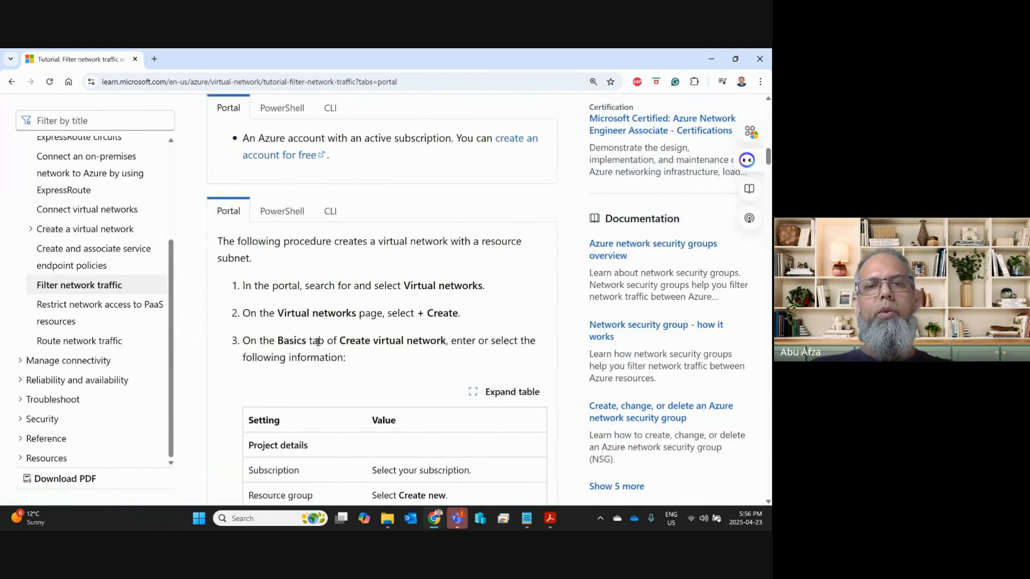
scroll(318, 342, "down", 10)
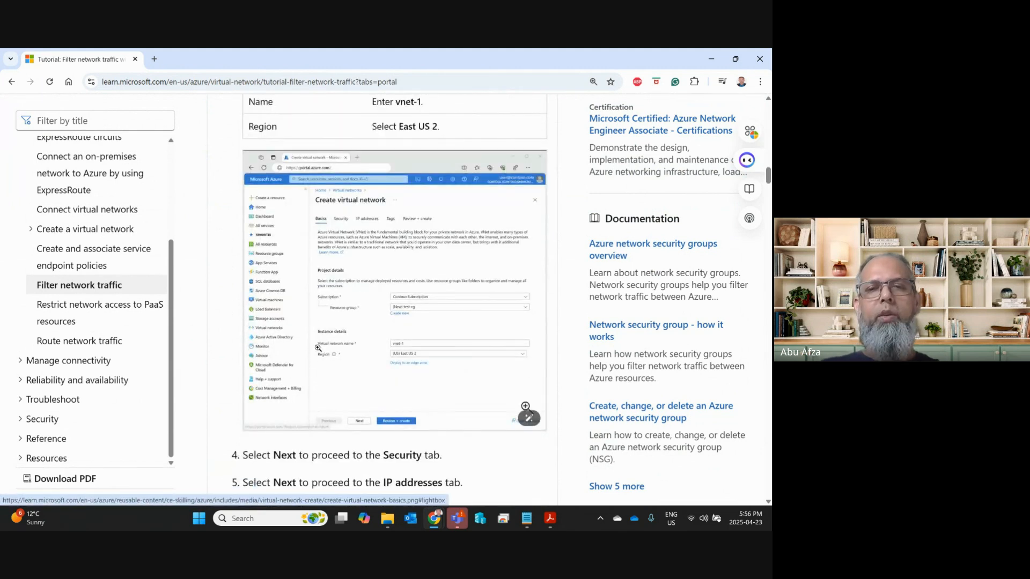
scroll(318, 347, "down", 15)
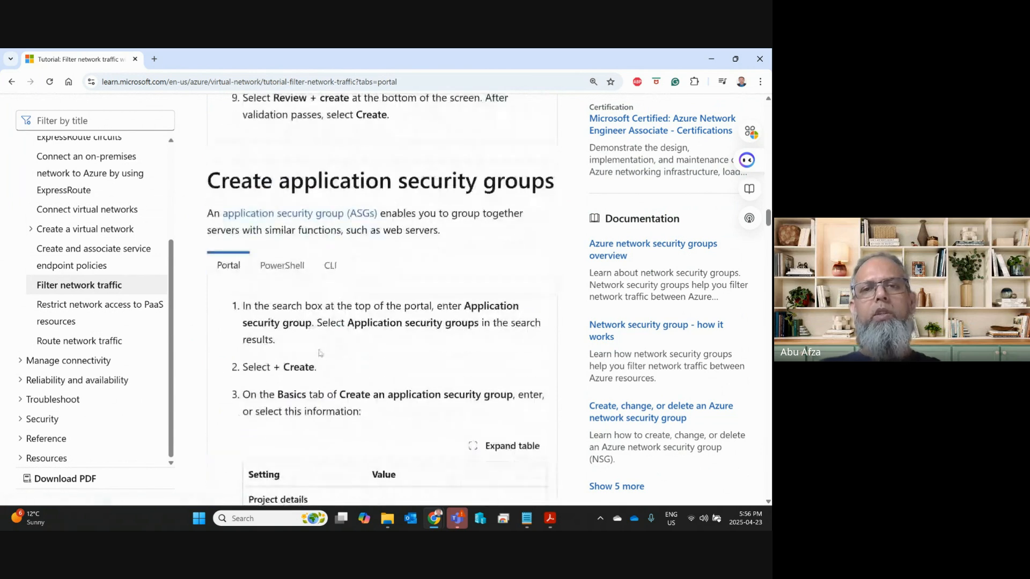
scroll(319, 352, "down", 5)
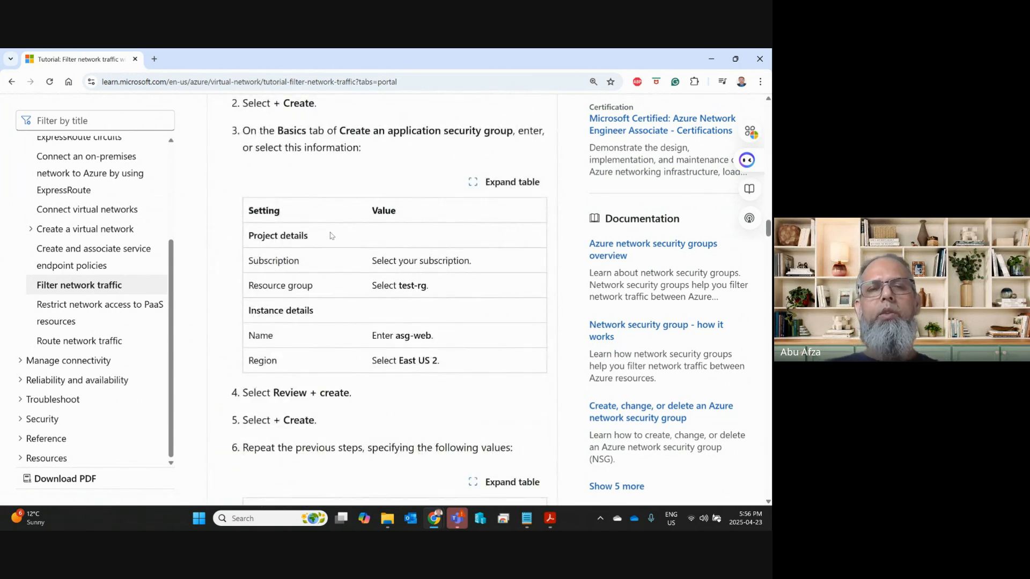
scroll(343, 300, "down", 9)
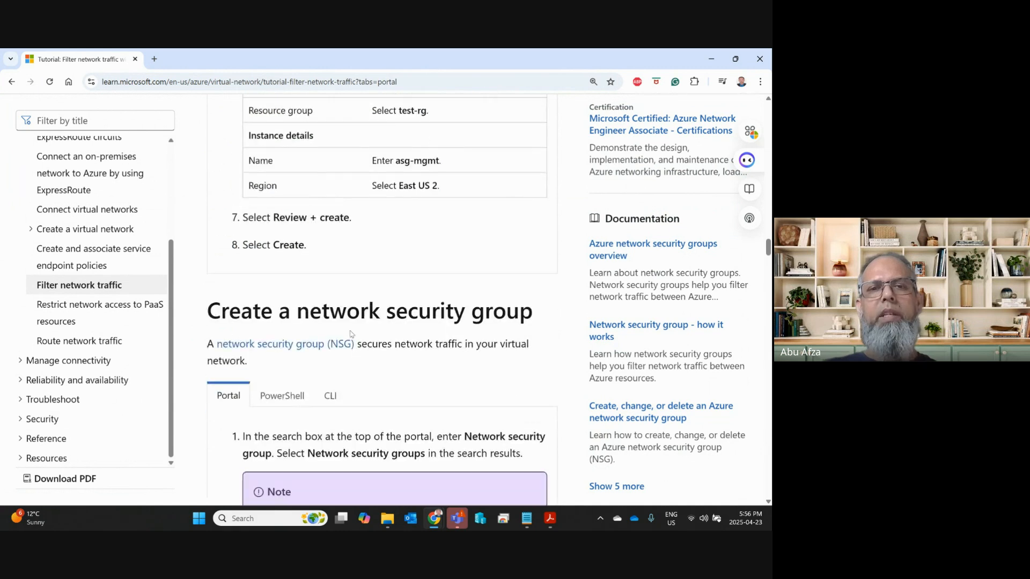
scroll(350, 334, "down", 5)
scroll(355, 333, "down", 6)
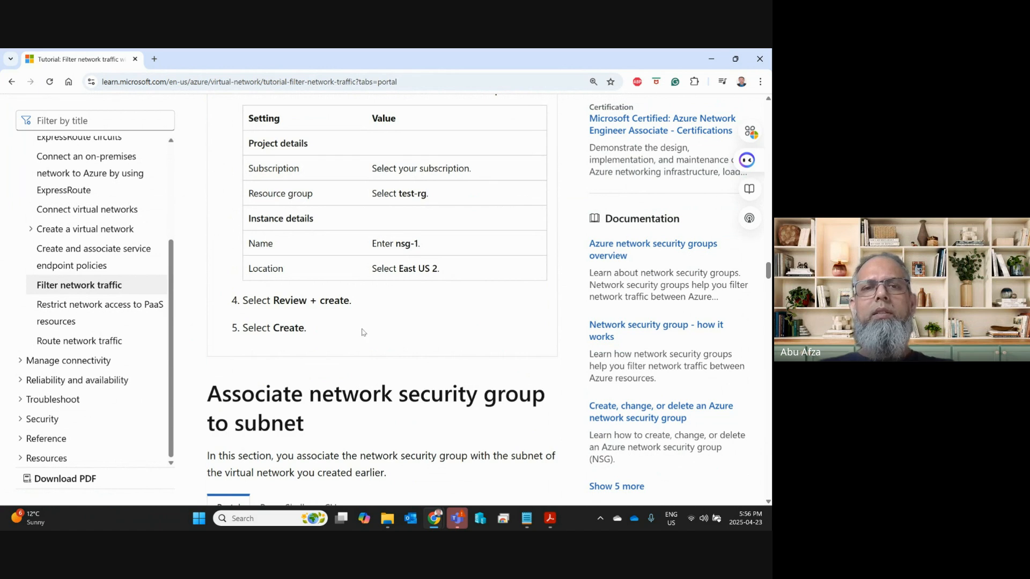
scroll(362, 332, "down", 18)
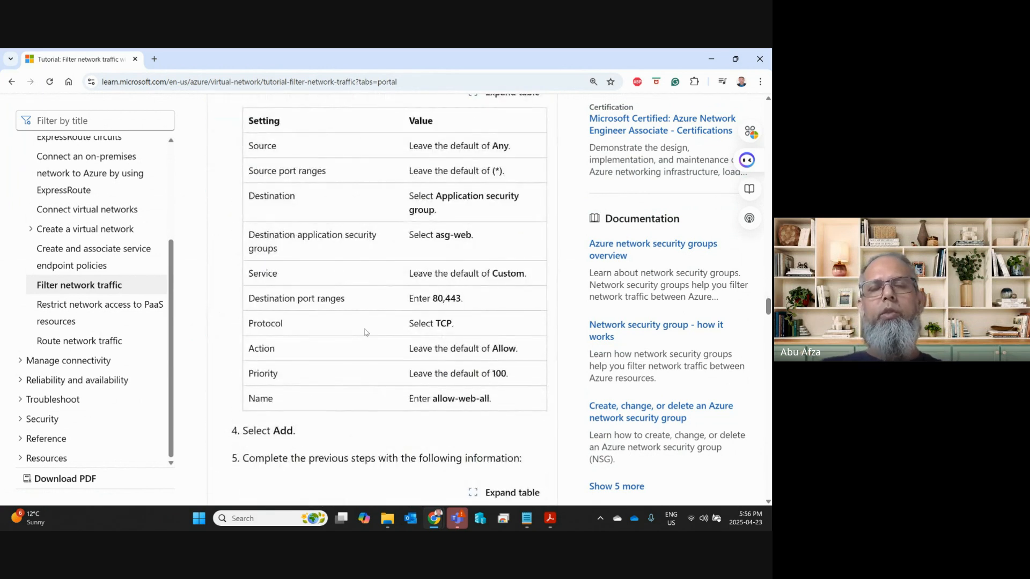
scroll(364, 332, "up", 20)
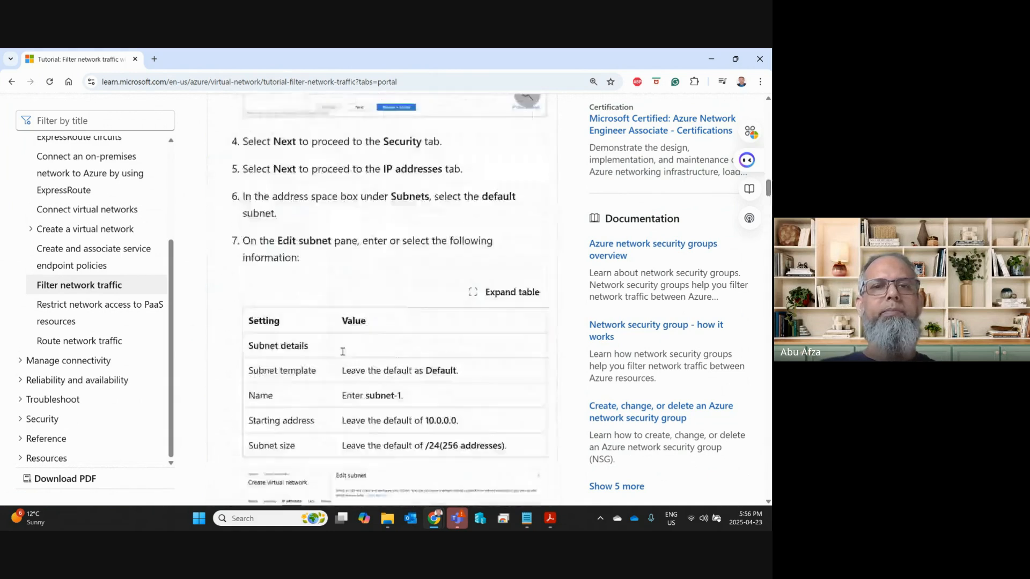
scroll(343, 352, "up", 15)
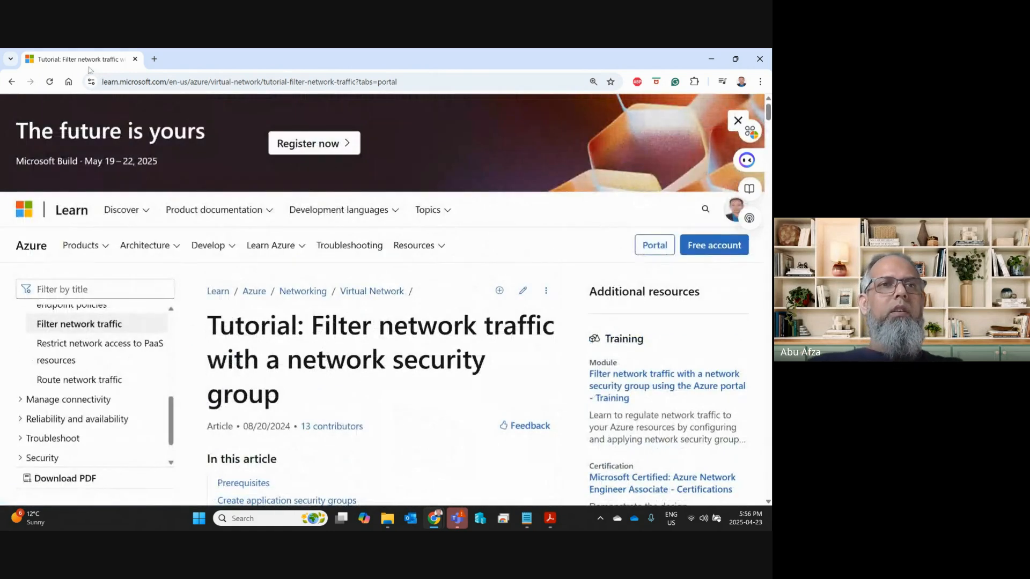
Step: Return to the virtual network quickstart article and look back through it up to its title
left_click(12, 82)
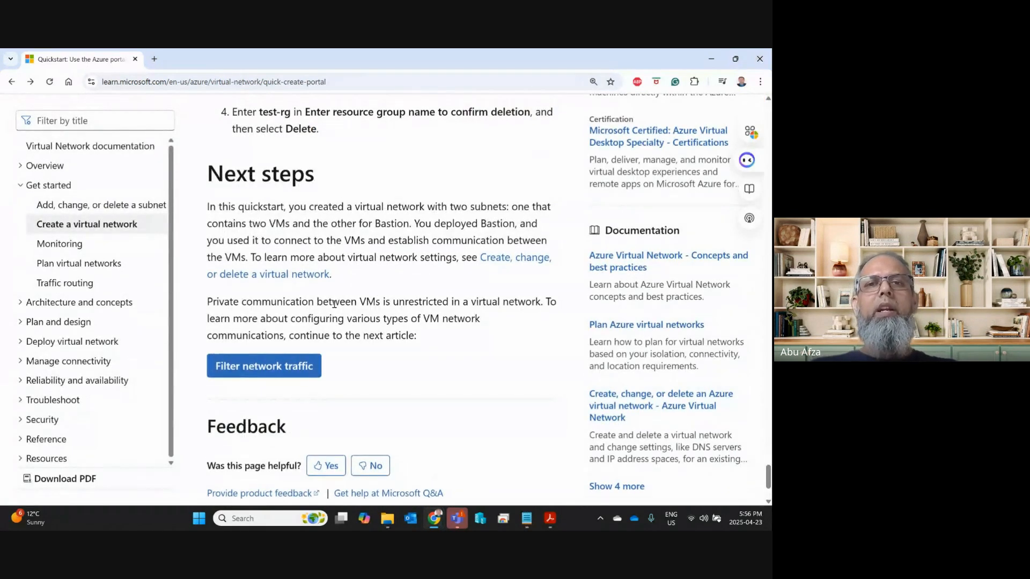
scroll(334, 304, "up", 10)
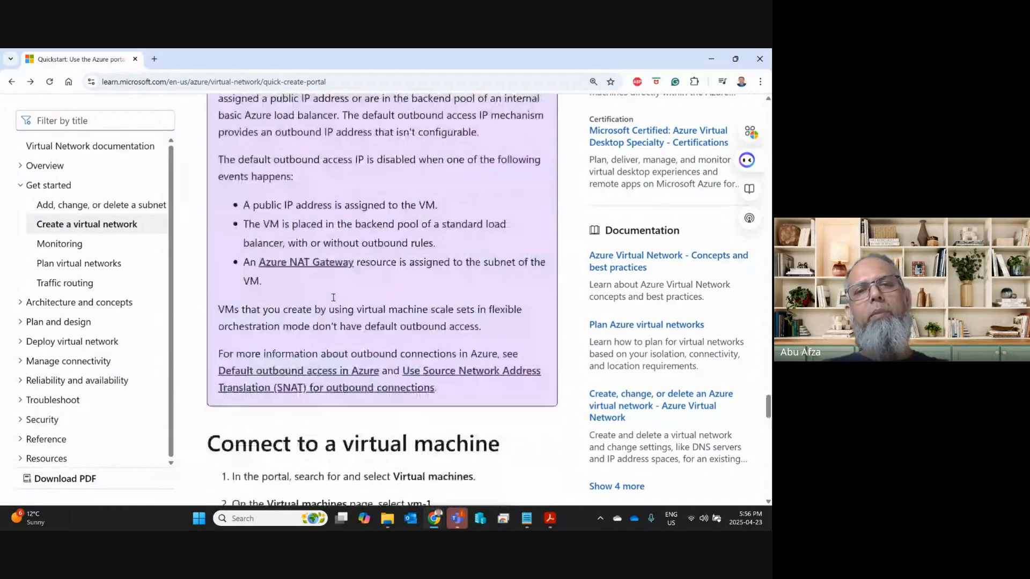
scroll(333, 297, "up", 15)
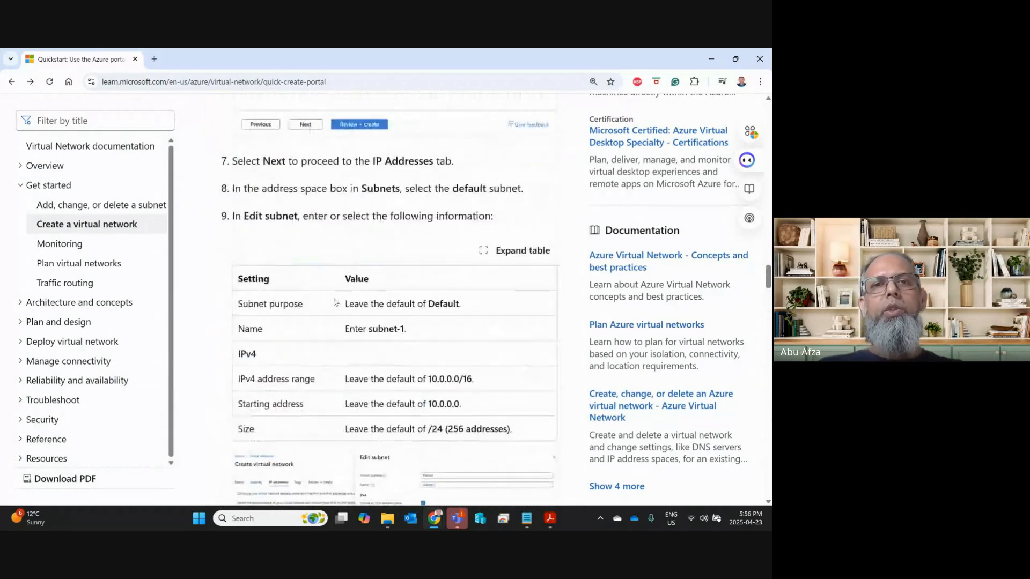
scroll(334, 303, "up", 15)
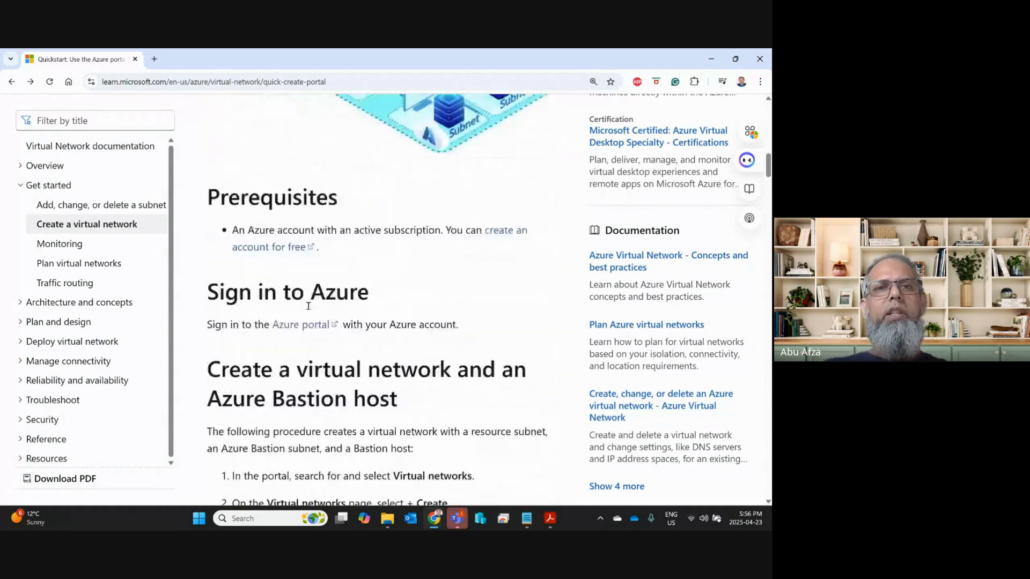
scroll(308, 306, "up", 10)
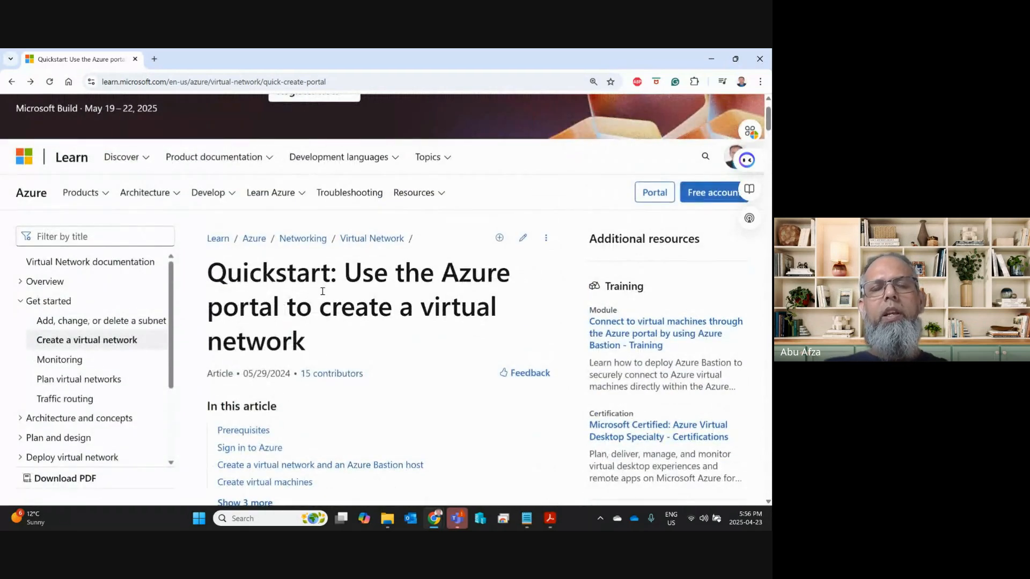
Step: Open GitHub in a new browser tab, go to the Azure104LabDoc repository among your own repositories and look through its lab files
left_click(154, 59)
type("git")
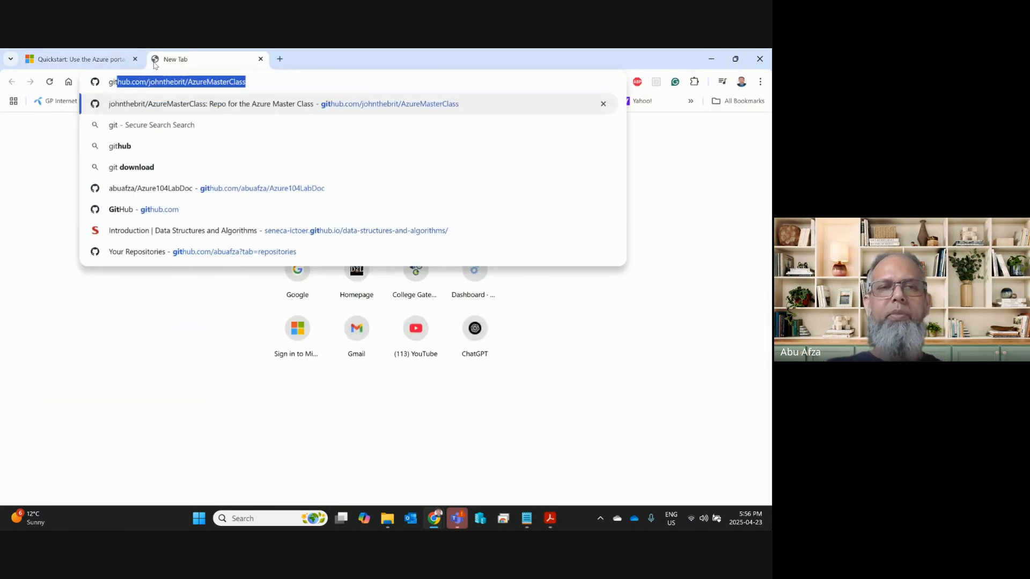
key("Return")
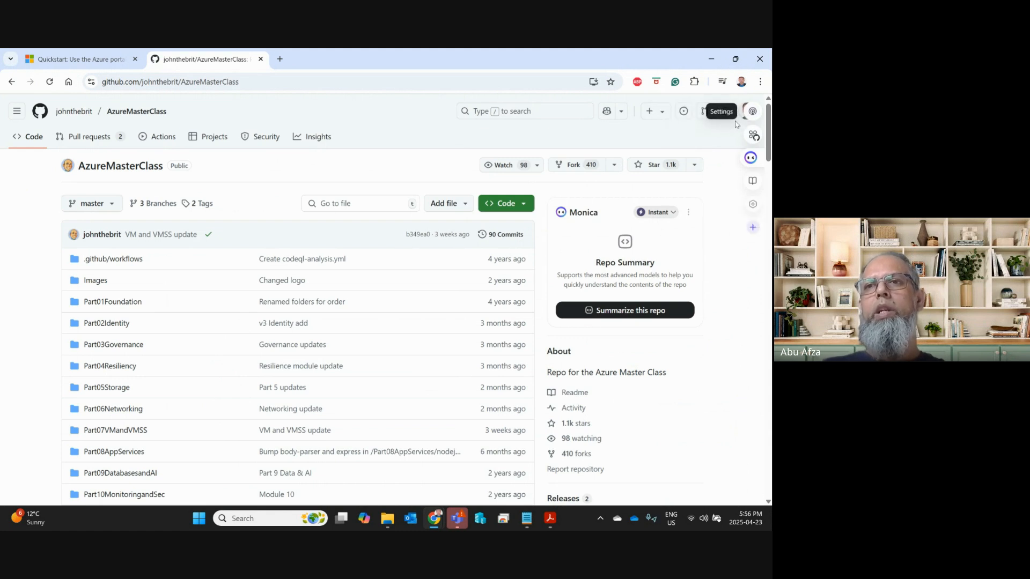
left_click(743, 112)
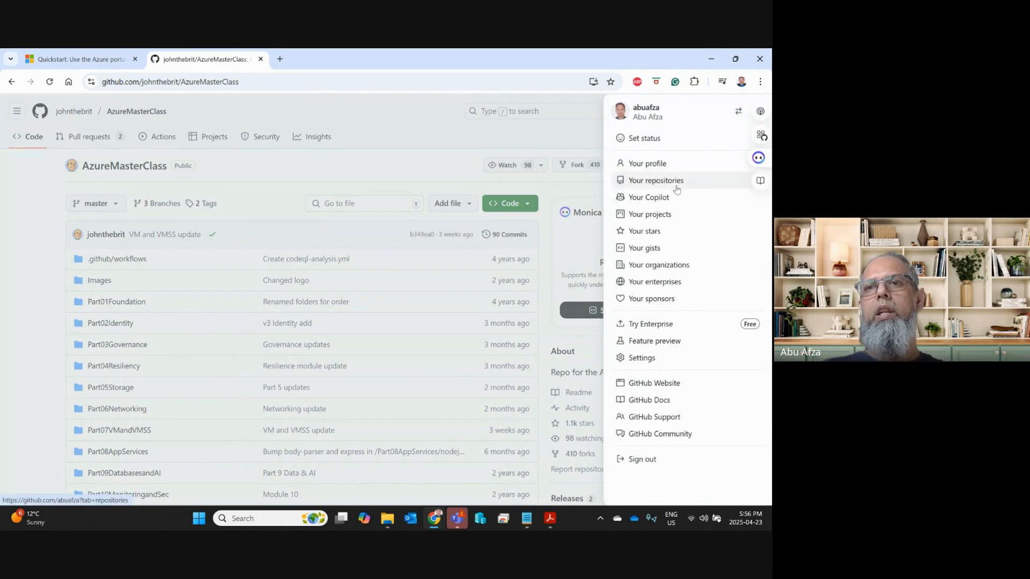
left_click(676, 185)
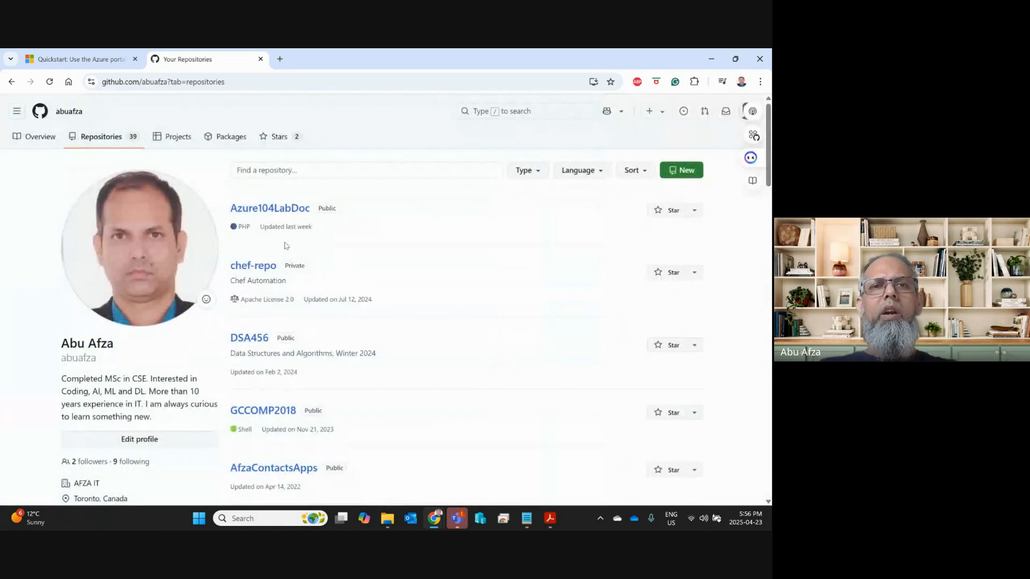
left_click(275, 214)
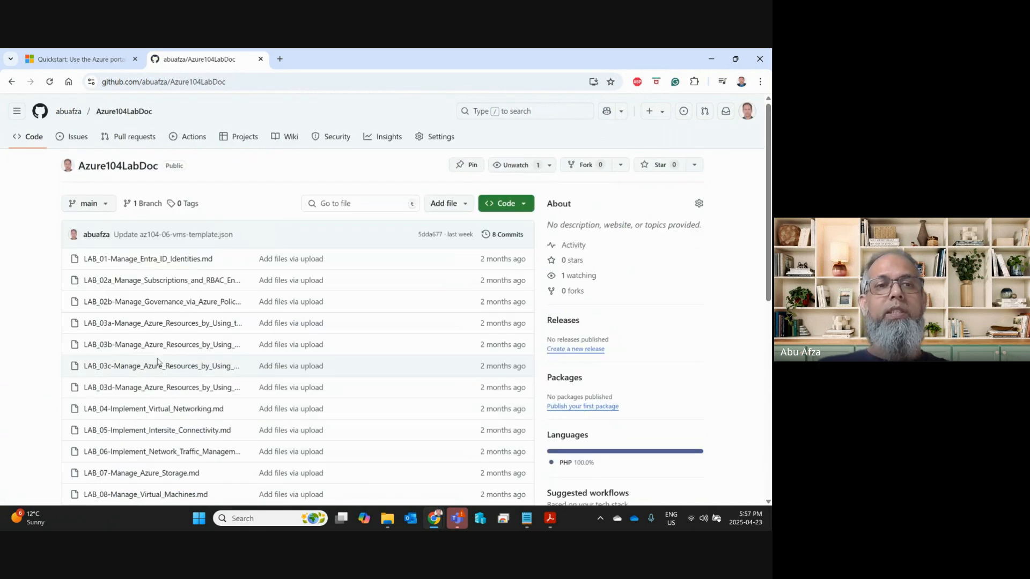
scroll(157, 362, "down", 2)
scroll(157, 362, "down", 3)
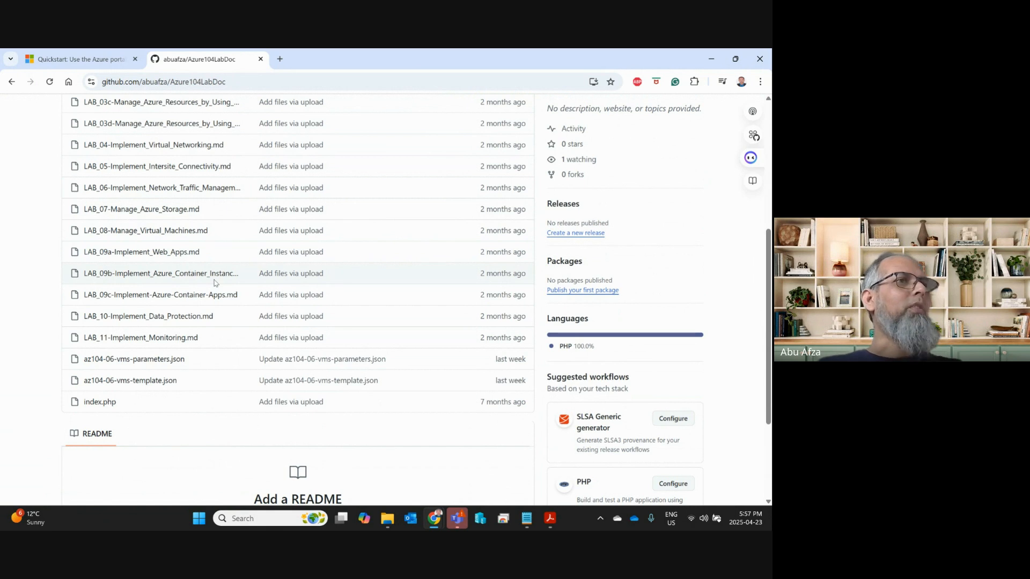
Step: Check the test-rg deletion notification in the Azure portal and return to the quickstart article's introductory virtual network diagrams
mouse_move(433, 522)
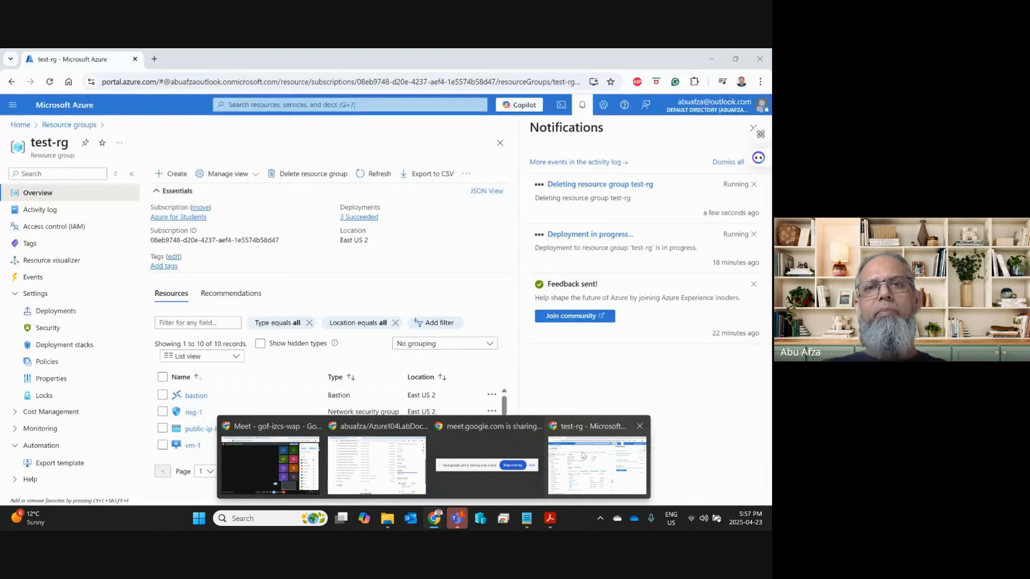
left_click(584, 457)
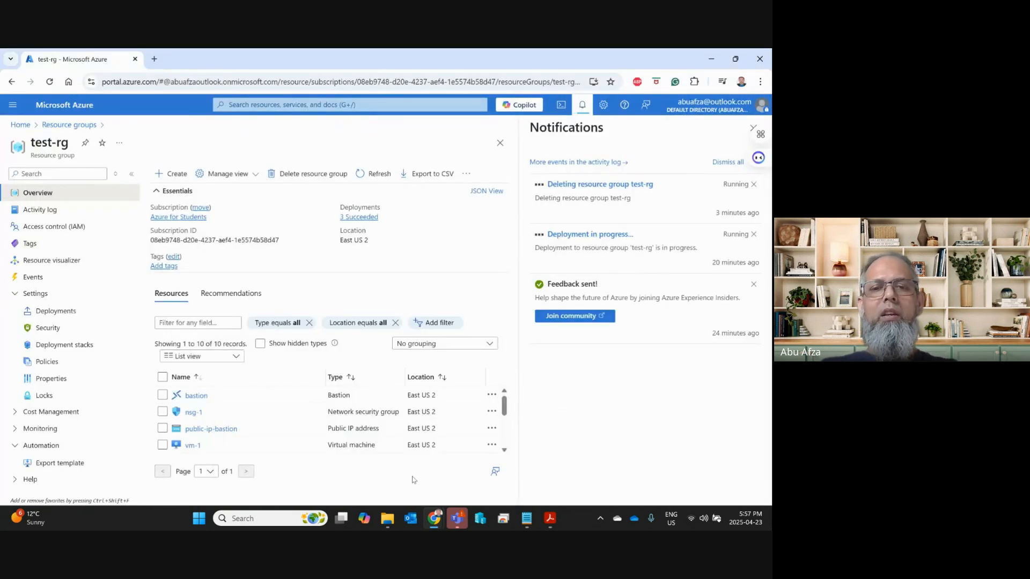
mouse_move(437, 524)
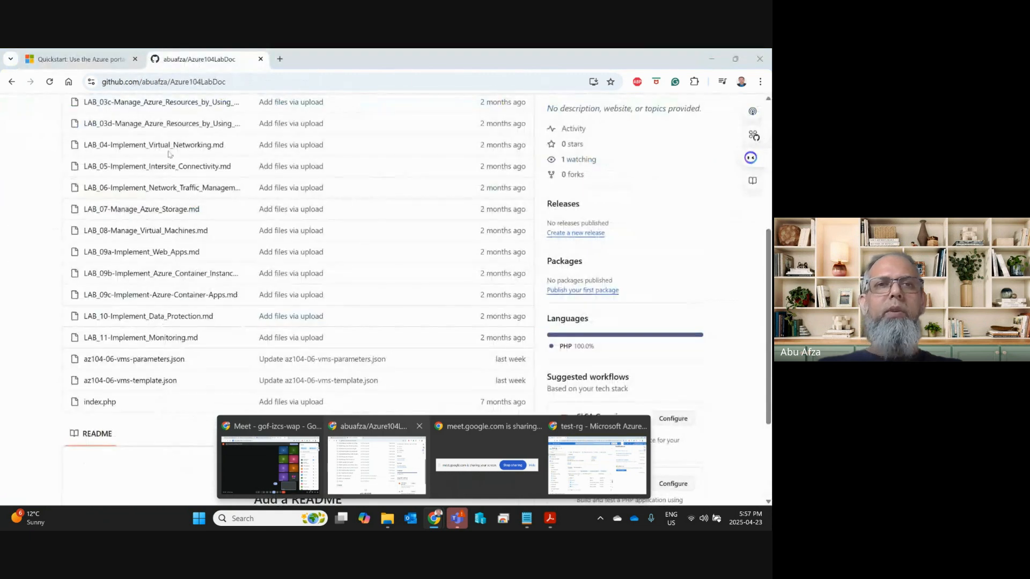
left_click(376, 466)
left_click(88, 58)
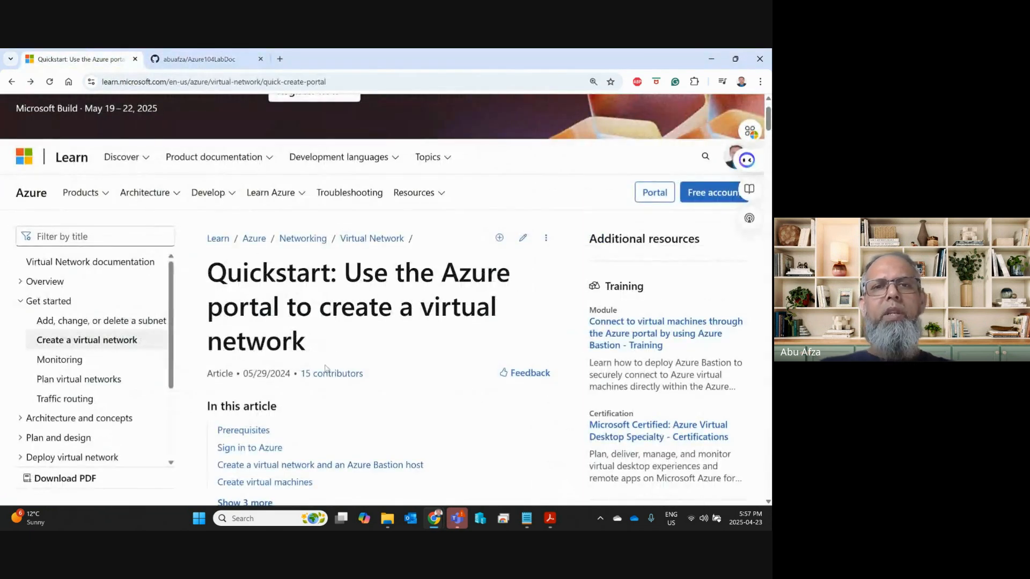
scroll(341, 355, "down", 1)
scroll(341, 355, "down", 8)
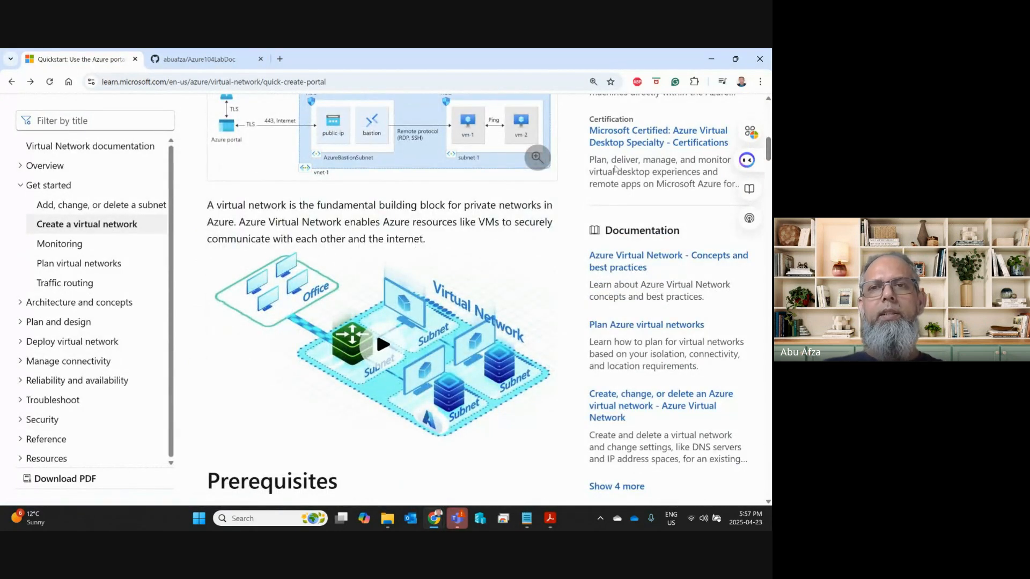
Step: Switch to the Google Meet call, present the Azure portal's test-rg page instead, and circle its deletion and deployment notifications
left_click(711, 59)
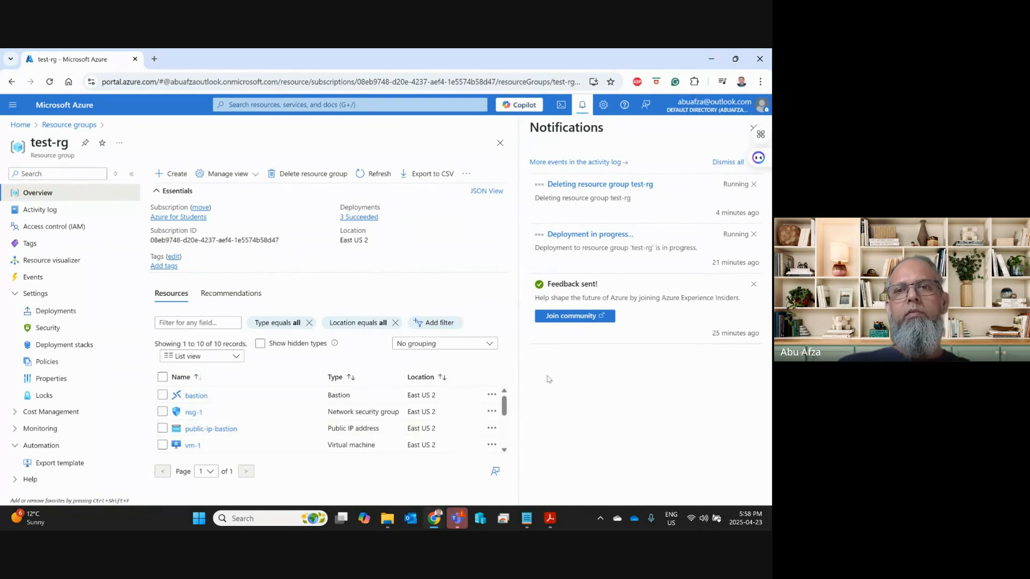
mouse_move(437, 518)
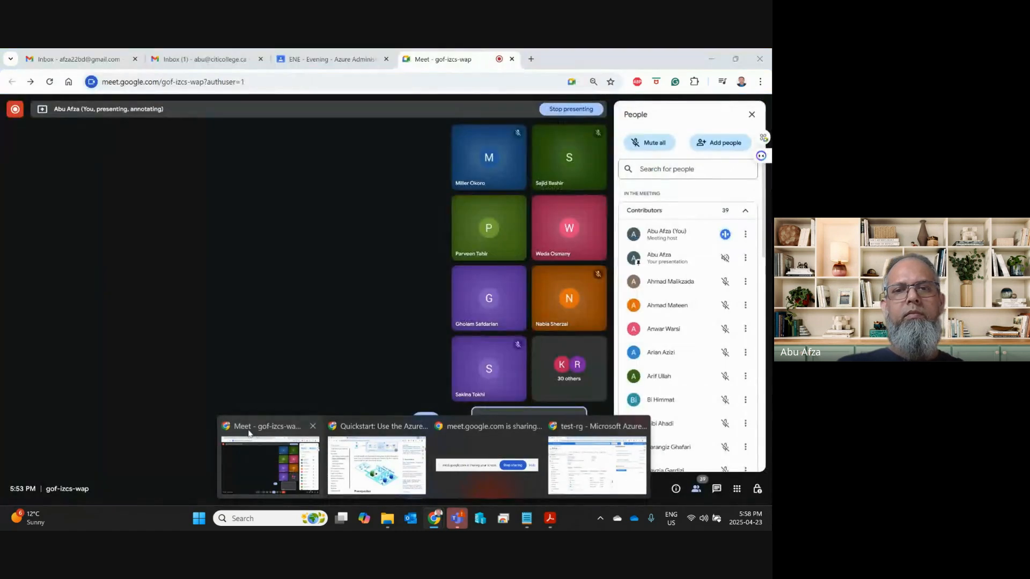
left_click(250, 433)
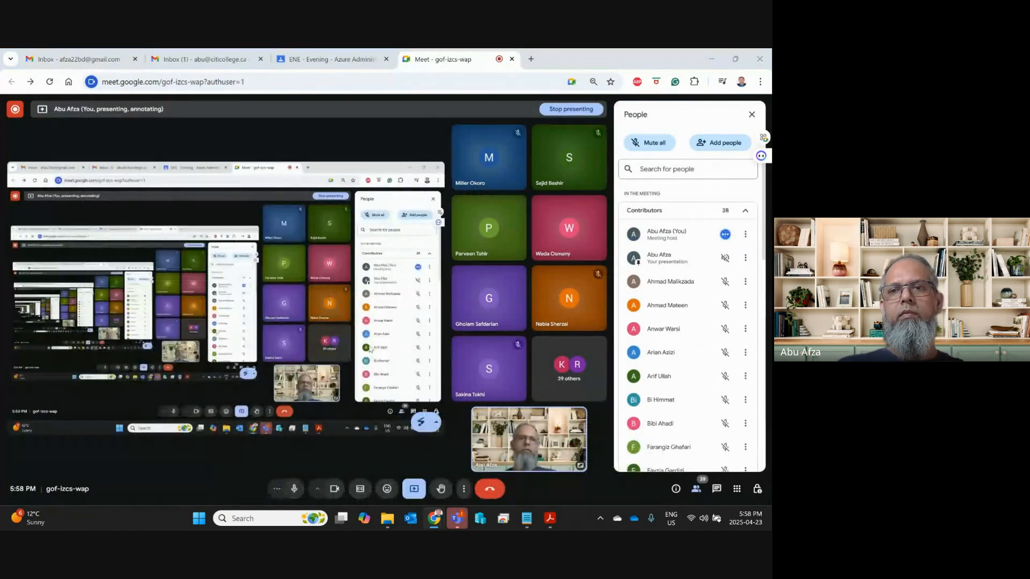
left_click(411, 490)
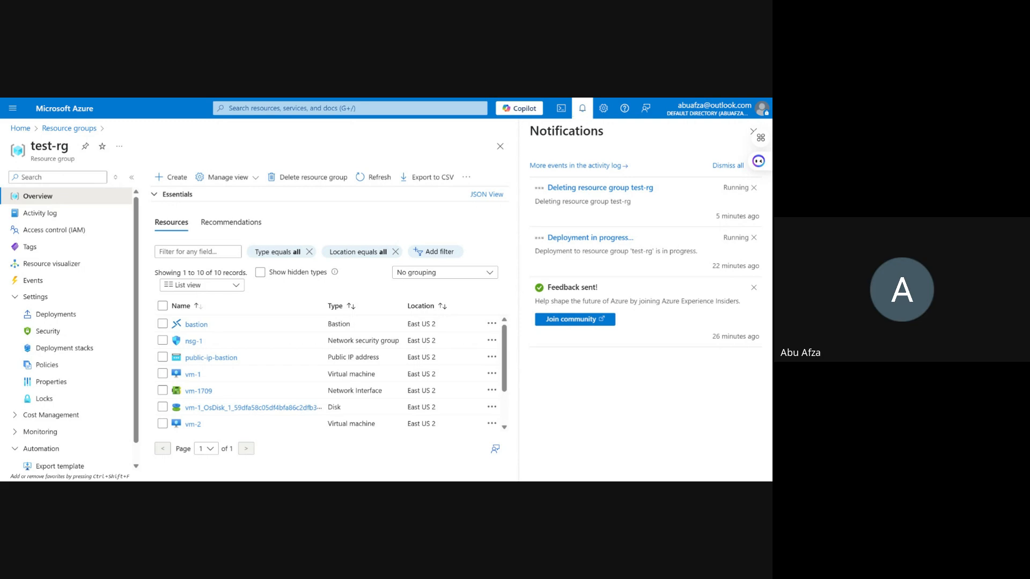
mouse_move(685, 175)
left_mouse_down()
mouse_move(528, 166)
mouse_move(583, 277)
mouse_move(679, 176)
left_mouse_up()
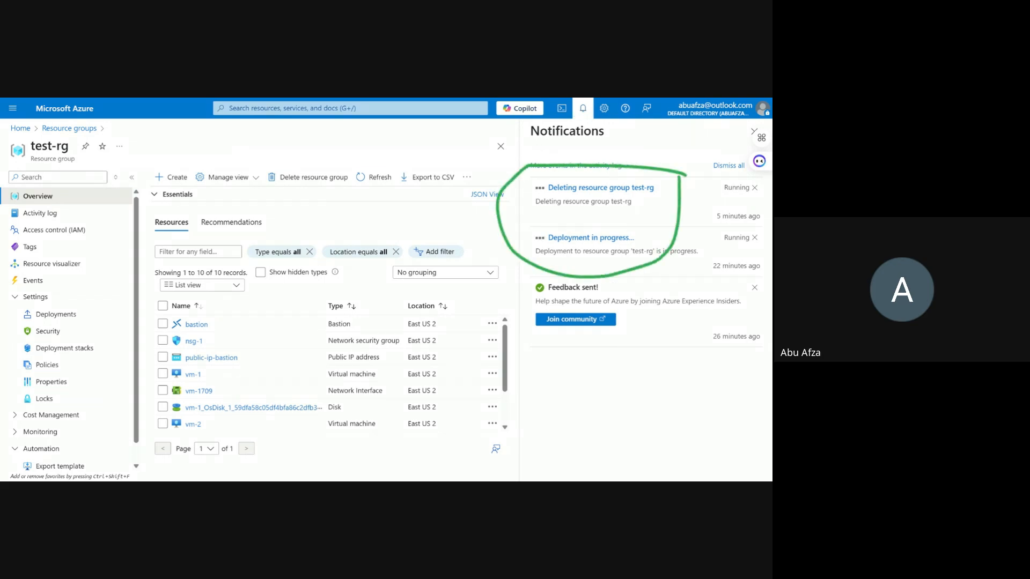
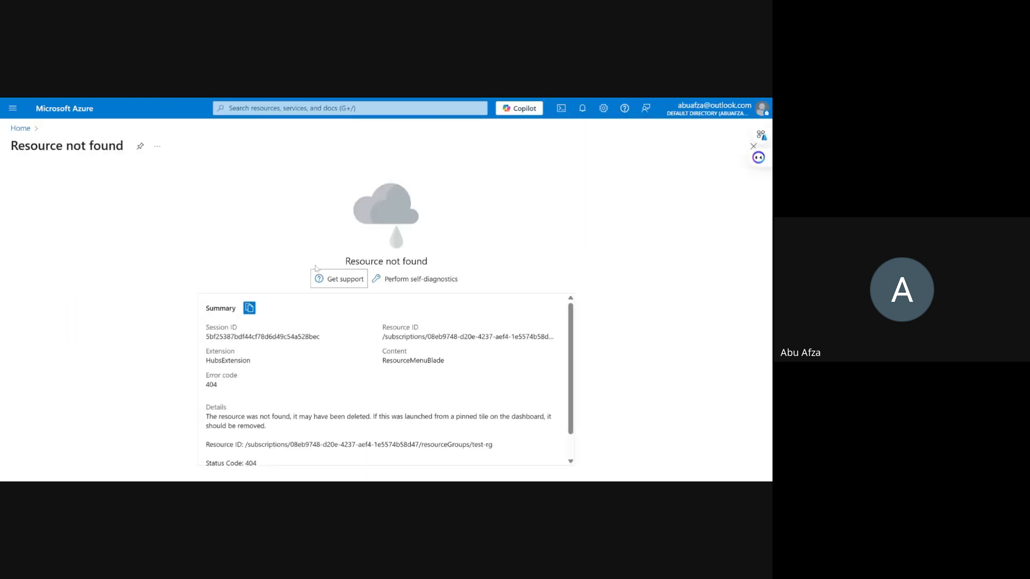
Step: Go to the Azure portal home page and open the list of resource groups to check for test-rg
left_click(20, 129)
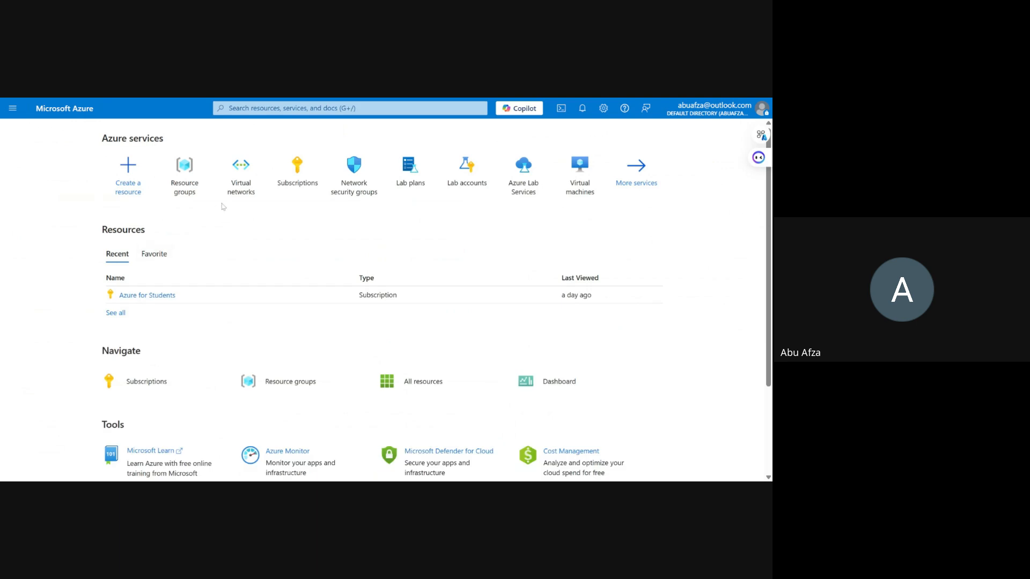
left_click(196, 185)
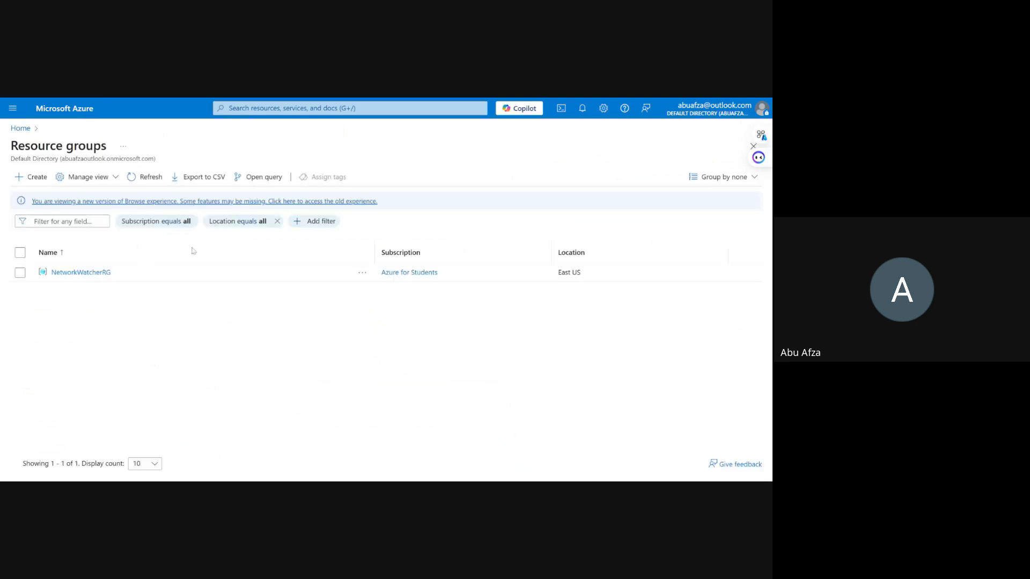